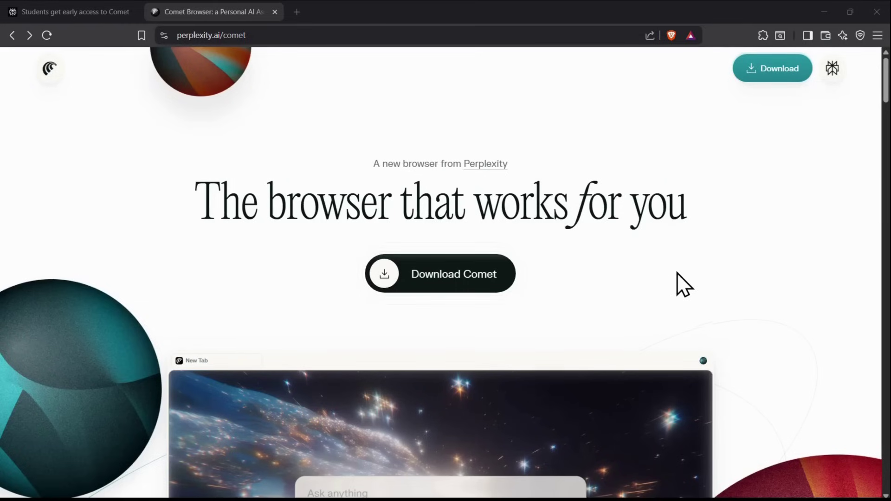
Enter the demo prompt 'Summarize all the answers in this AMA' and submit it.
scroll(670, 266, "down", 2)
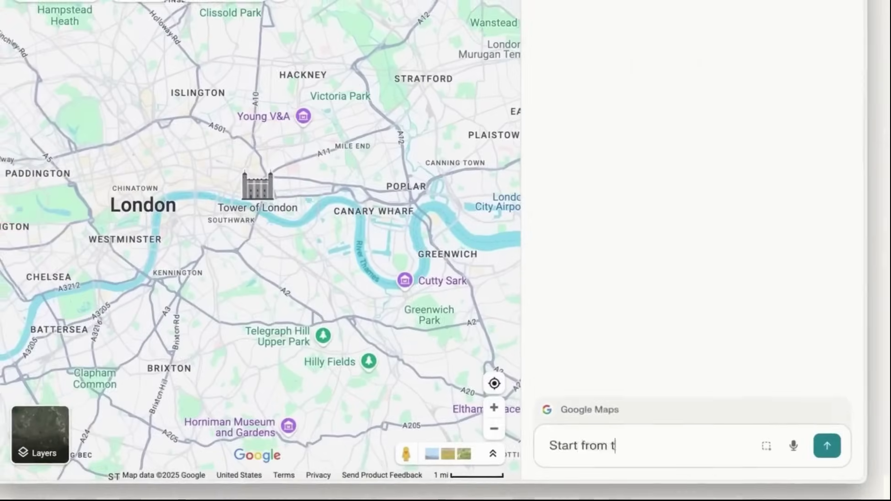
type("he Tower of London on this map. Create a walking route to visit the top 5 major tourist locatio")
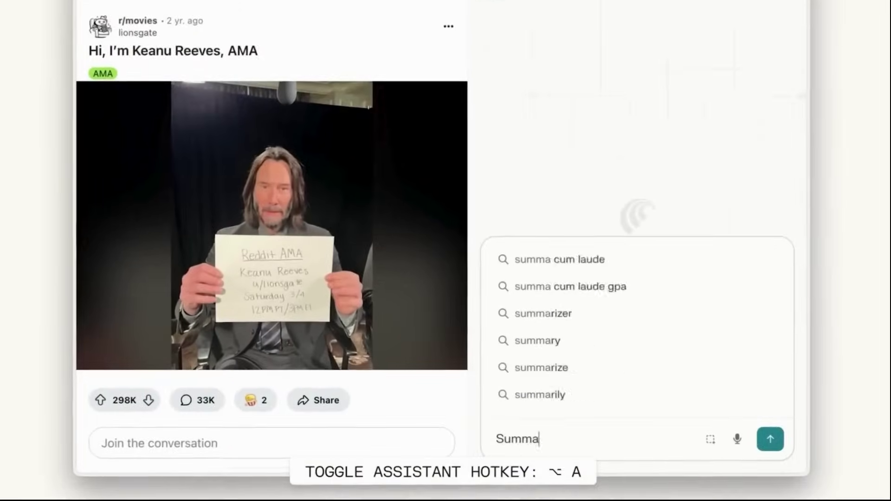
type("rs in this AMA")
key("Return")
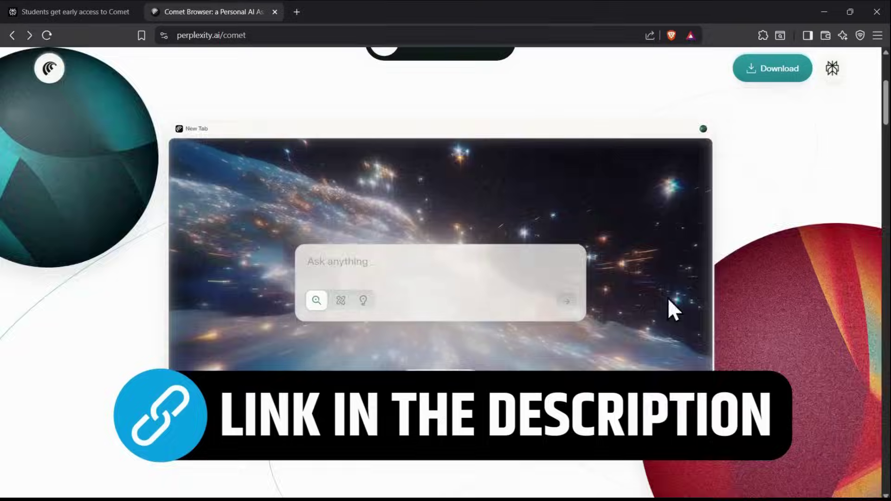
Start the Comet download from the students page and verify student status.
scroll(612, 310, "down", 3)
scroll(611, 310, "up", 8)
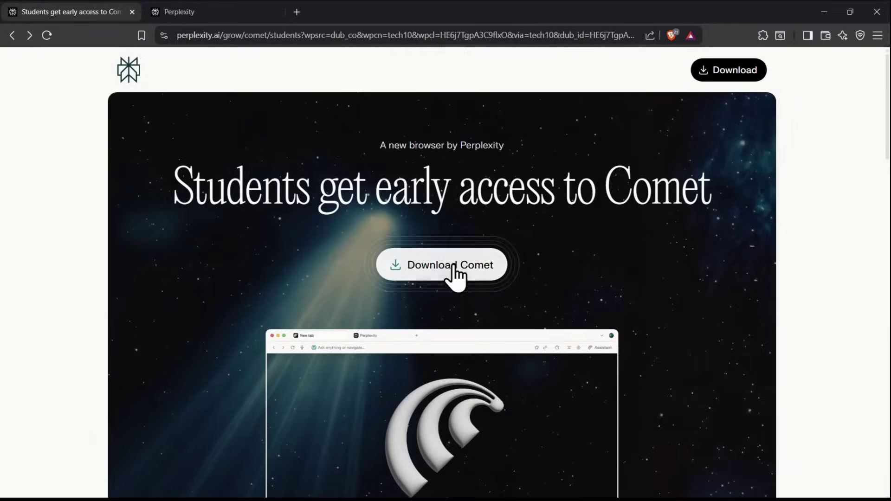
left_click(449, 267)
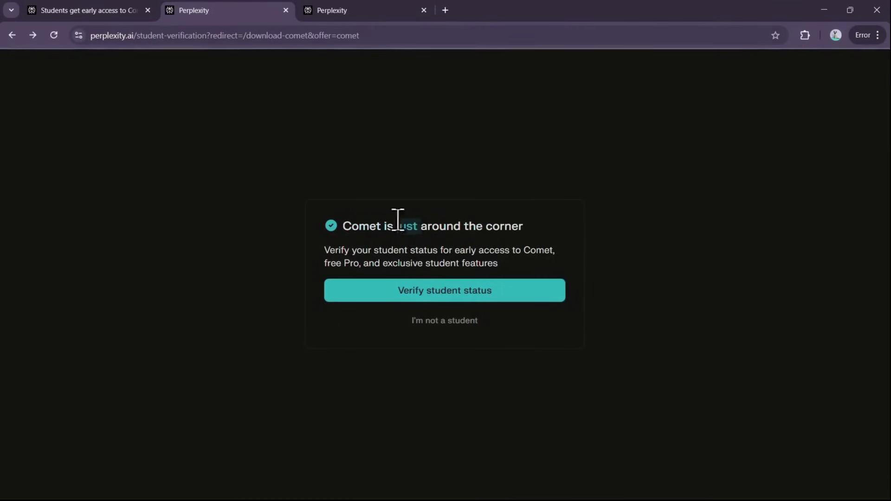
left_click(423, 303)
scroll(255, 195, "down", 4)
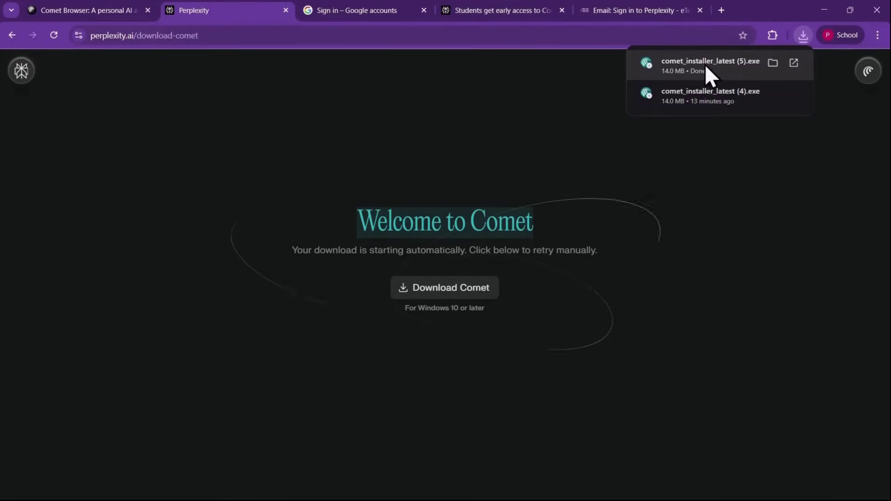
Run the downloaded installer to install and launch Comet.
left_click(704, 66)
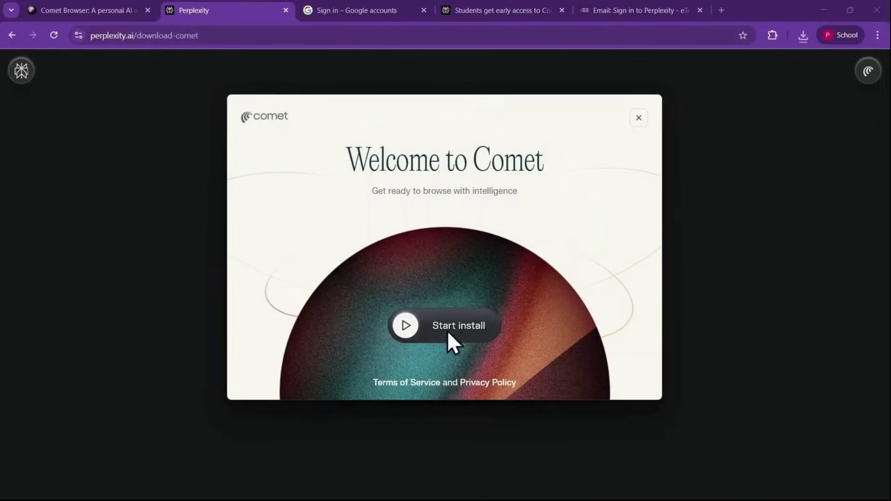
left_click(452, 328)
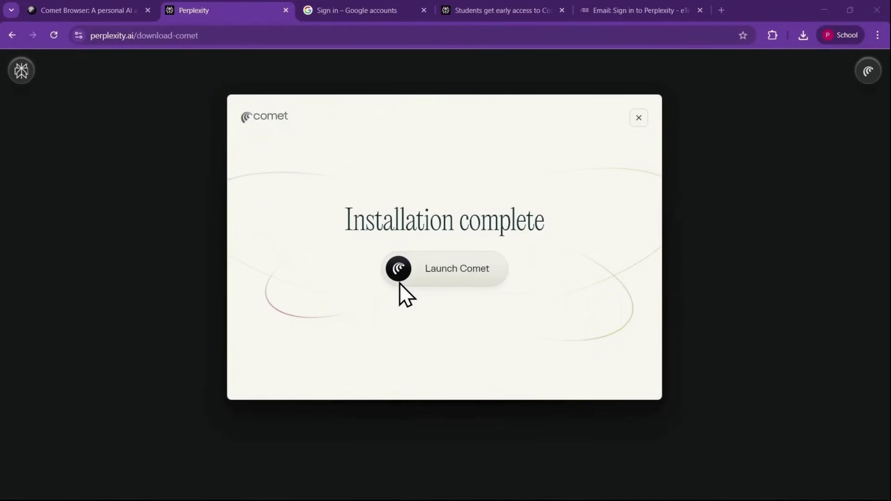
left_click(400, 283)
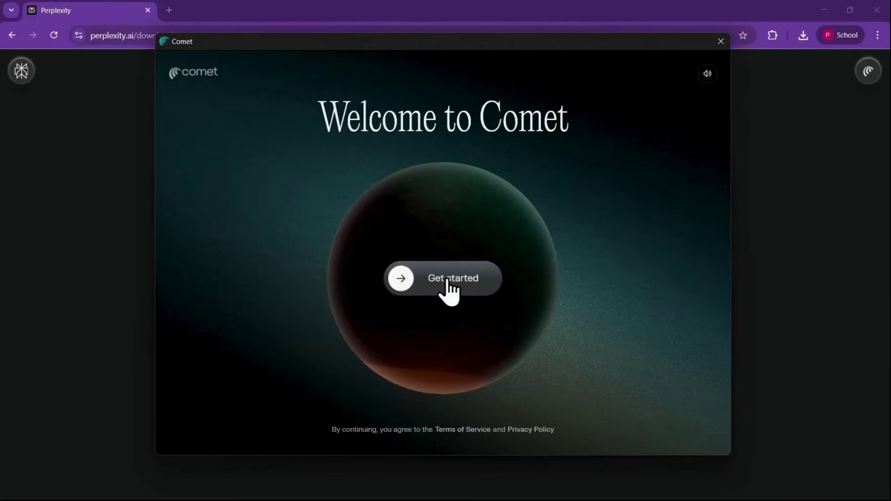
Complete onboarding with a username and the red avatar, then start Comet.
left_click(446, 281)
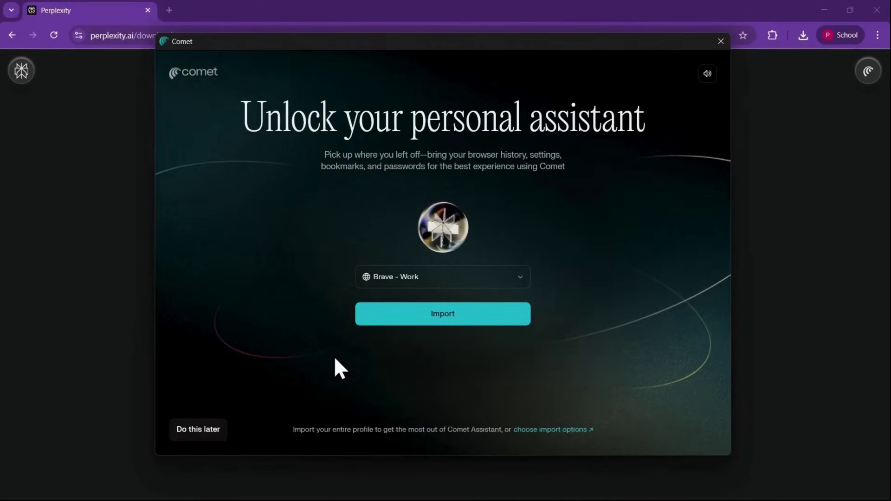
left_click(517, 277)
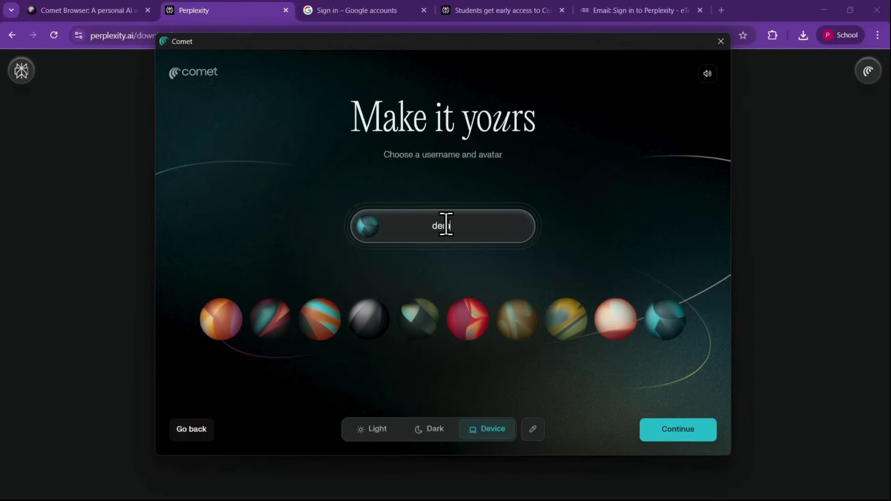
type("o")
left_click(468, 319)
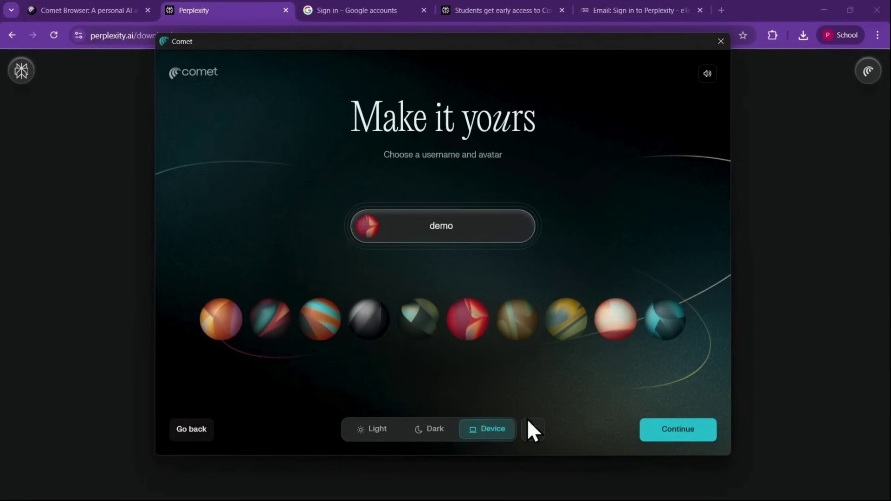
key("Return")
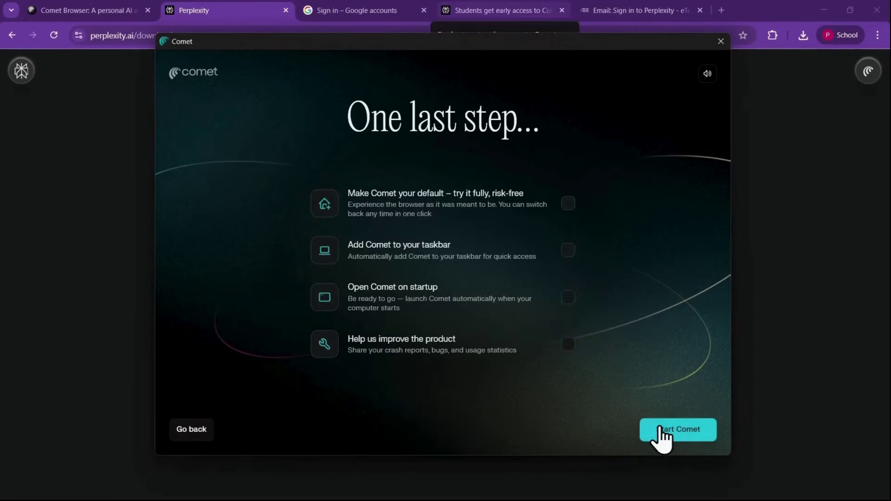
left_click(660, 431)
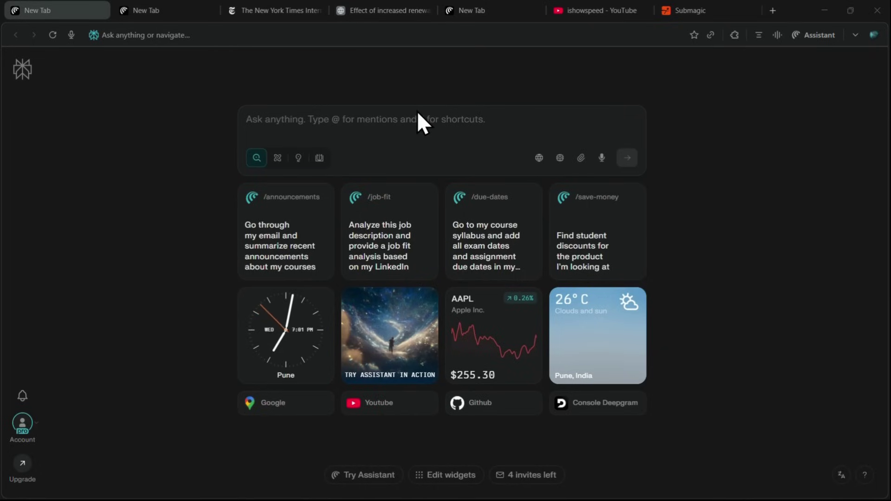
left_click(376, 121)
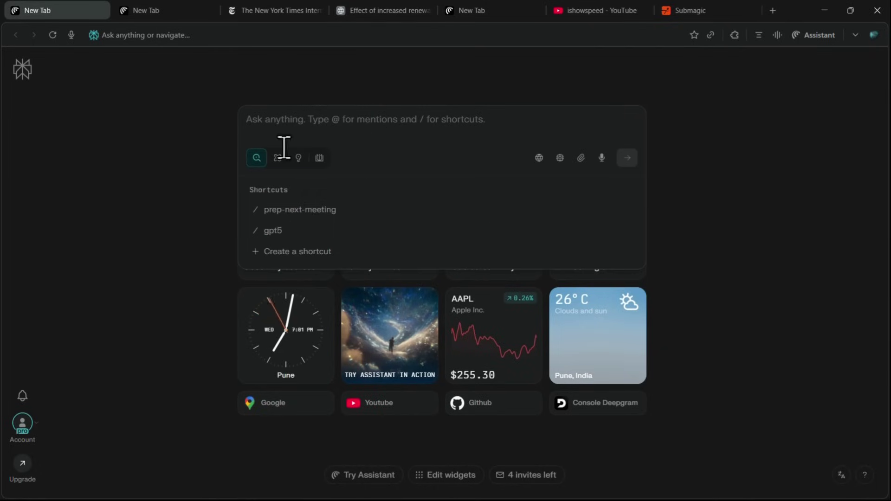
left_click(239, 164)
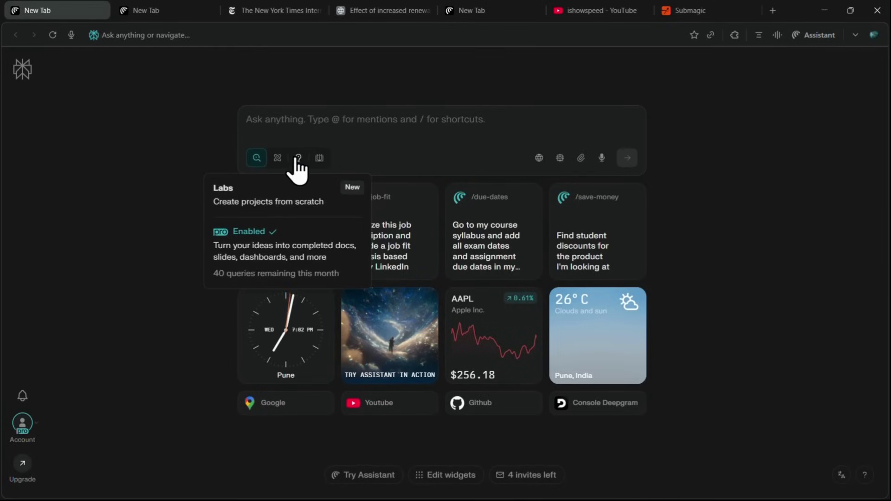
left_click(539, 160)
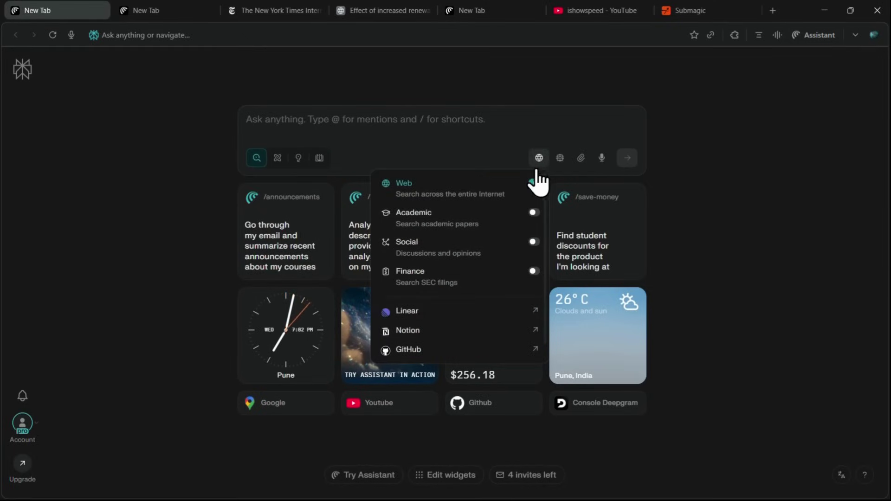
left_click(560, 158)
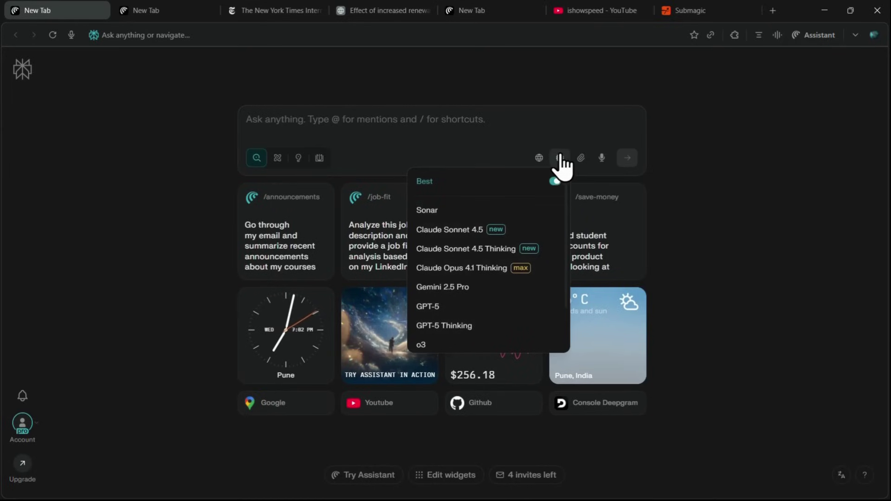
left_click(561, 159)
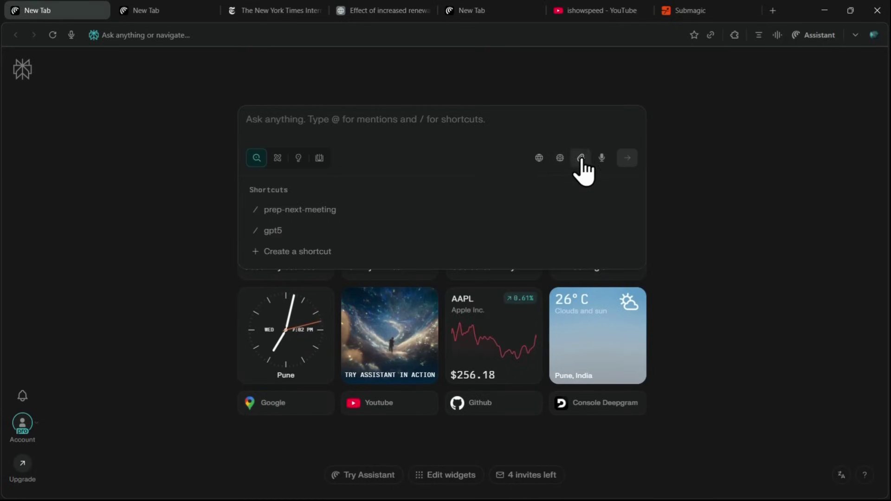
left_click(743, 149)
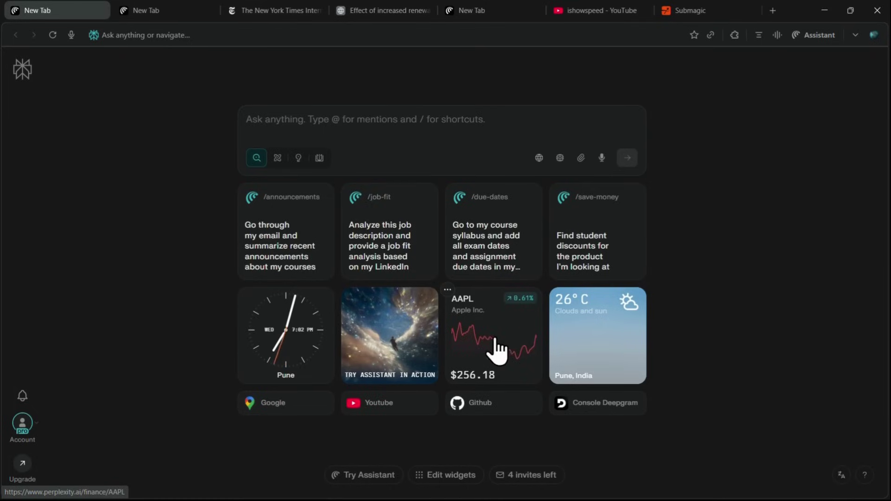
Change the AAPL stock widget to MSFT by searching 'microsoft'.
right_click(452, 305)
left_click(467, 313)
type("microsoft")
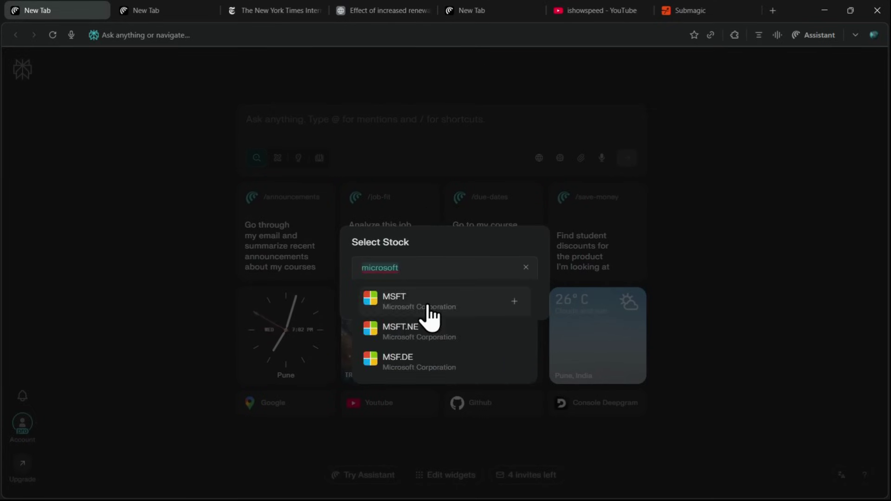
left_click(425, 306)
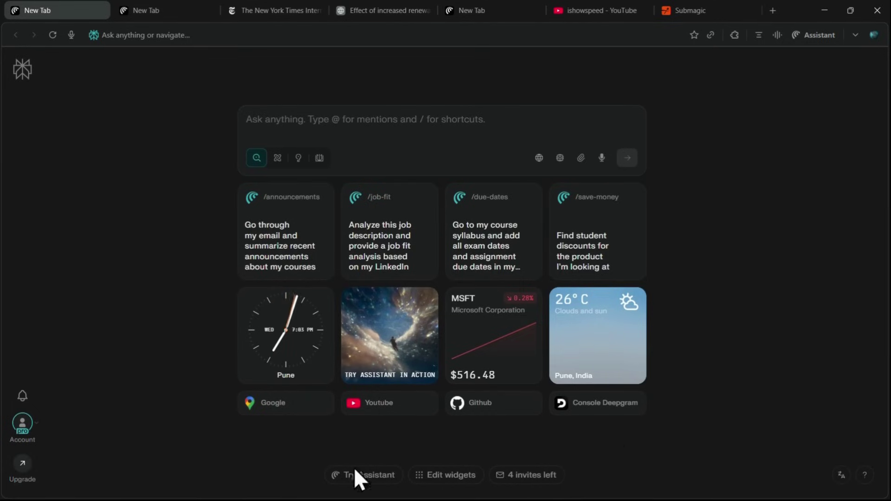
left_click(373, 478)
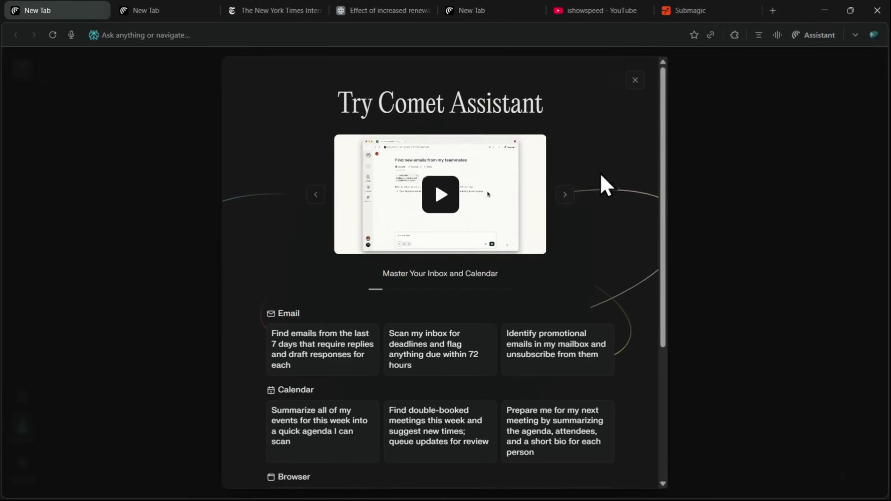
scroll(360, 288, "down", 4)
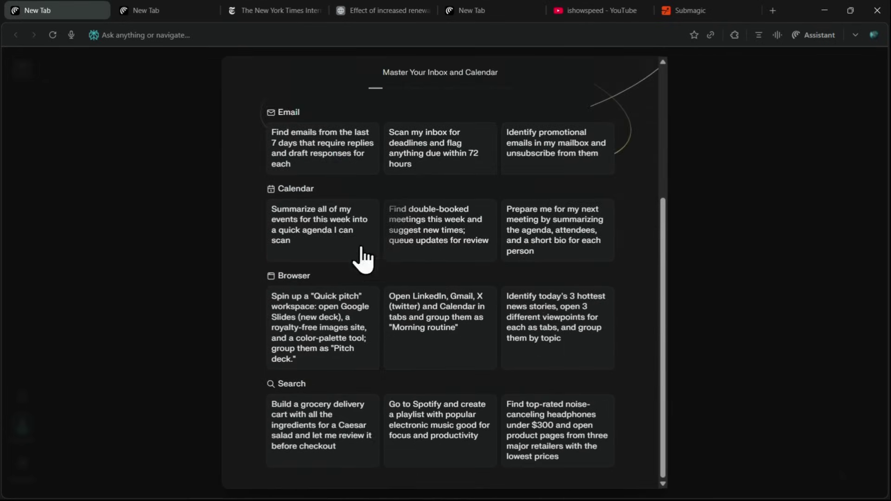
scroll(651, 124, "up", 4)
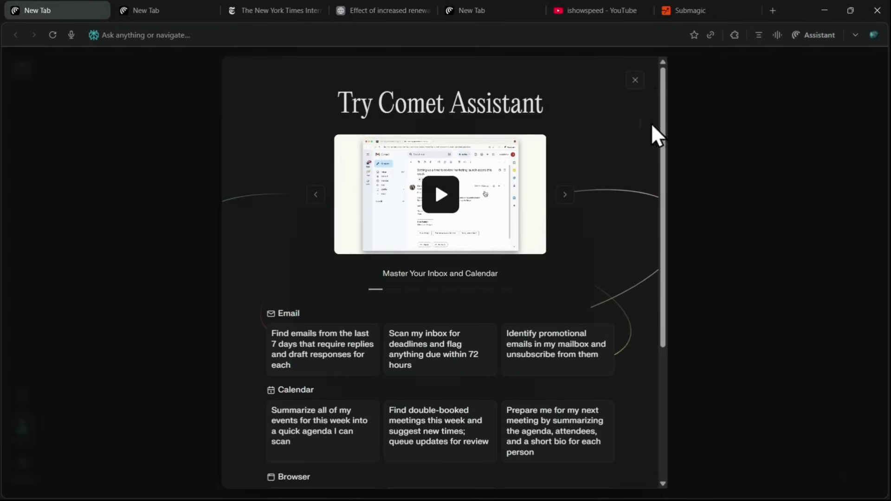
left_click(563, 198)
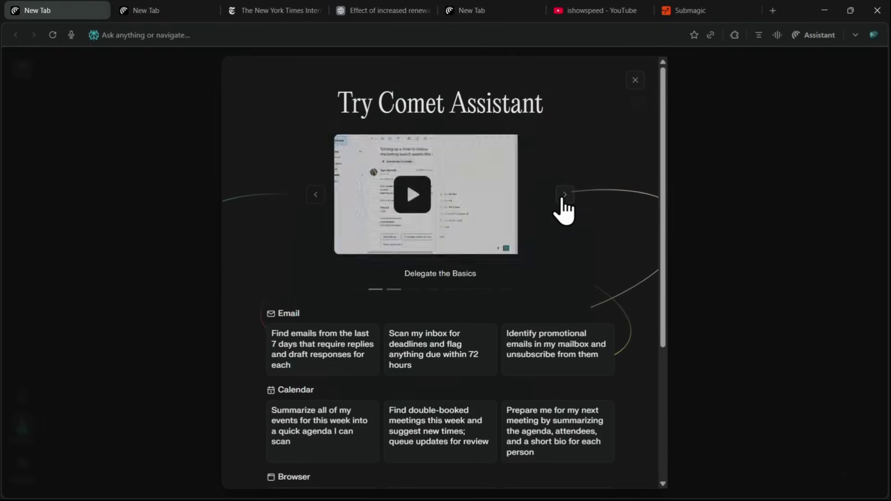
left_click(563, 197)
left_click(563, 197)
left_click(563, 198)
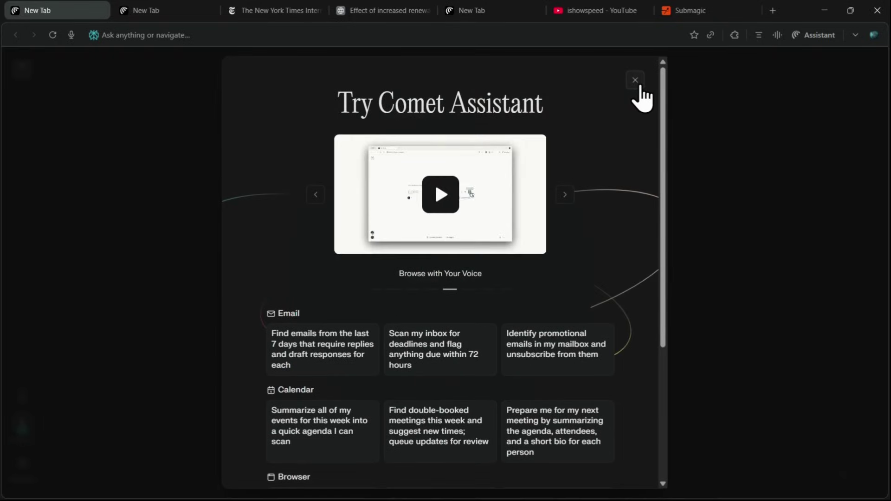
Close the assistant overview and add a second Pune clock and a blank note widget.
left_click(637, 82)
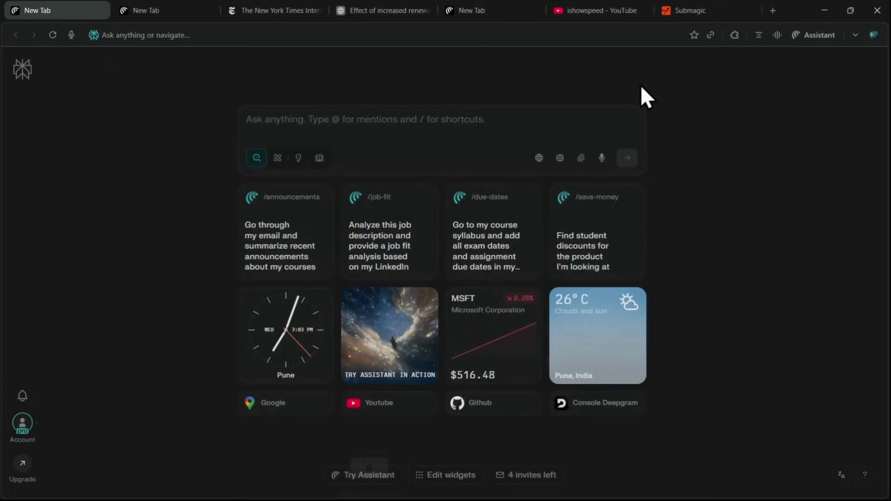
left_click(462, 479)
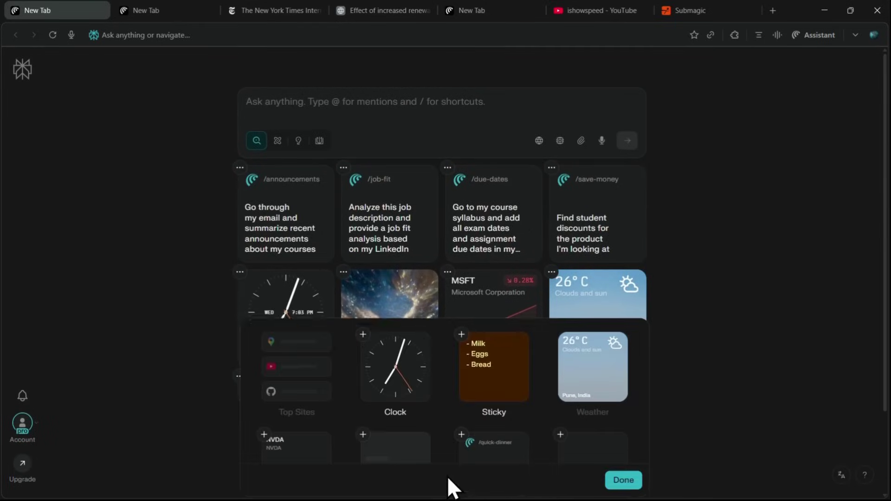
left_click(364, 330)
left_click(462, 329)
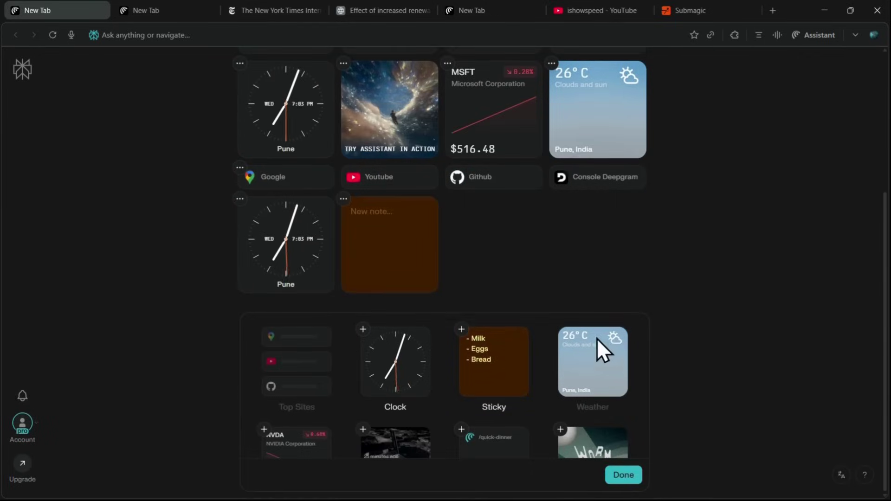
scroll(511, 362, "down", 2)
scroll(537, 342, "down", 2)
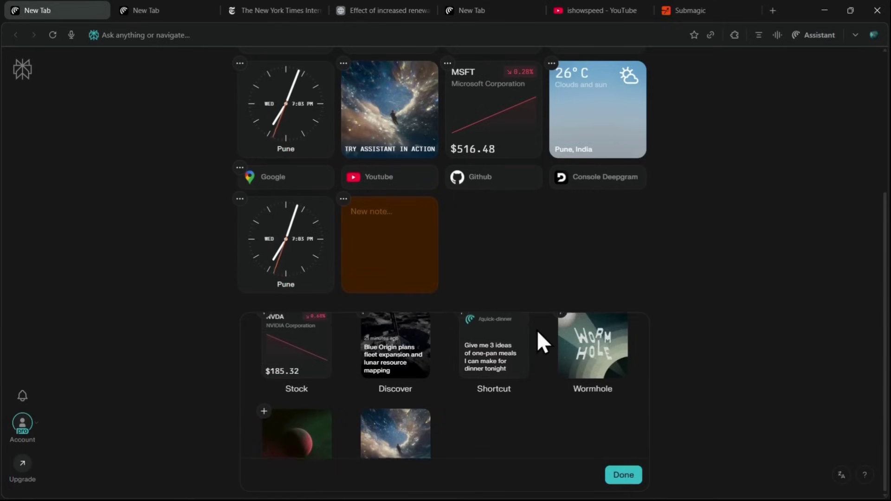
Close the widget gallery and return to the top of the new tab page.
key("Escape")
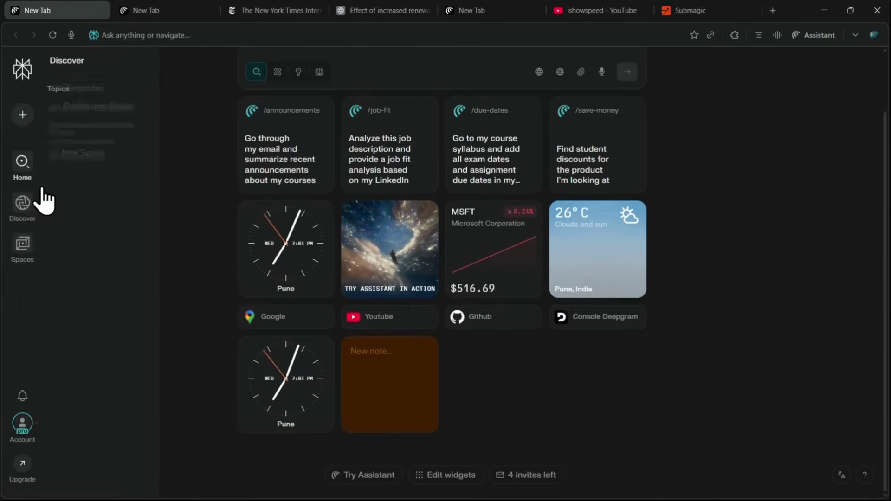
mouse_move(26, 170)
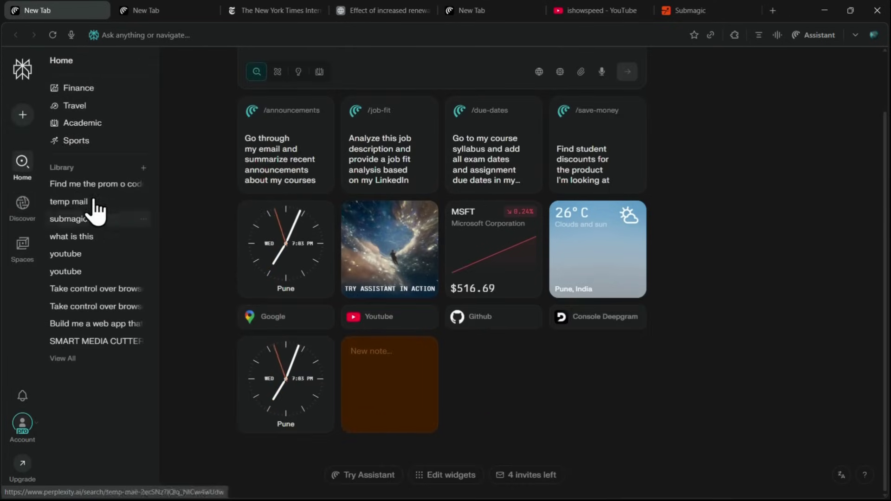
mouse_move(23, 205)
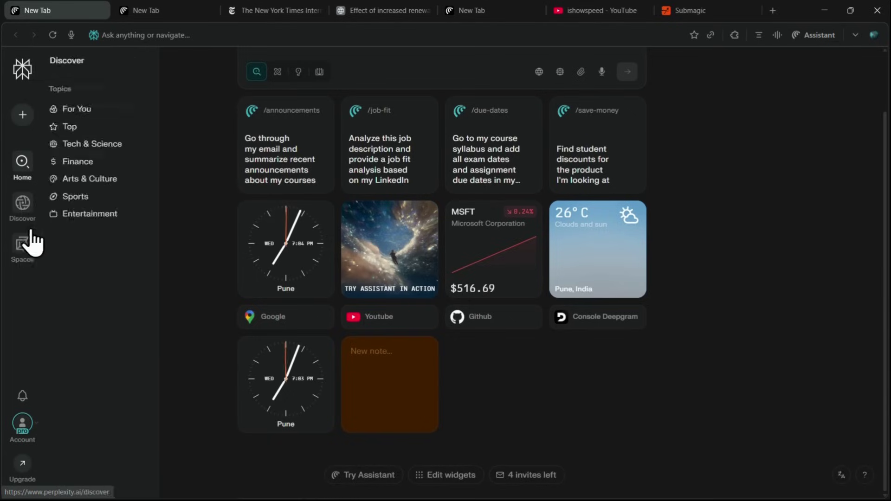
mouse_move(25, 243)
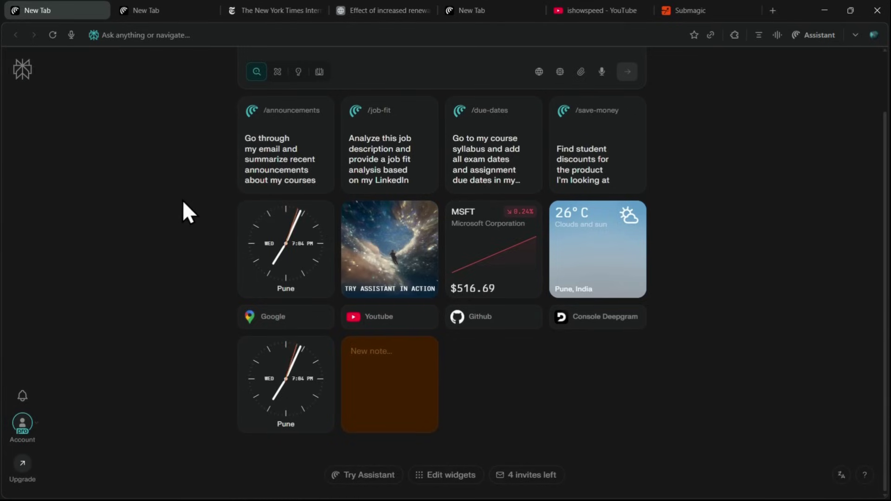
scroll(182, 211, "up", 2)
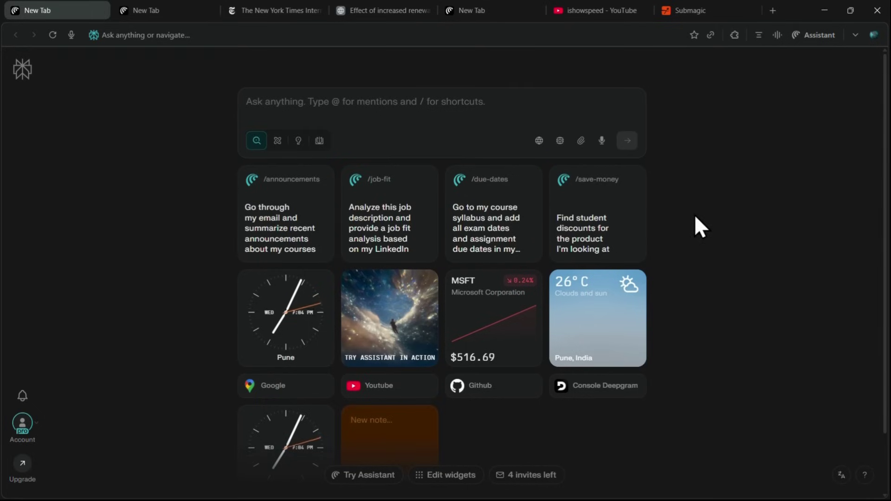
Search 'iphone 17' with Perplexity from the address bar.
left_click(734, 35)
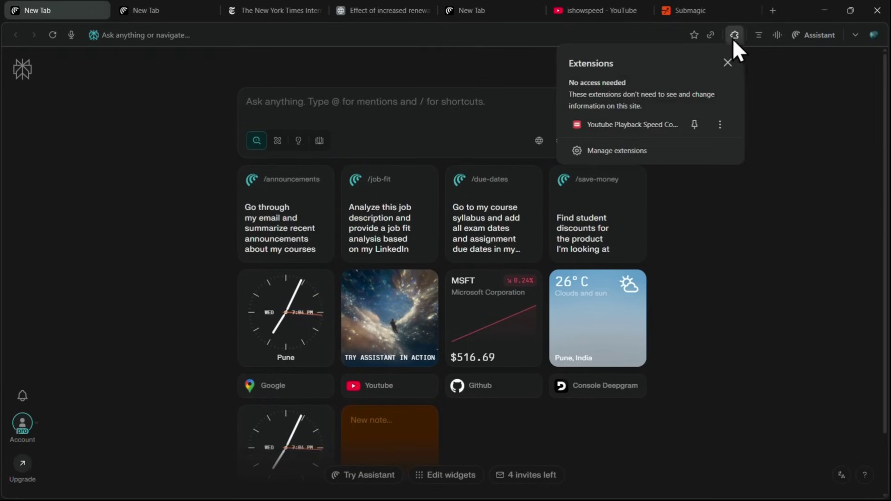
left_click(735, 37)
left_click(613, 36)
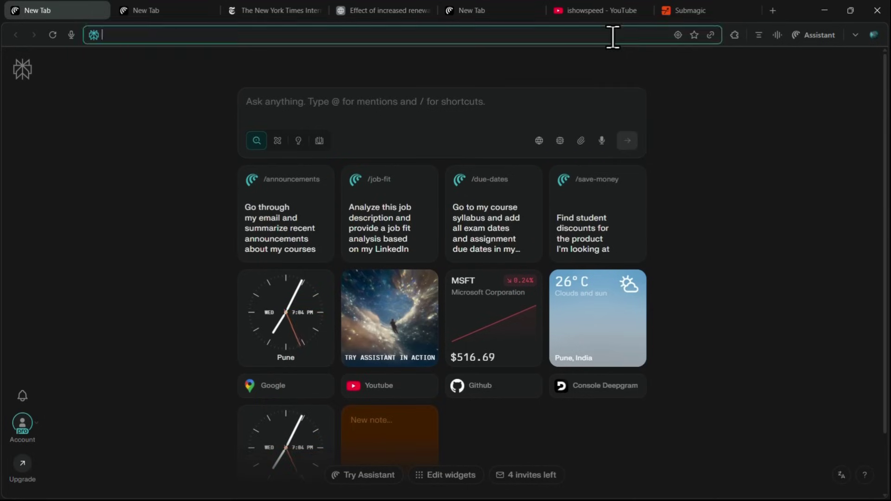
type("iphone ")
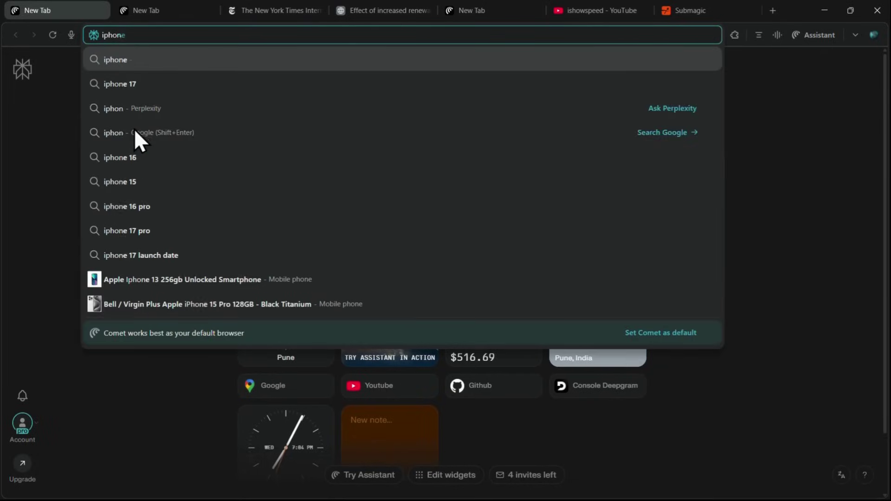
type("17")
key("Return")
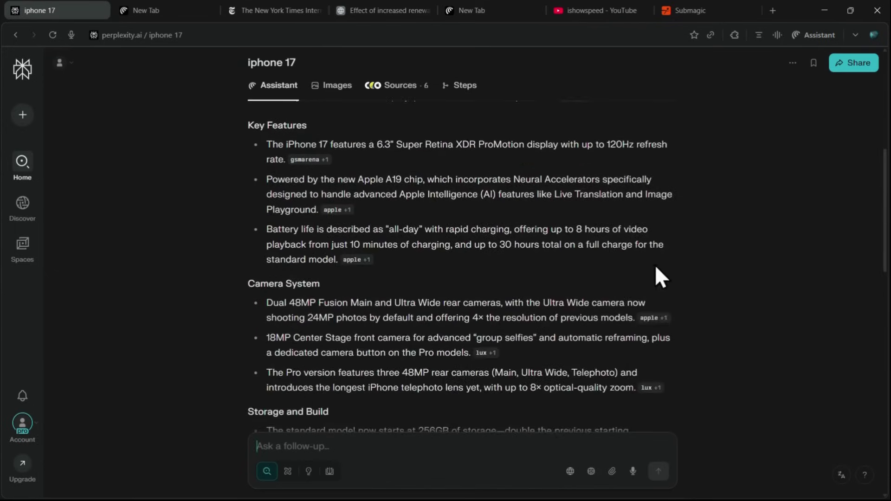
scroll(619, 276, "up", 15)
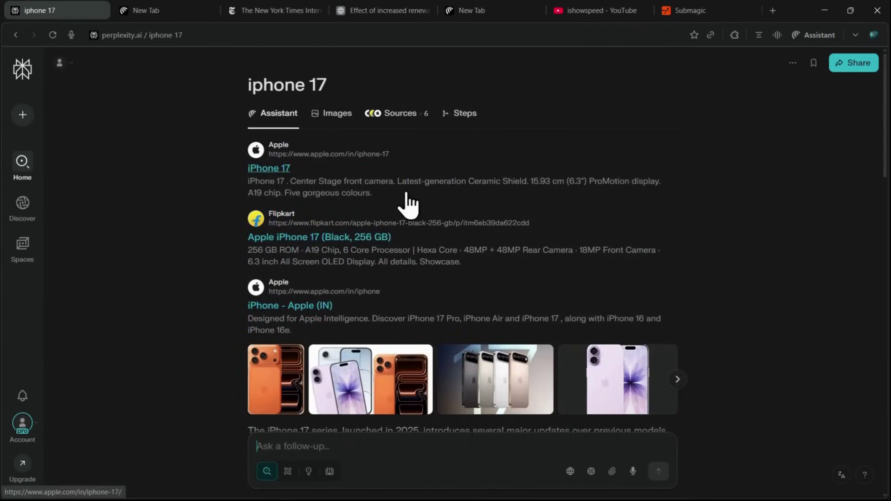
Search 'iphone 17' on Google in the second tab, then return to the Perplexity answer.
left_click(139, 10)
type("iphone 17")
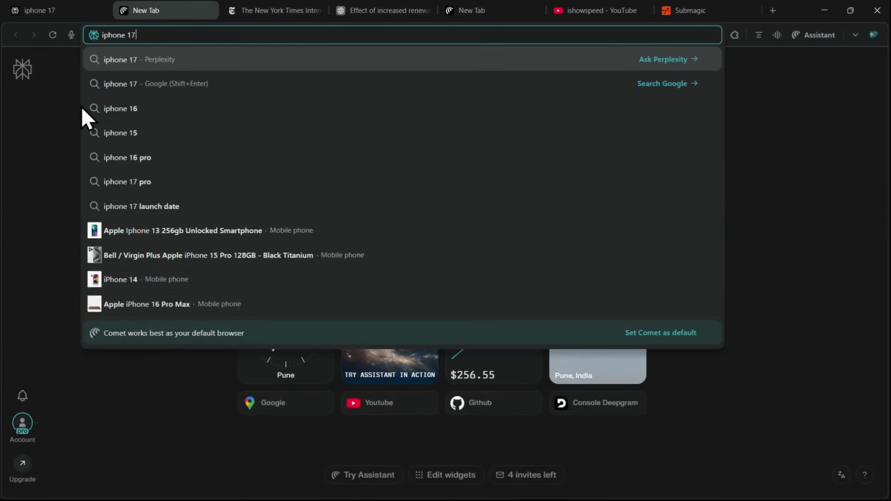
left_click(438, 85)
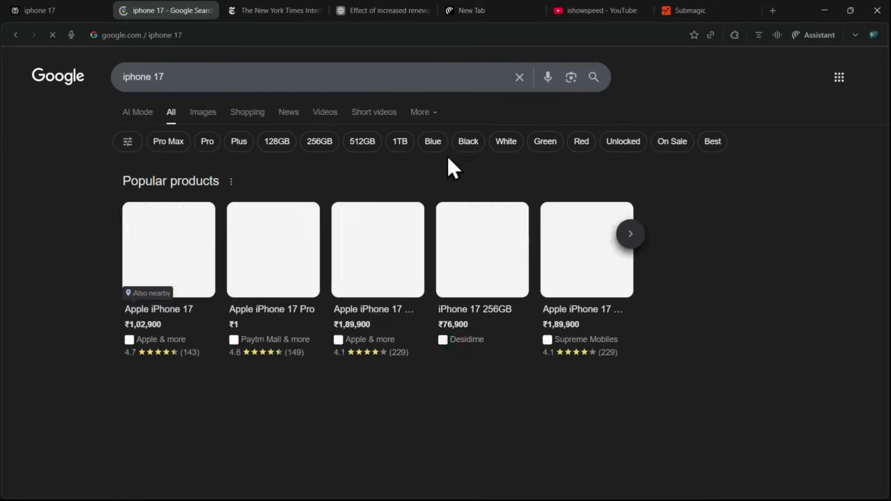
scroll(358, 158, "down", 4)
scroll(359, 173, "down", 7)
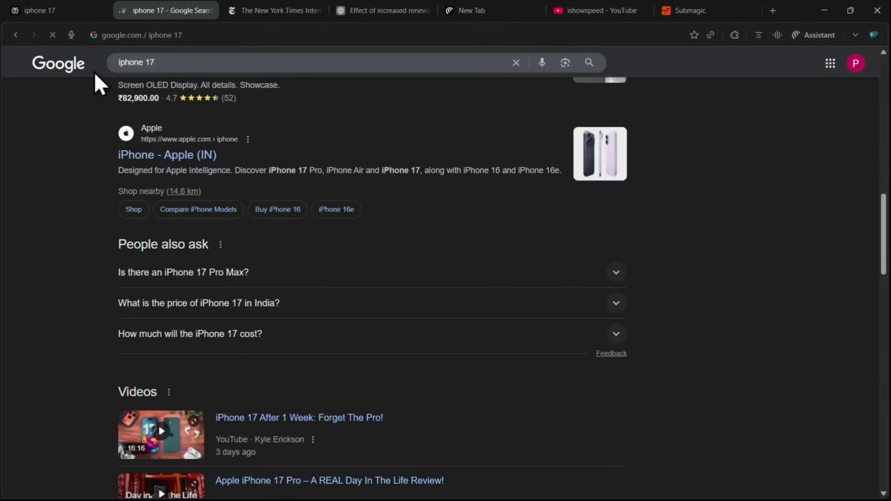
scroll(92, 177, "up", 12)
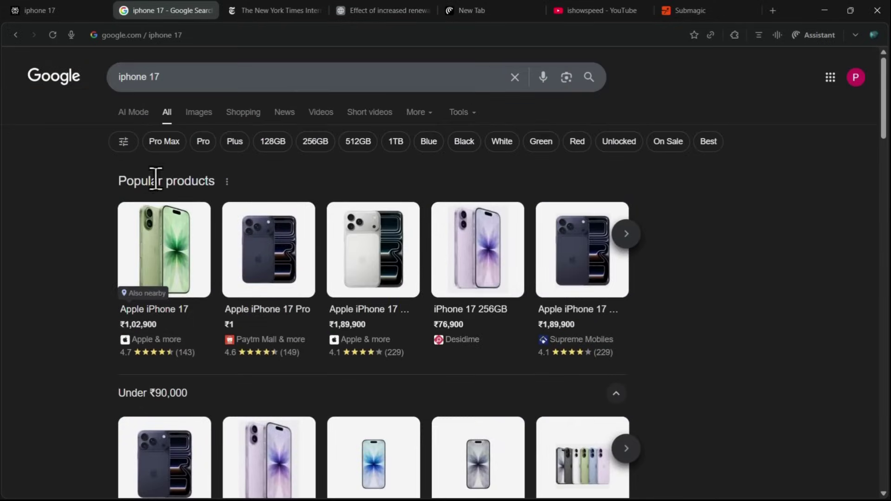
left_click(41, 10)
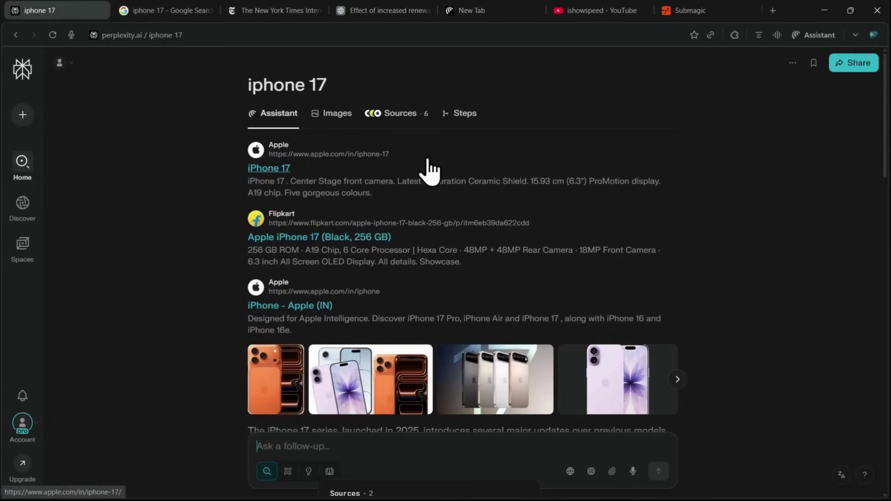
scroll(612, 209, "down", 5)
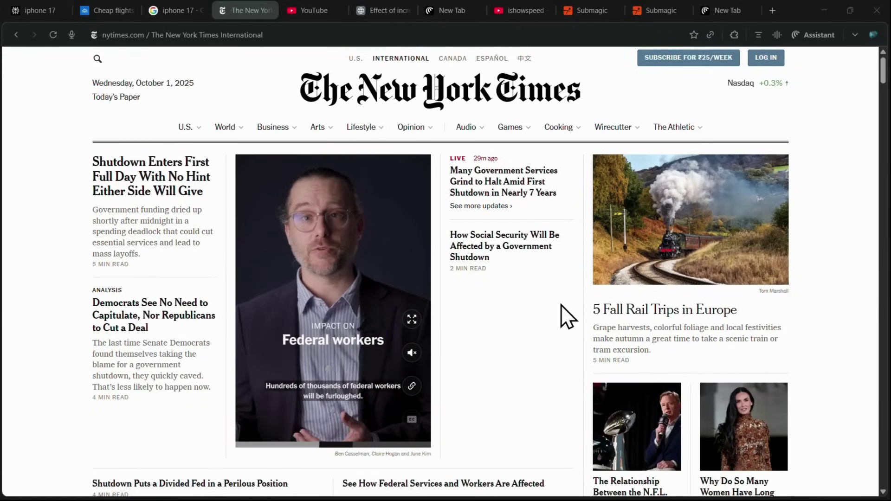
Scroll through the New York Times homepage headlines.
scroll(552, 284, "down", 3)
scroll(556, 279, "up", 3)
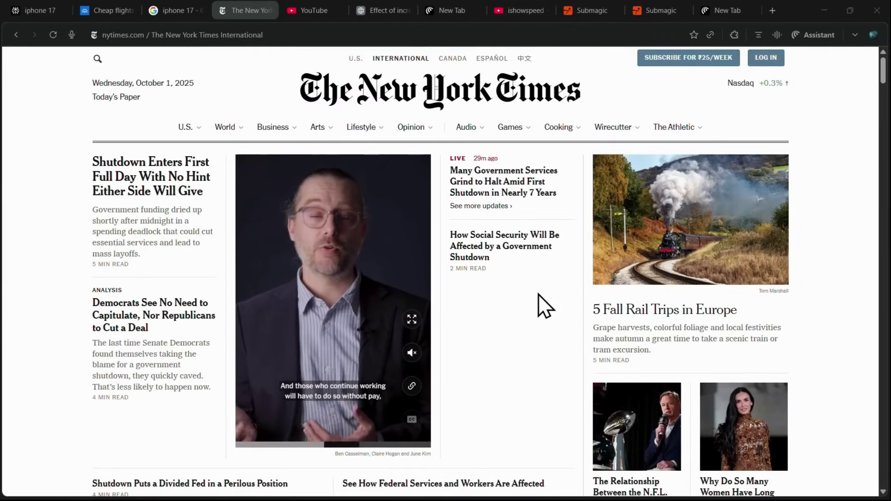
scroll(544, 280, "down", 3)
scroll(543, 278, "down", 7)
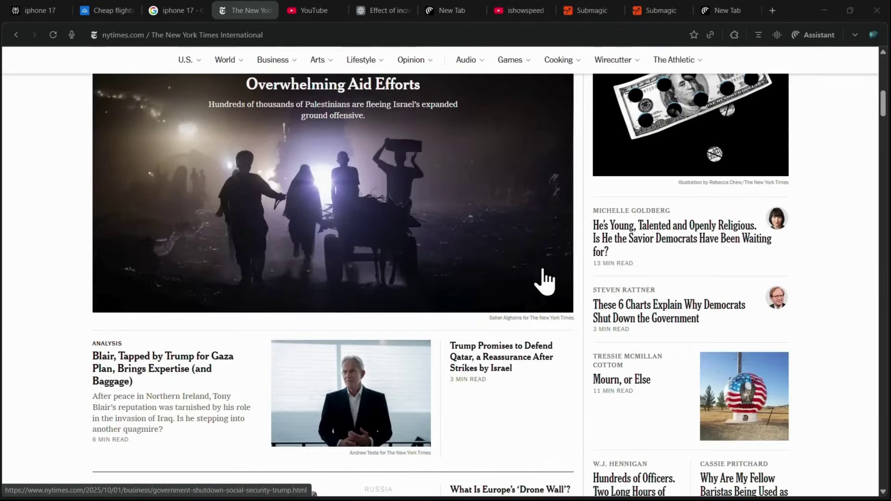
scroll(497, 264, "down", 4)
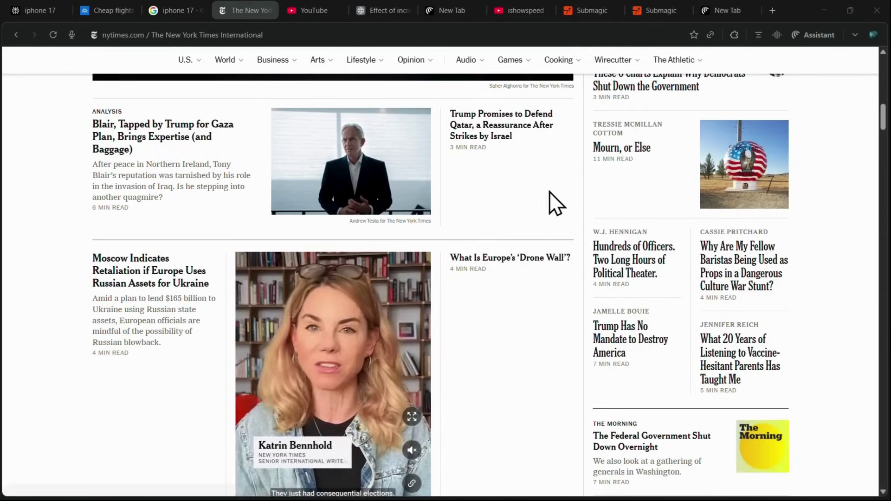
scroll(549, 199, "down", 4)
scroll(557, 208, "down", 4)
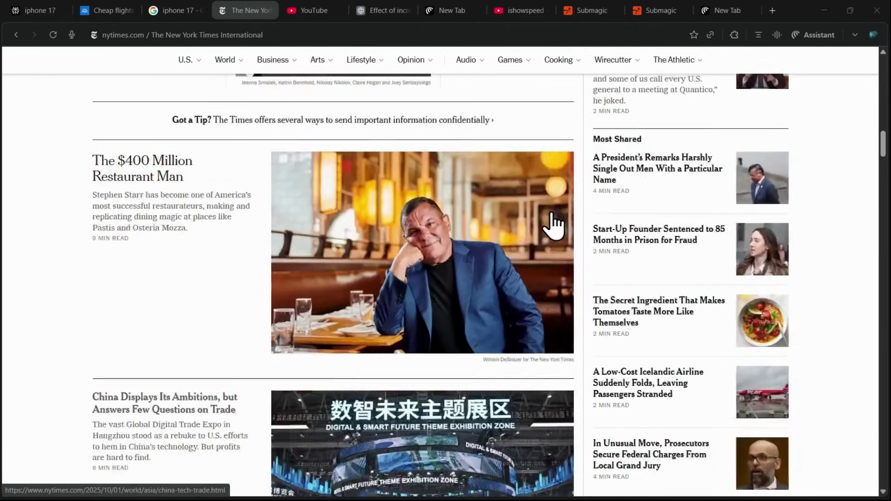
scroll(555, 225, "up", 20)
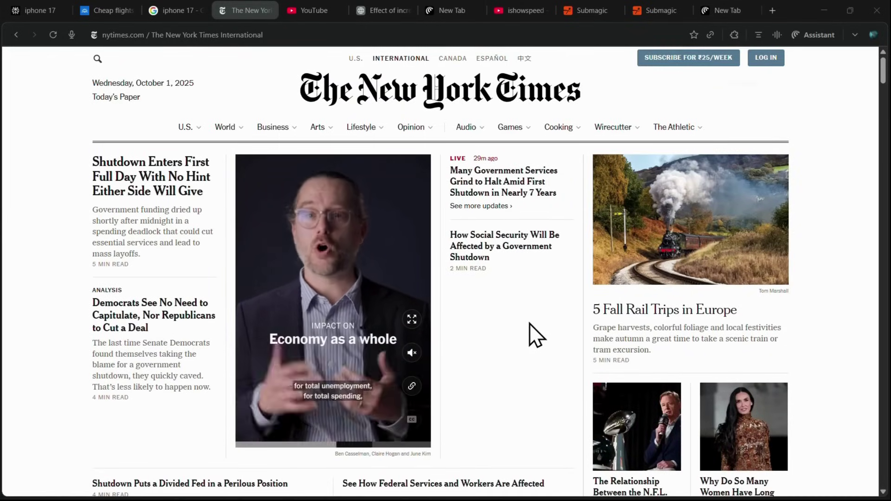
Read the Assistant's summary of the NYT homepage, then switch to the YouTube tab.
left_click(757, 37)
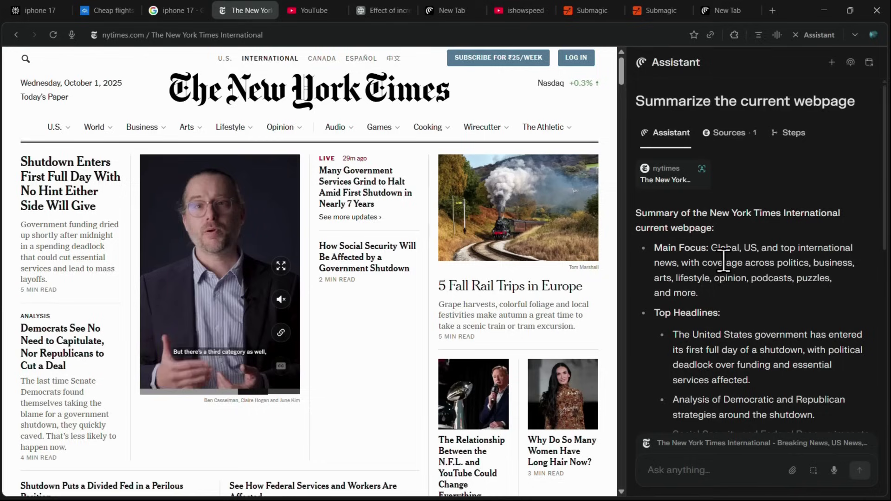
scroll(789, 260, "down", 4)
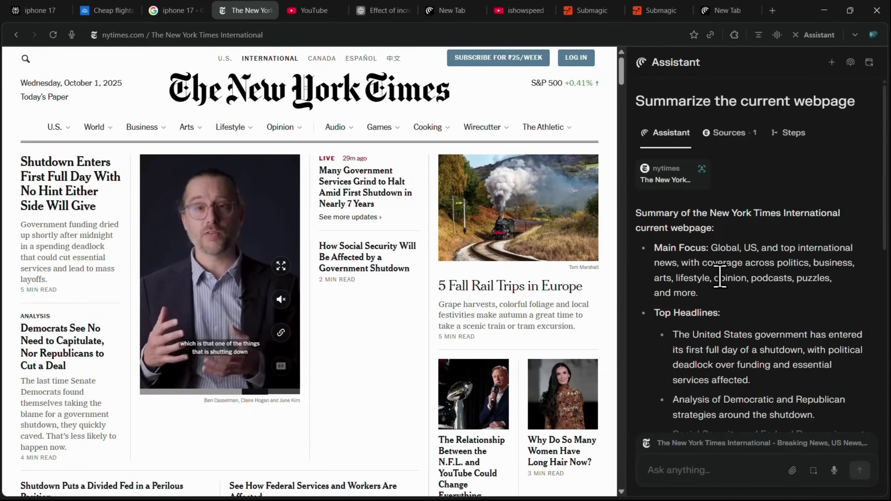
scroll(759, 232, "up", 1)
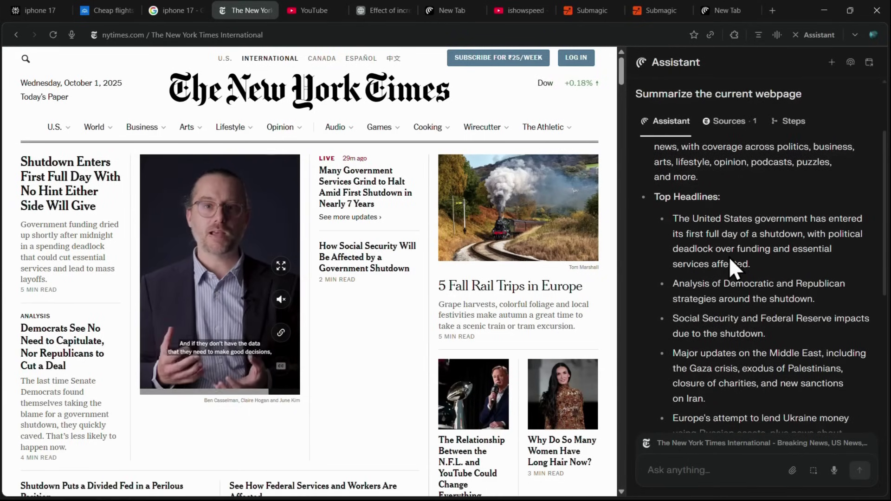
scroll(794, 219, "down", 1)
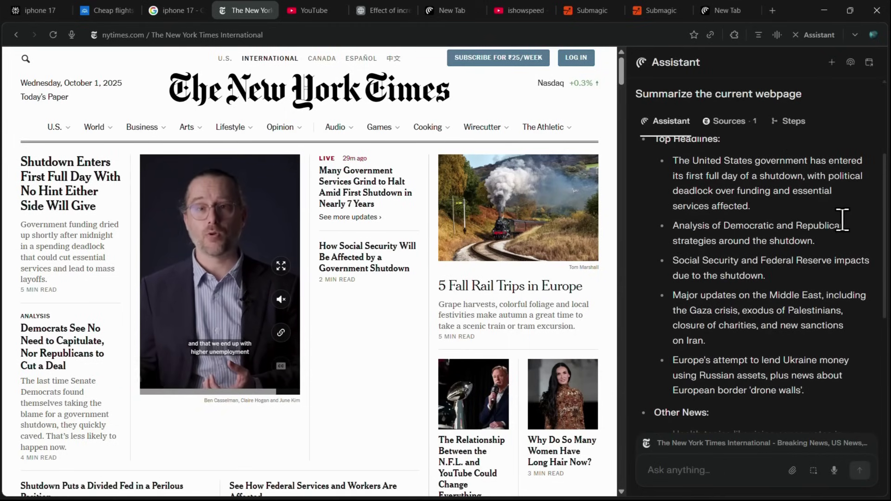
scroll(840, 224, "down", 4)
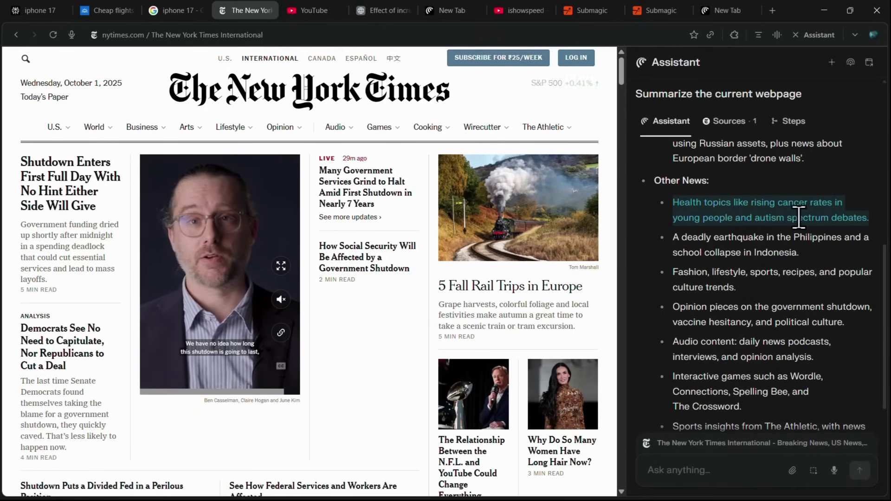
scroll(817, 223, "down", 3)
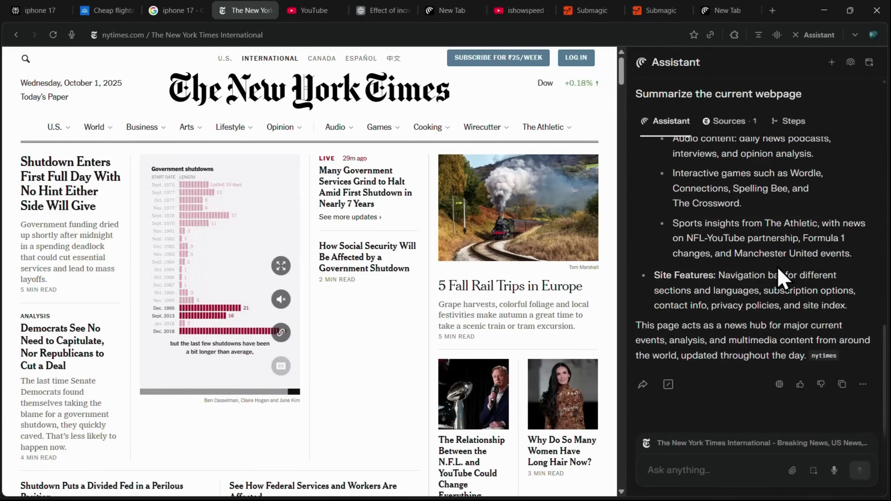
scroll(762, 321, "up", 3)
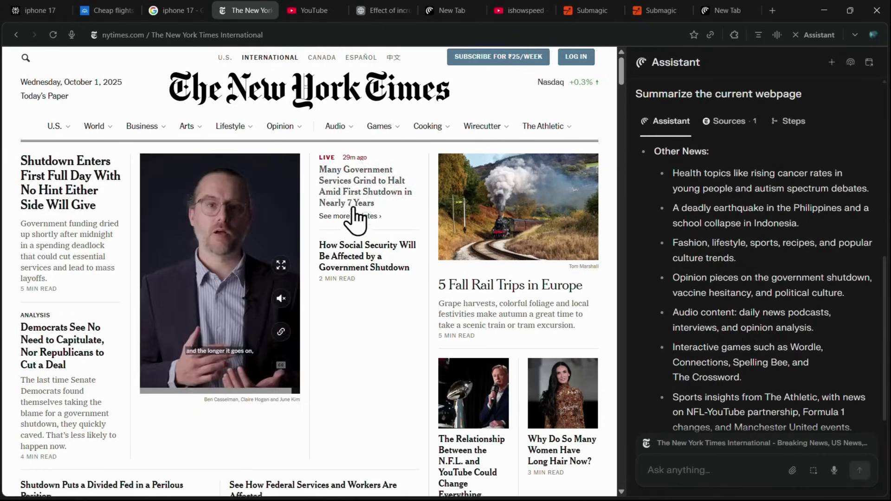
scroll(356, 218, "down", 6)
scroll(786, 258, "down", 3)
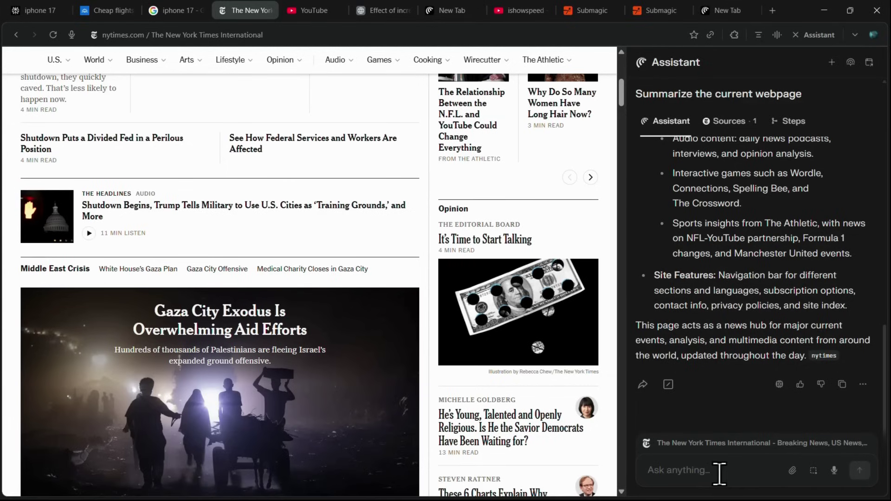
scroll(789, 325, "up", 3)
left_click(320, 14)
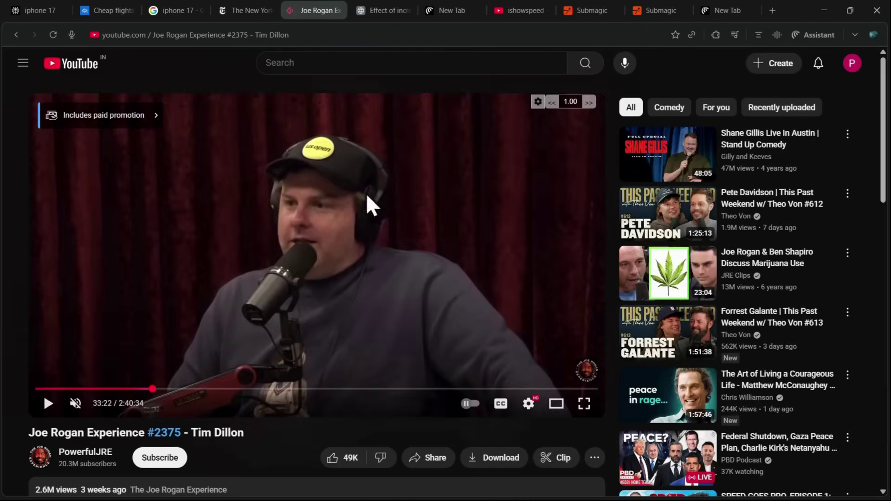
Ask the Assistant to summarize the Joe Rogan–Tim Dillon video and expand its description.
left_click(817, 36)
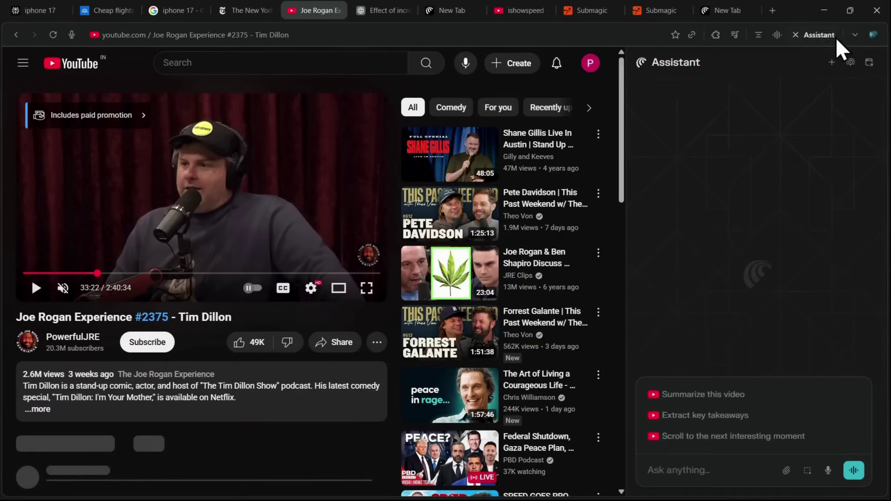
left_click(712, 402)
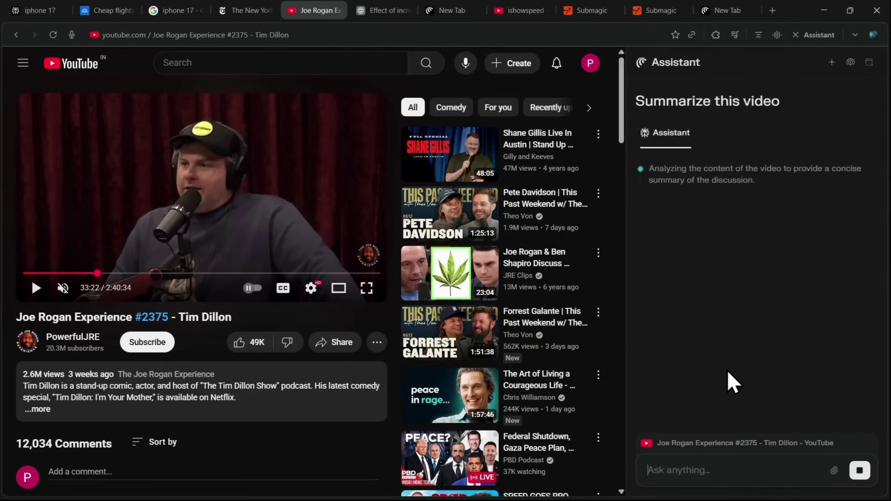
left_click(306, 400)
Read through the video summary, then bring up the eser2016.pdf research paper.
scroll(239, 225, "down", 3)
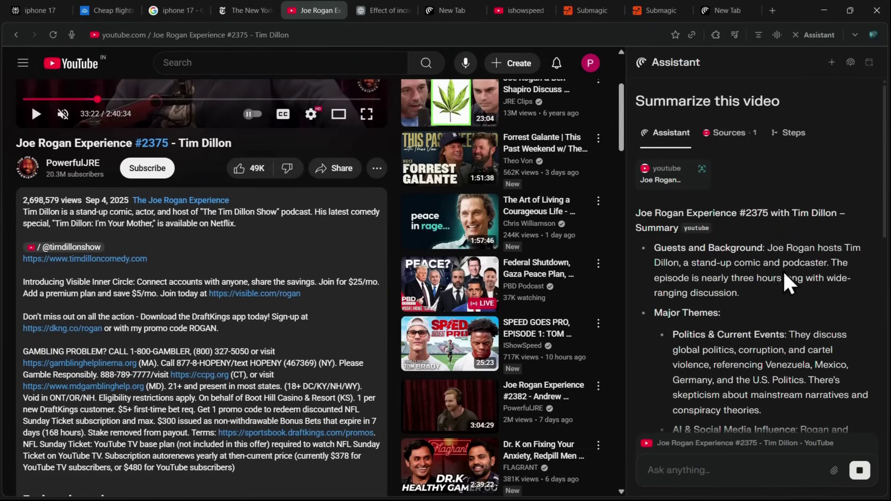
scroll(804, 299, "down", 3)
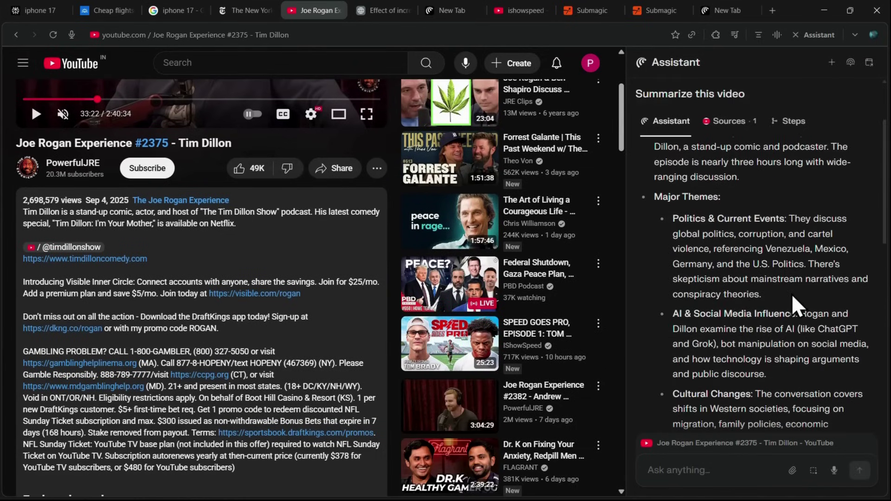
scroll(743, 253, "down", 4)
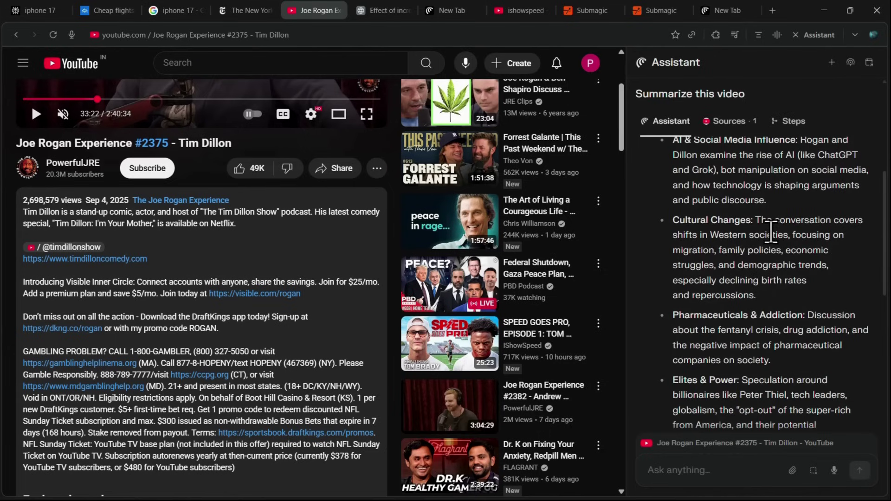
scroll(743, 234, "down", 3)
scroll(738, 257, "down", 7)
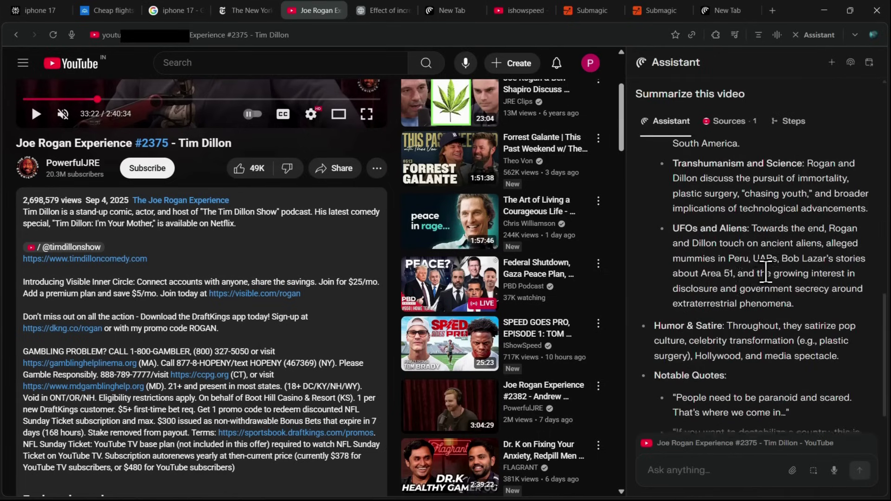
scroll(764, 272, "down", 6)
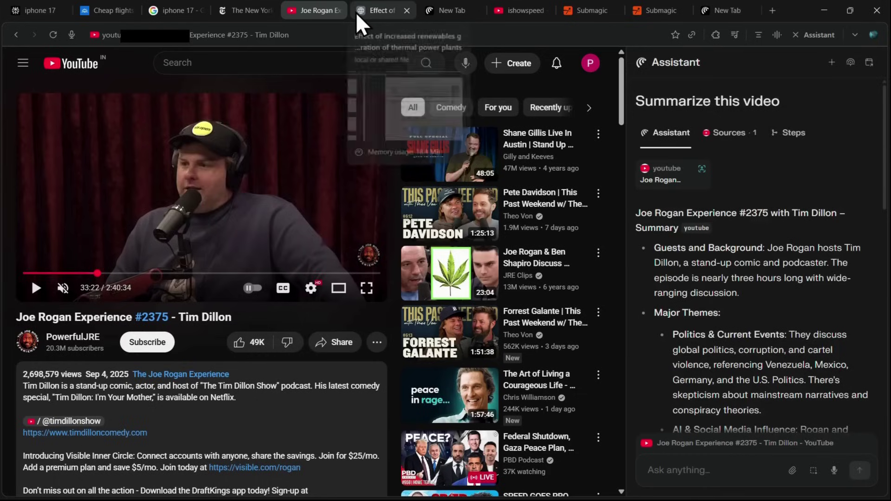
left_click(355, 12)
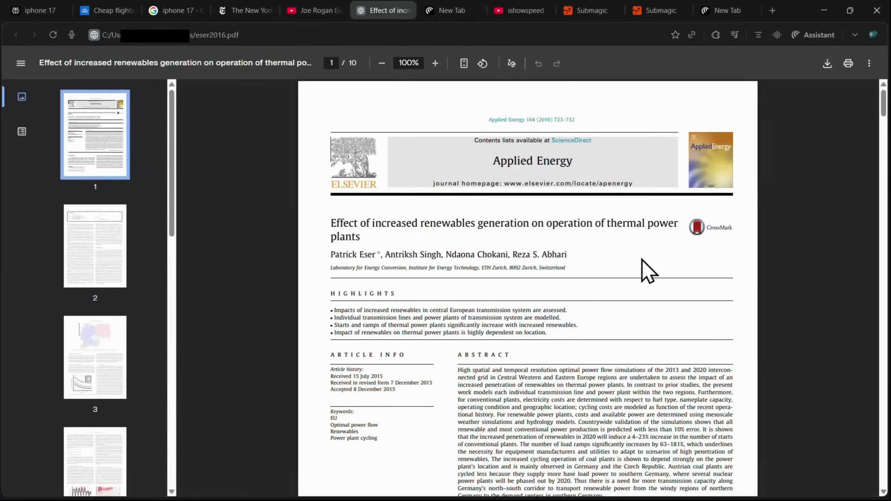
Select the paper's title and the word 'generation', then scroll to the Fig. 1 map.
triple_click(519, 222)
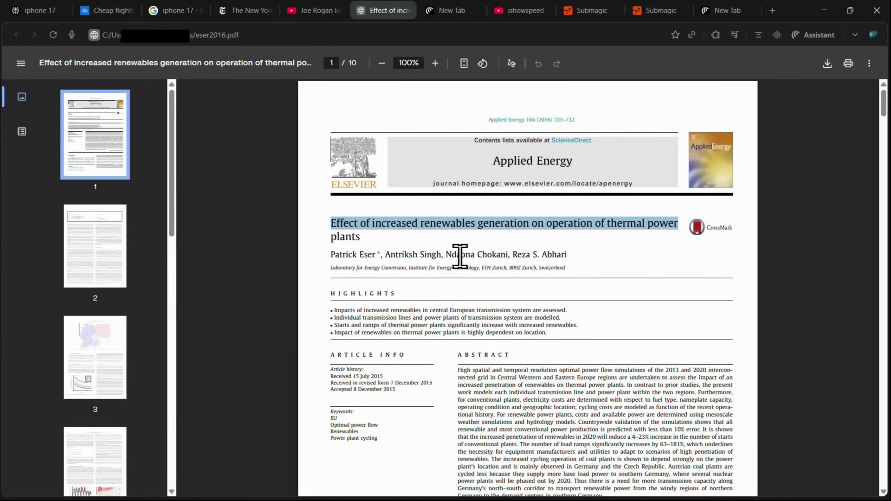
left_click(510, 223)
double_click(510, 224)
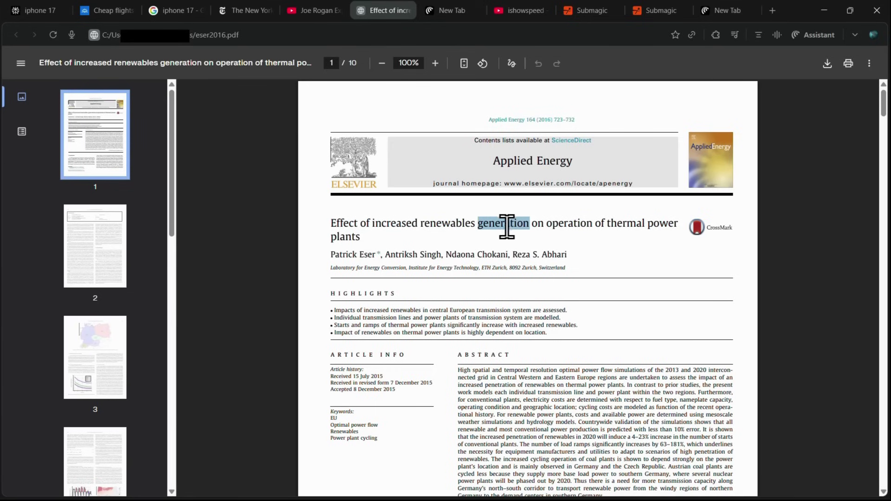
scroll(584, 172, "down", 20)
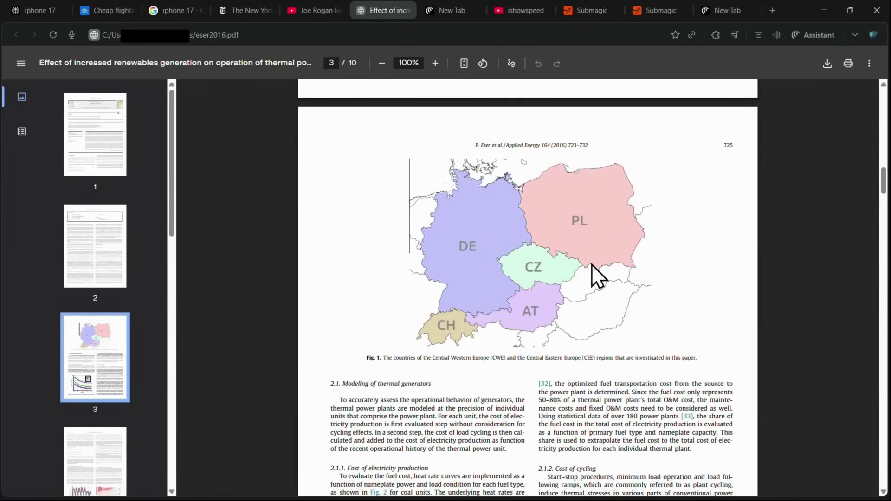
Ask the Assistant to list the countries involved in this study and read its answer.
left_click(813, 36)
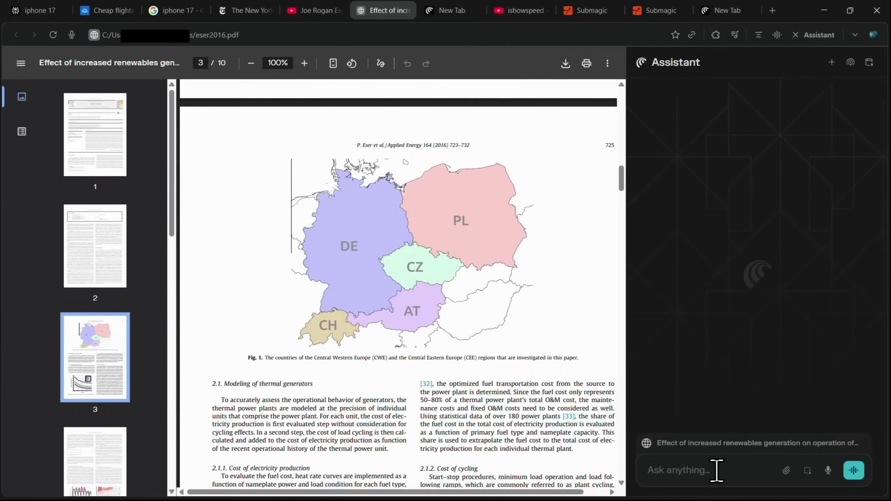
type("list the countries that are involved in t")
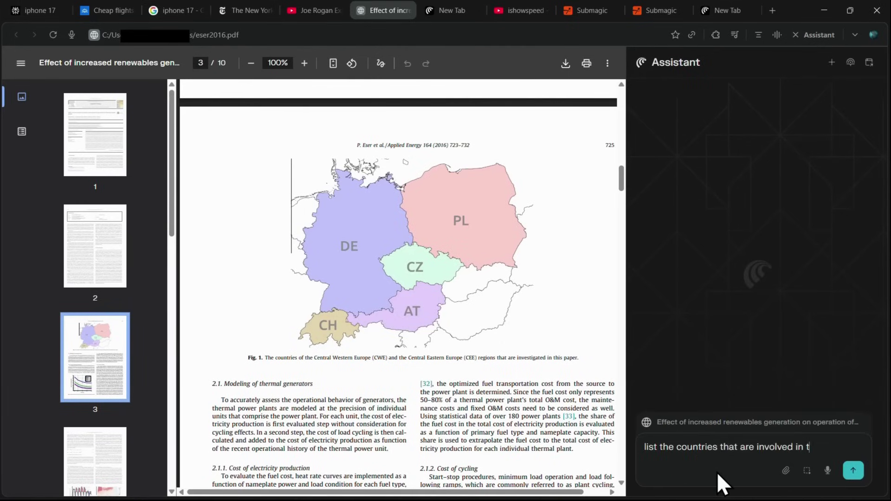
key("Return")
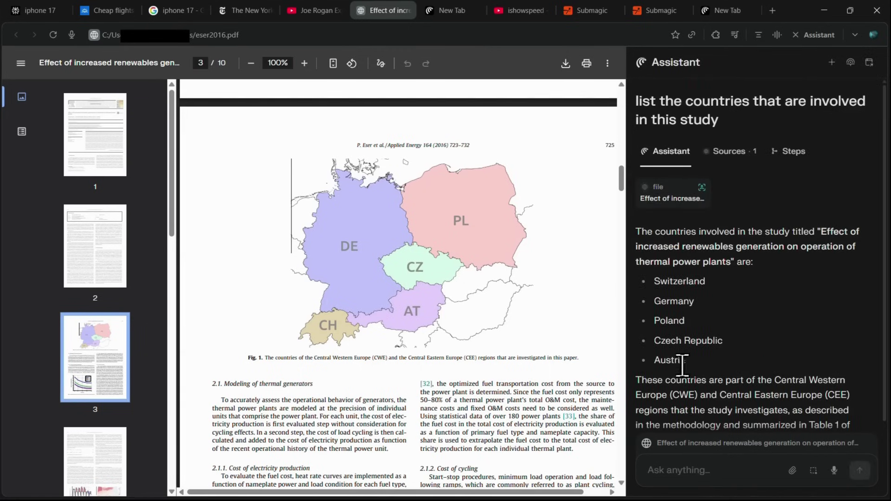
scroll(738, 302, "down", 1)
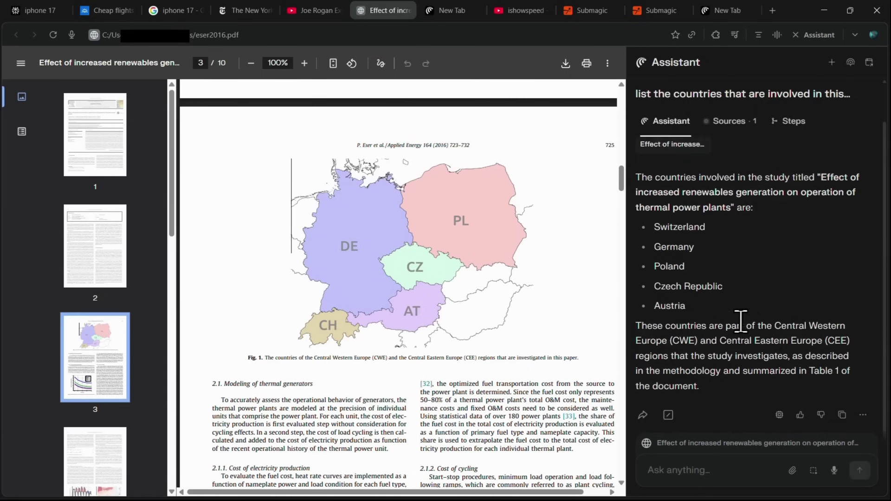
scroll(469, 232, "down", 4)
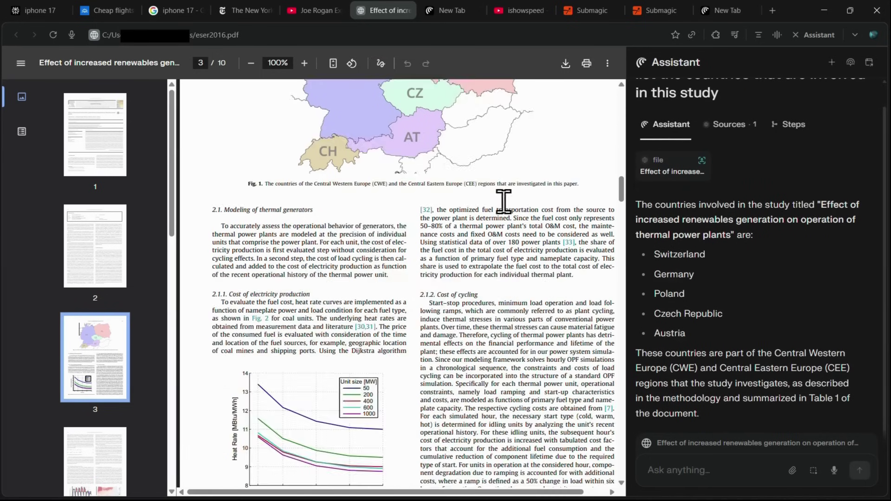
scroll(502, 238, "up", 15)
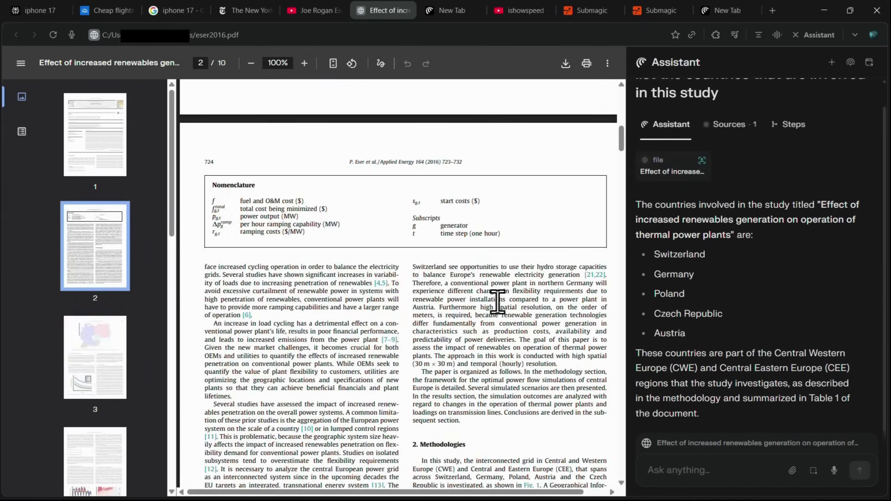
scroll(515, 260, "up", 7)
scroll(509, 214, "down", 15)
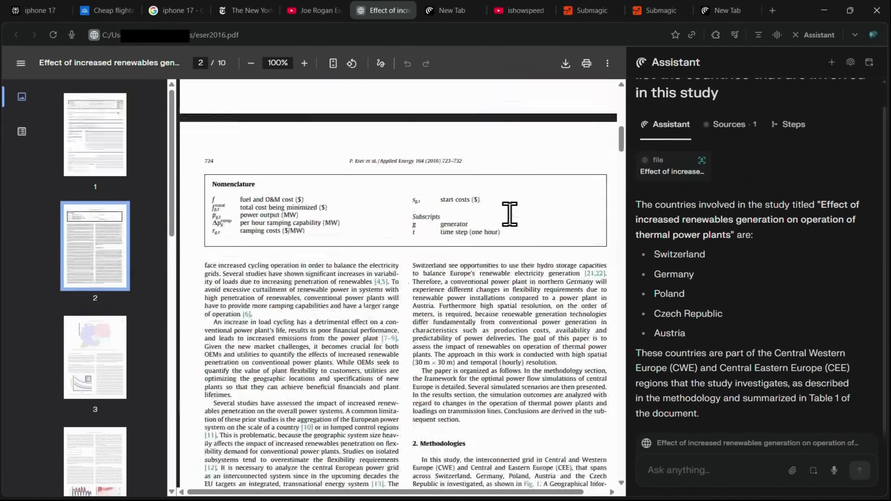
scroll(470, 228, "down", 5)
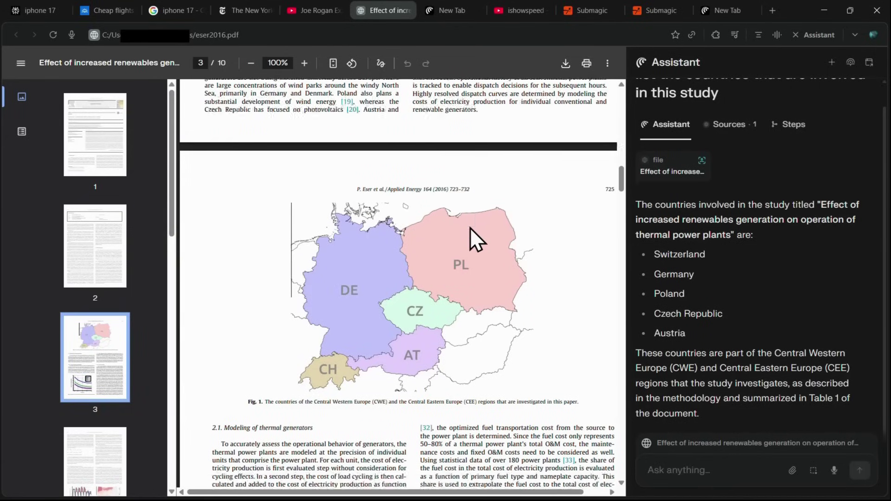
scroll(540, 208, "down", 5)
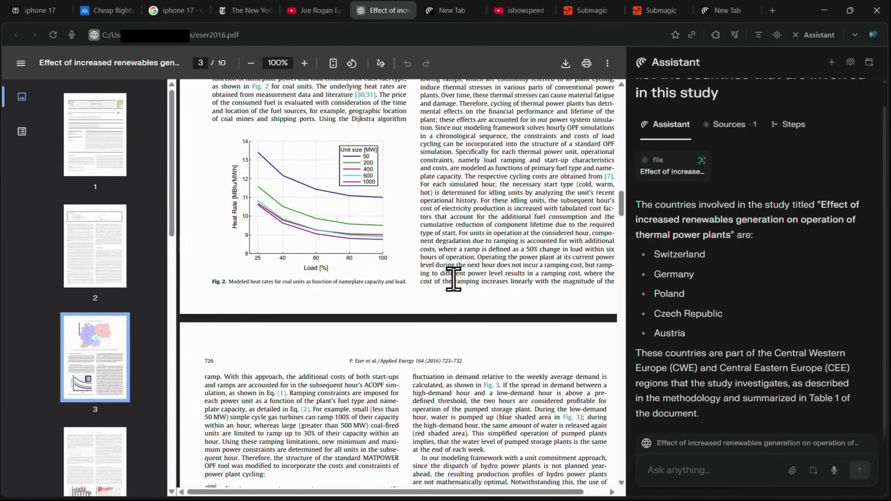
Search 'youtube' with Perplexity in a new tab and follow the YouTube result.
key("ctrl+t")
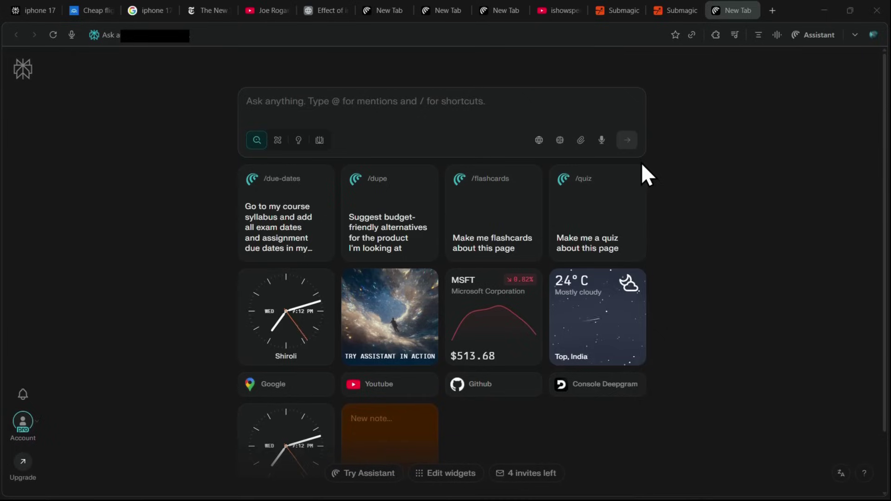
left_click(341, 108)
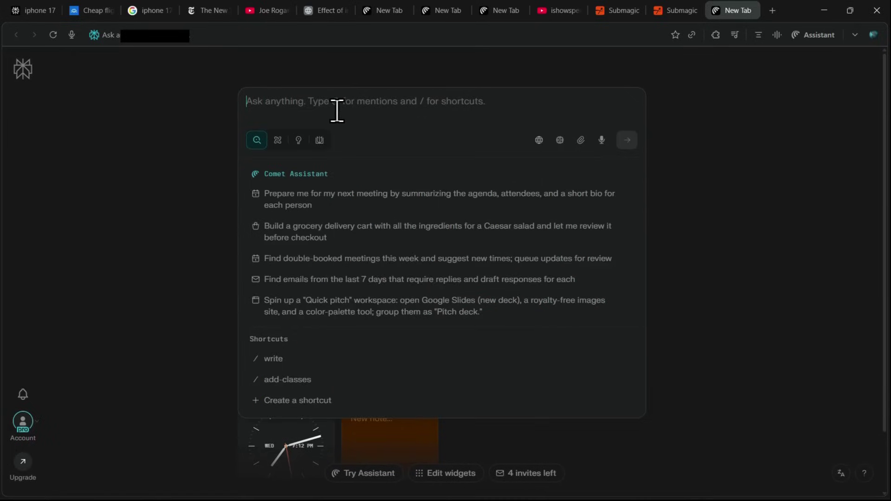
type("youtube")
key("Return")
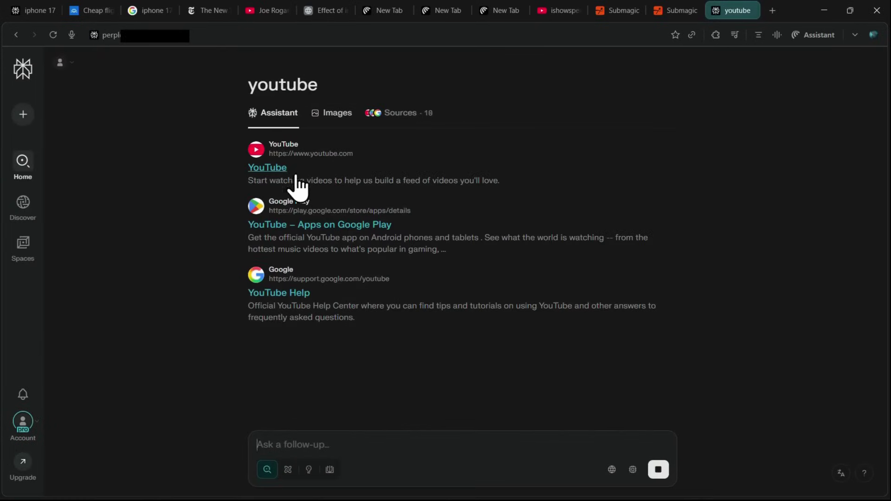
left_click(277, 170)
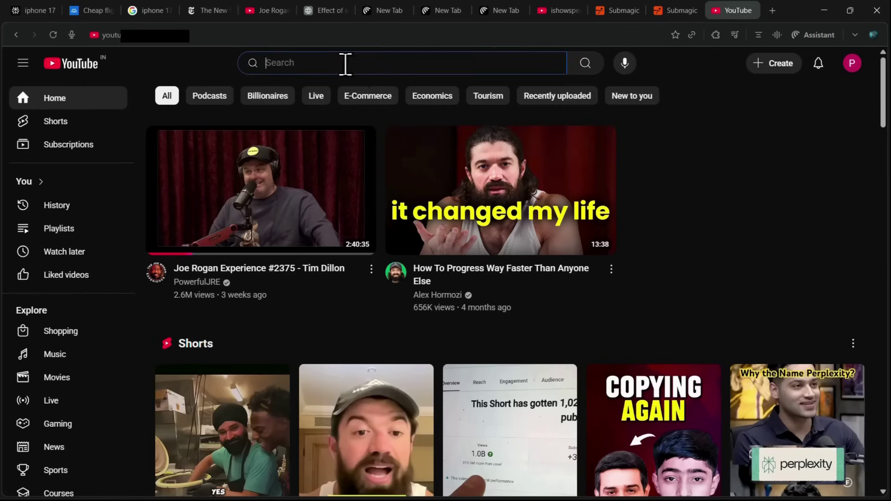
Switch to the ishowspeed search results and open the Assistant beside them.
left_click(552, 14)
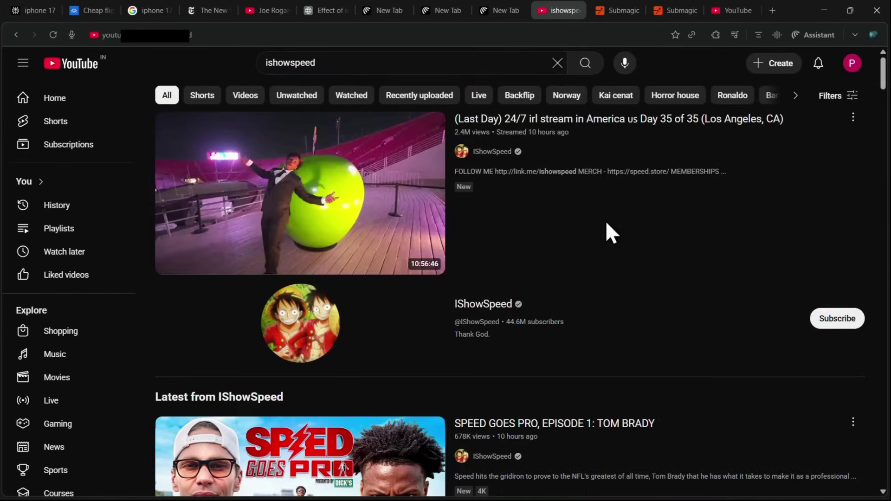
scroll(706, 274, "down", 3)
scroll(782, 216, "down", 20)
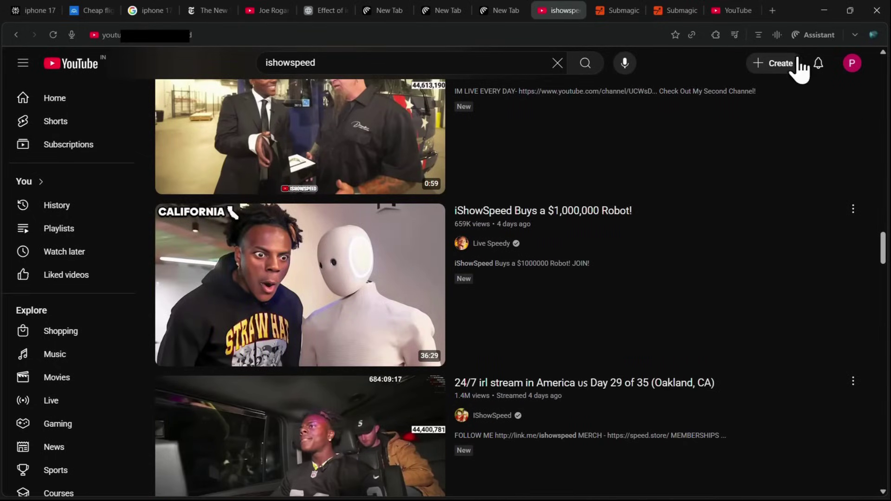
left_click(813, 35)
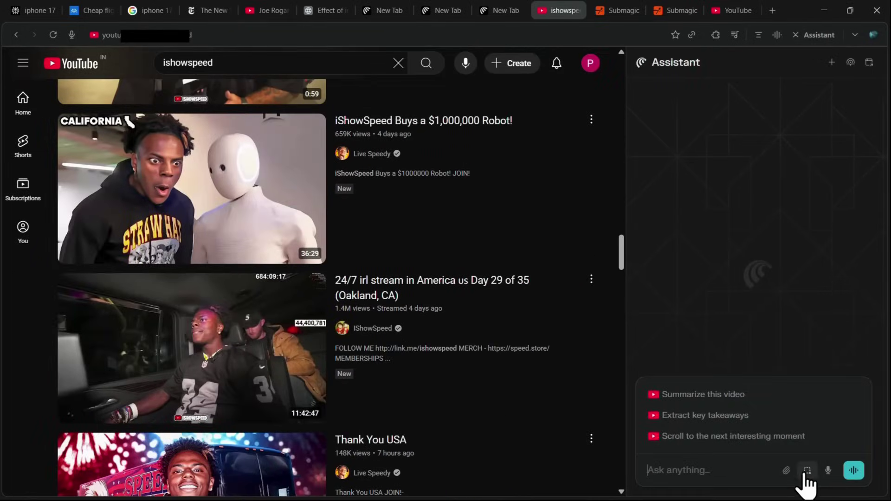
Screenshot the robot thumbnail, ask 'what is this', and read the Figure 01 answer.
left_click(808, 471)
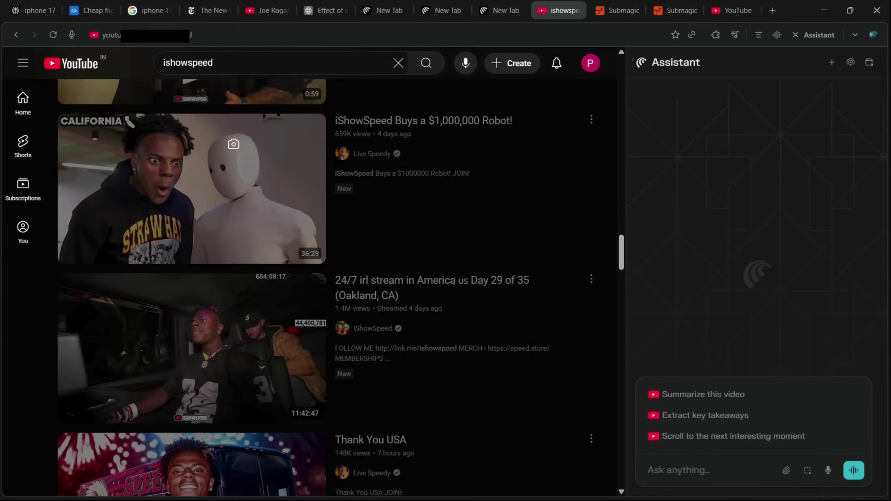
left_click_drag(191, 113, 340, 289)
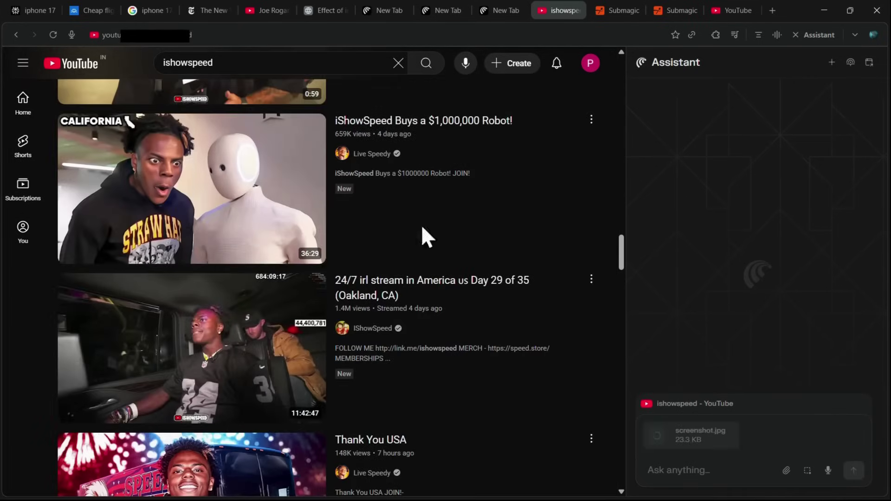
left_click(700, 470)
type("what ")
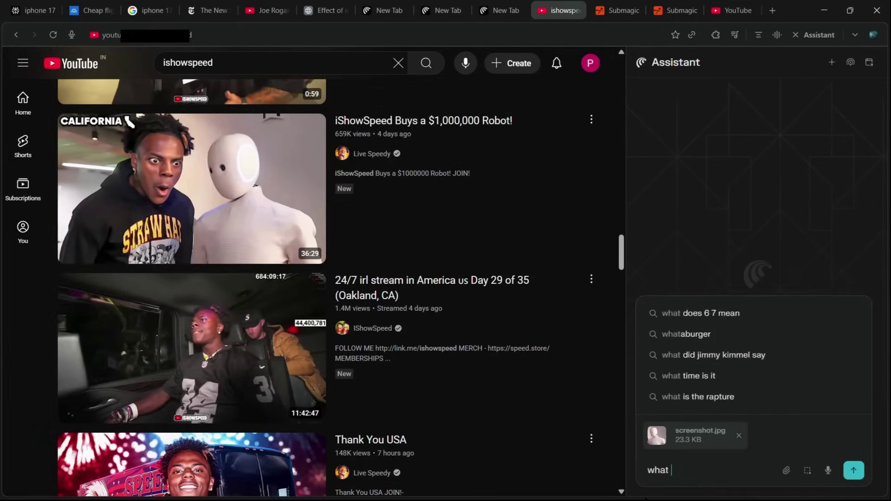
type("is this")
key("Return")
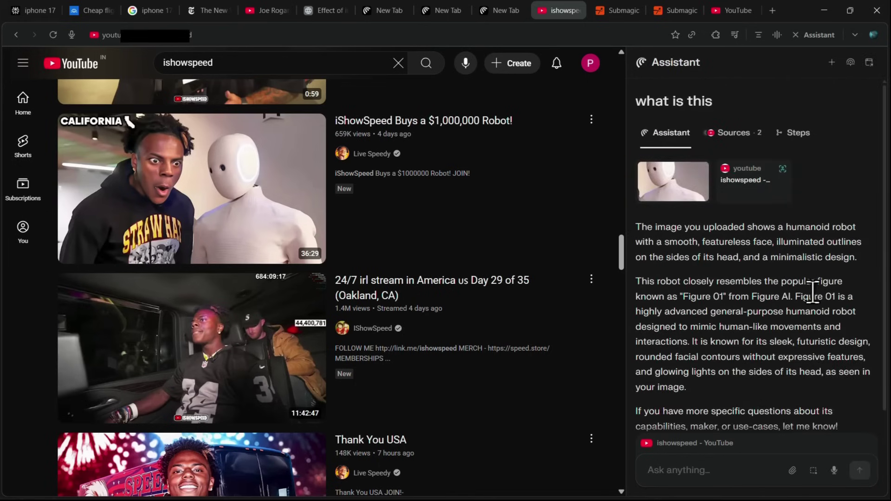
scroll(798, 267, "down", 2)
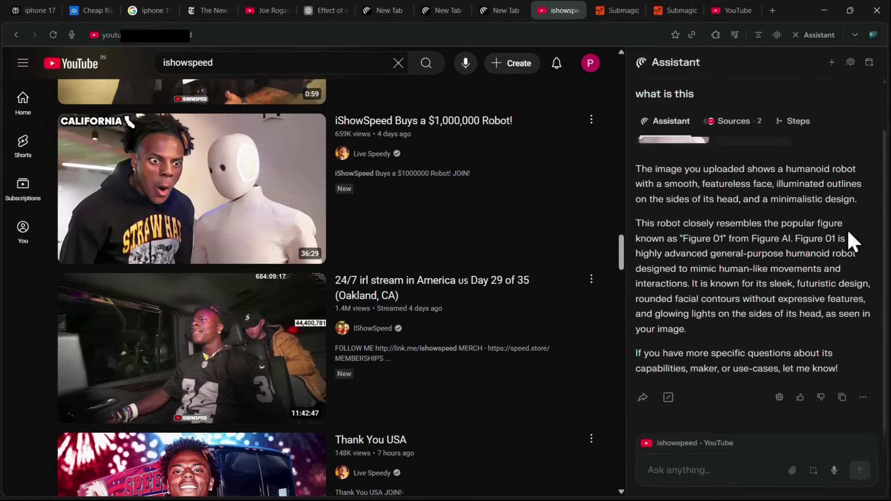
scroll(784, 260, "down", 1)
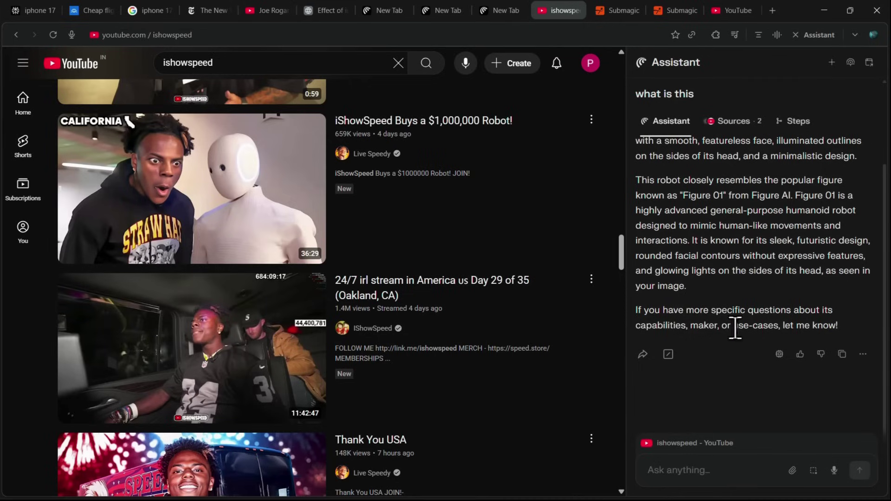
scroll(588, 185, "down", 20)
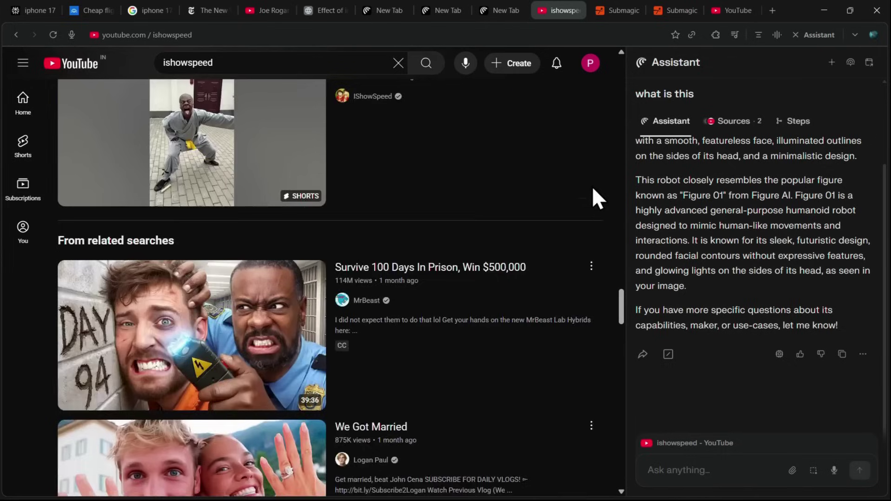
scroll(594, 197, "down", 20)
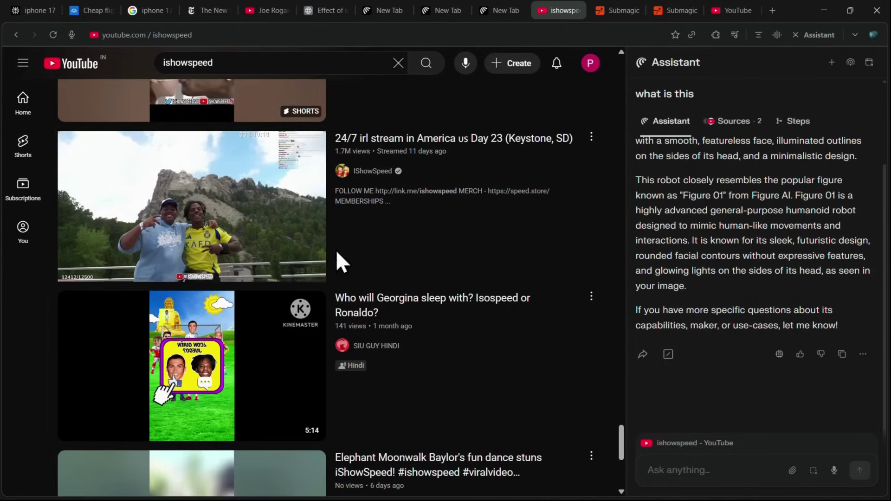
Capture the stream thumbnail and ask the Assistant 'what is this place'.
left_click(813, 470)
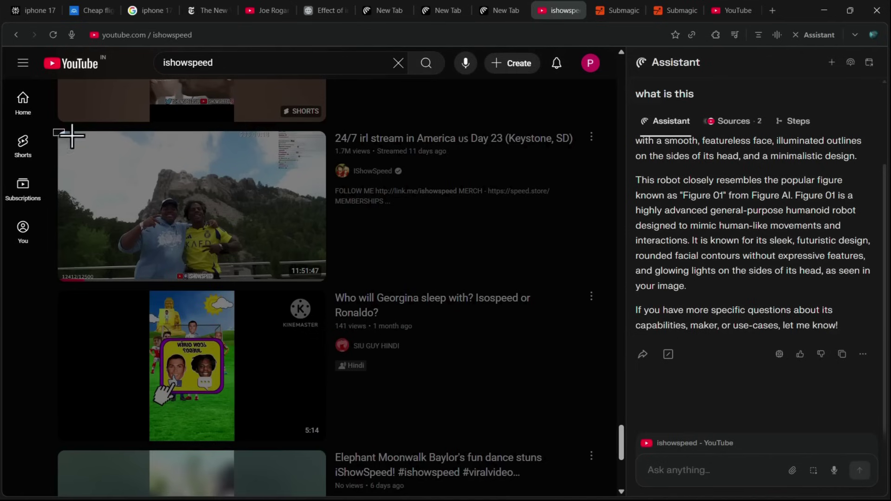
left_click_drag(72, 135, 330, 281)
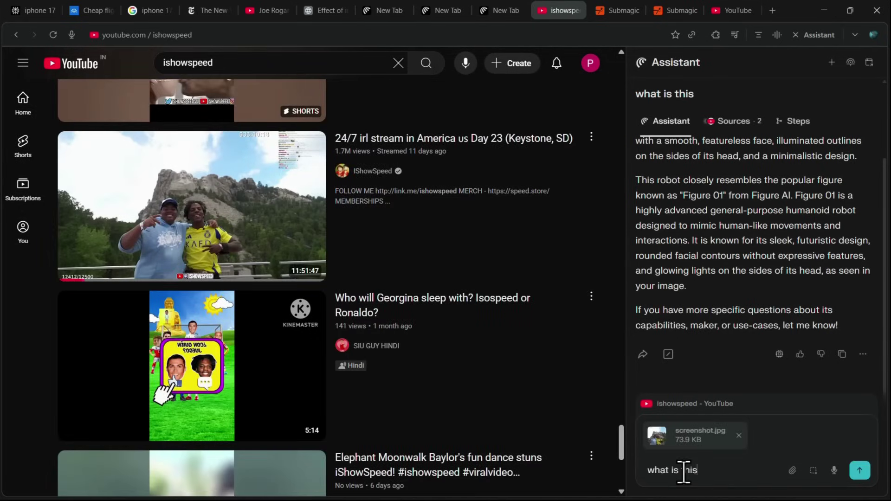
type("place")
key("Return")
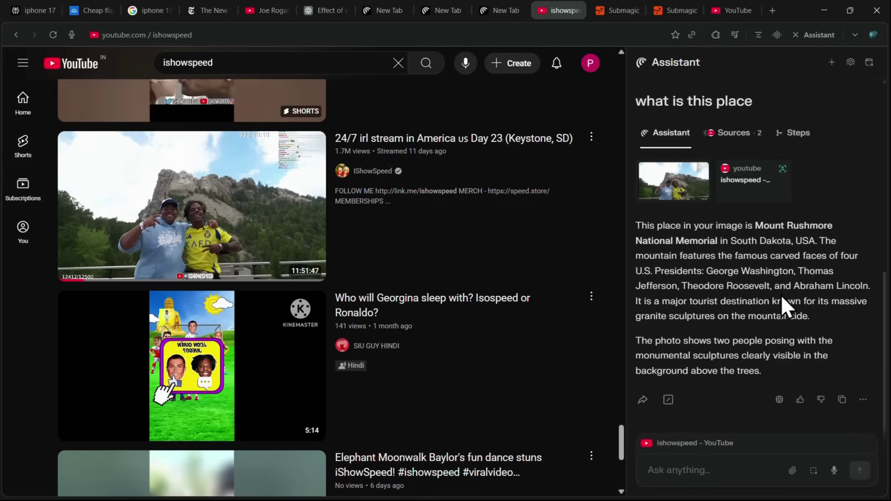
Read the Mount Rushmore National Memorial answer, then switch to the Submagic dashboard.
triple_click(843, 299)
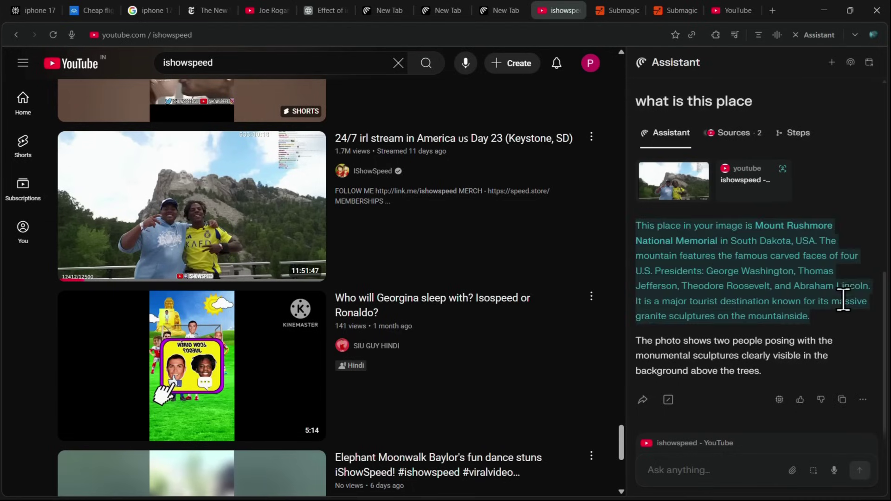
left_click(690, 284)
triple_click(690, 284)
left_click(692, 287)
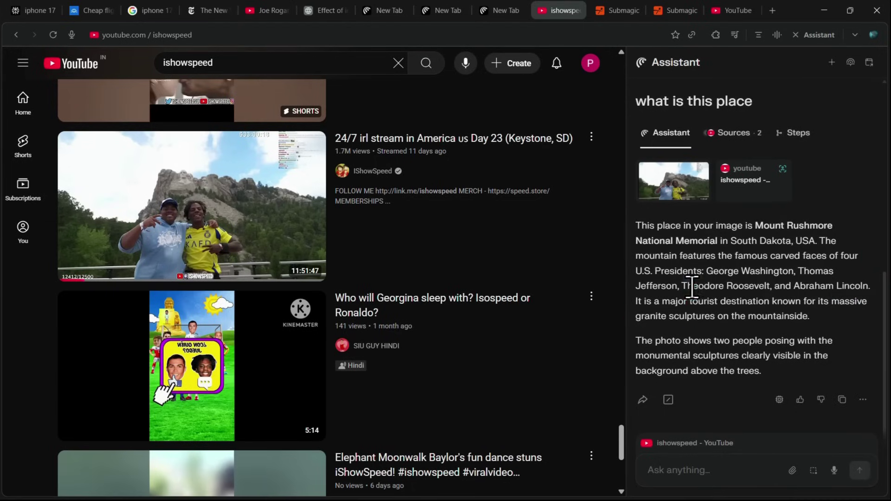
scroll(541, 199, "down", 1)
left_click(682, 10)
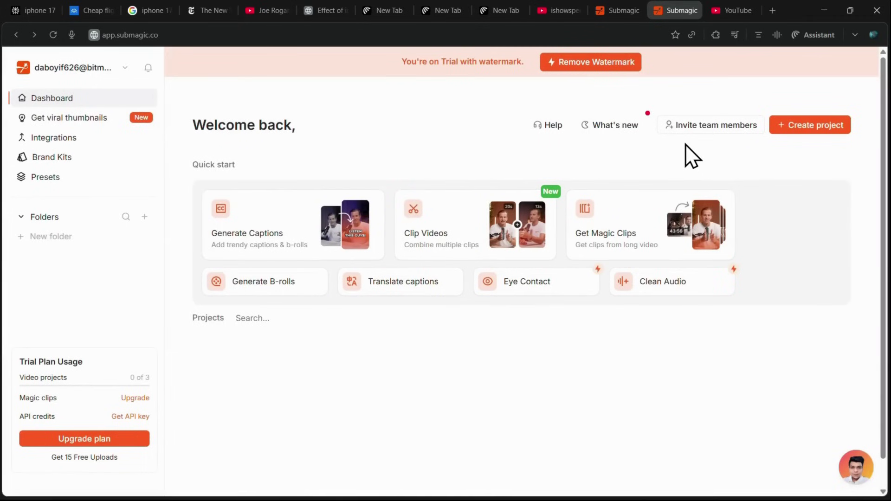
From Submagic's Remove Watermark pricing, select the Pro plan to reach checkout.
left_click(584, 66)
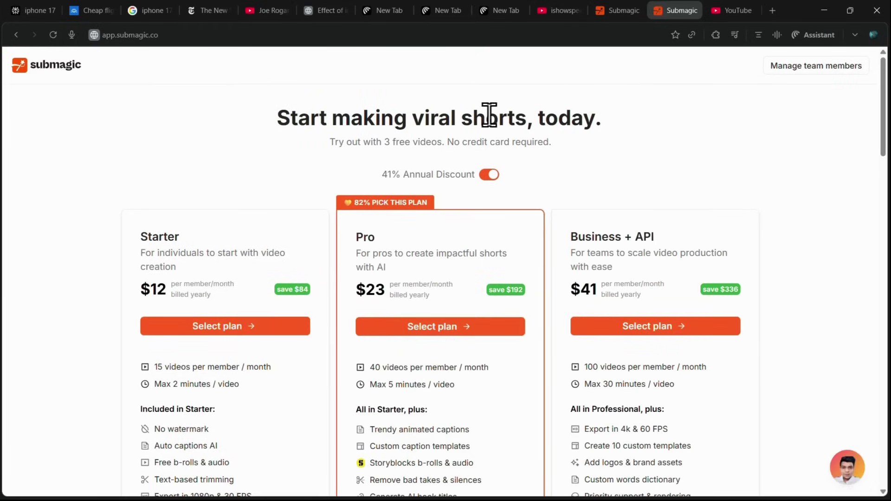
scroll(587, 132, "down", 2)
scroll(510, 153, "up", 1)
left_click(440, 268)
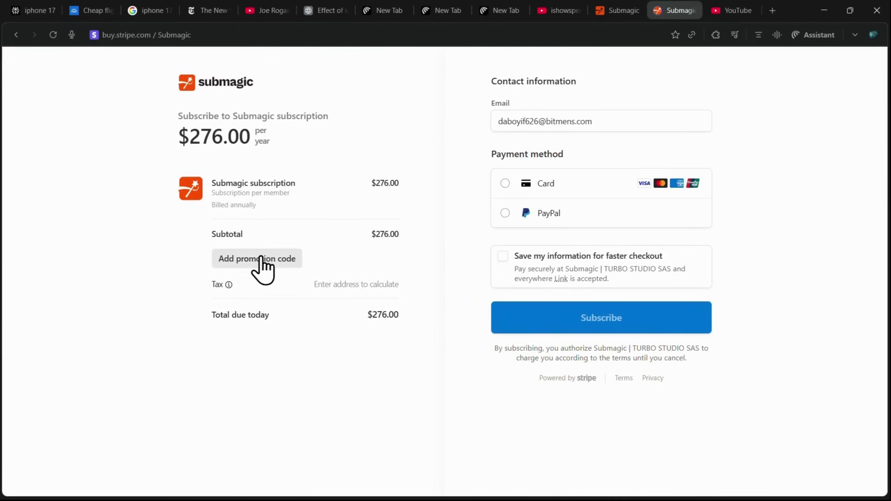
In a new Assistant thread, ask 'find me discount and apply it' to apply RAMBO50 ($248.40).
left_click(808, 41)
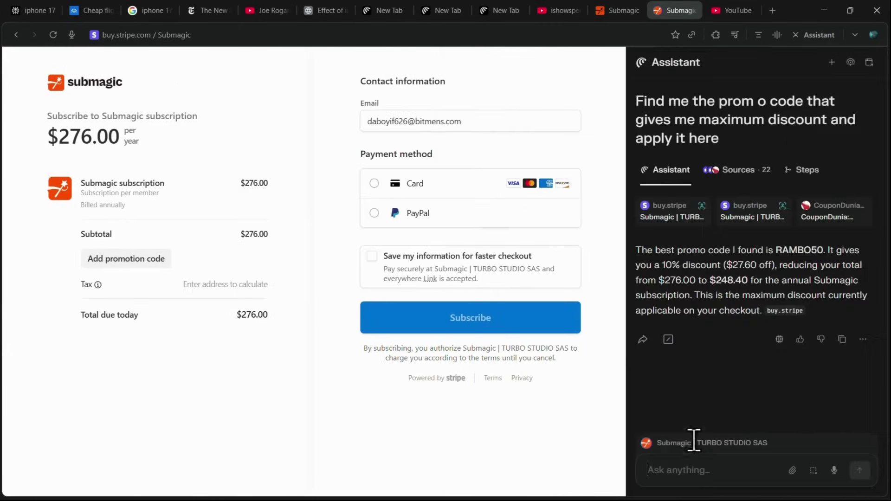
left_click(832, 63)
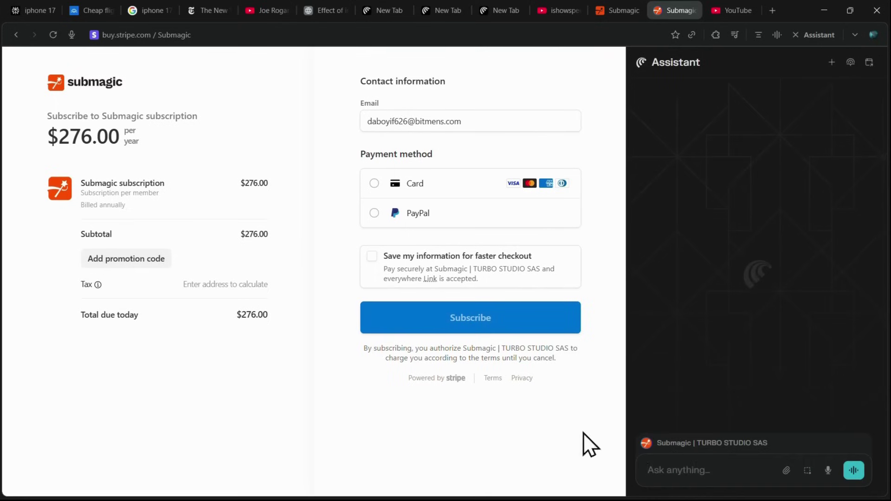
type("find me dis")
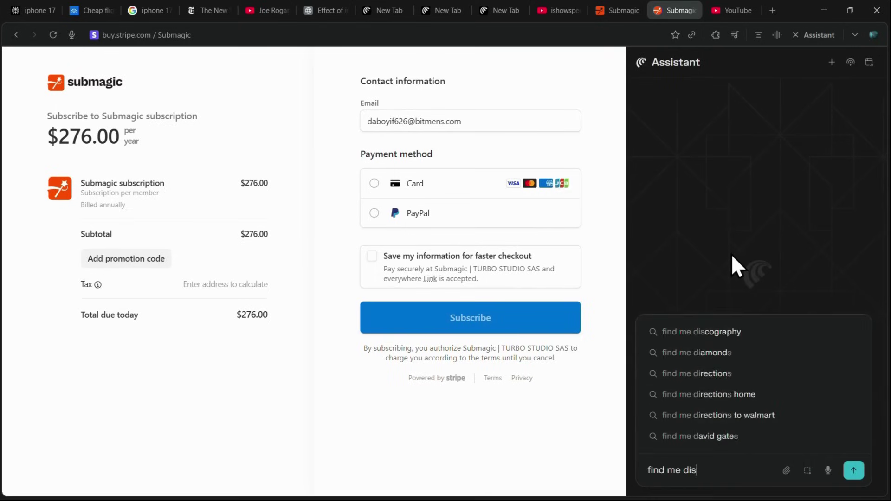
type("count and apply it")
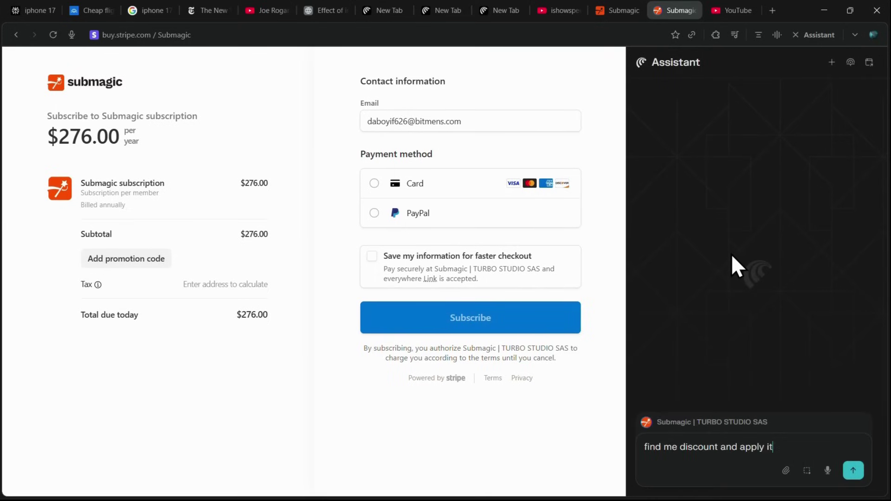
key("Return")
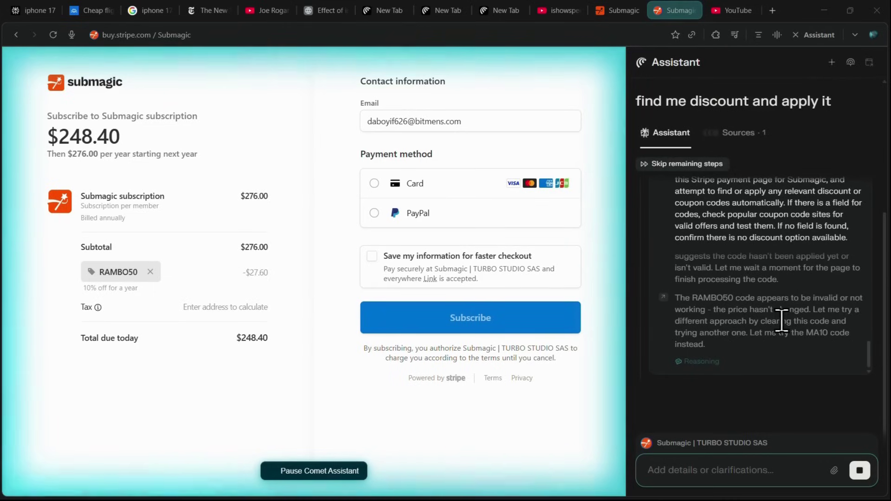
left_click(299, 472)
left_click(162, 275)
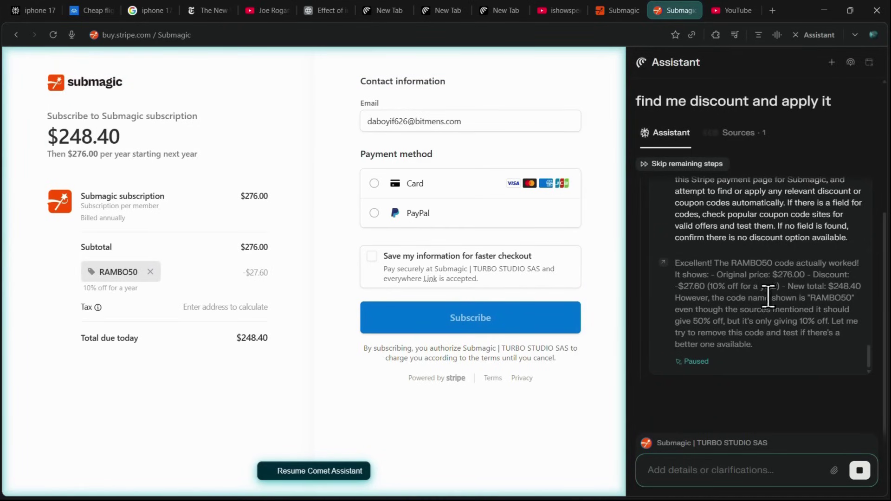
scroll(742, 301, "up", 5)
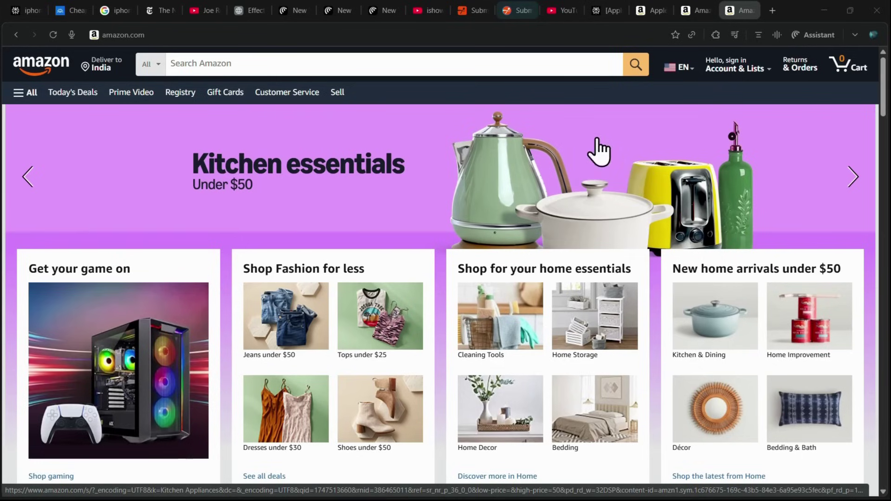
Ask the Assistant 'samsung galaxy s25 ultra add it to my cart', adding the 512GB Titanium Black at $1,299.00.
left_click(813, 36)
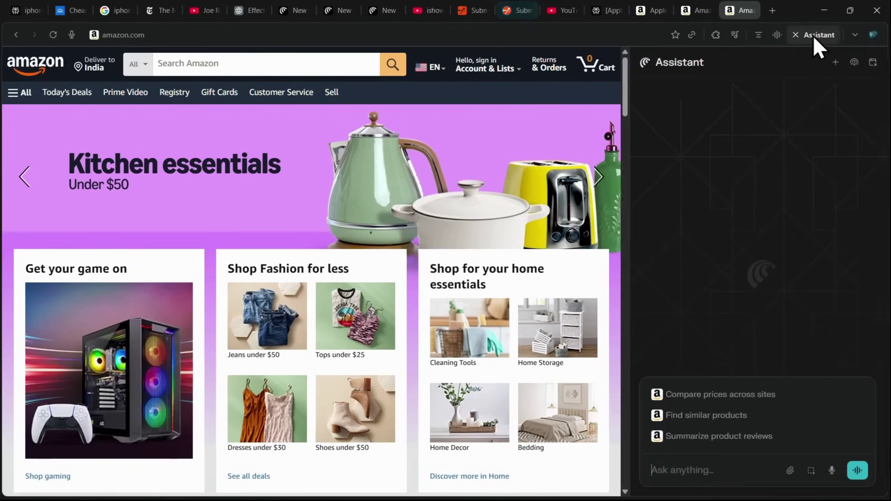
type("samsung galaxt")
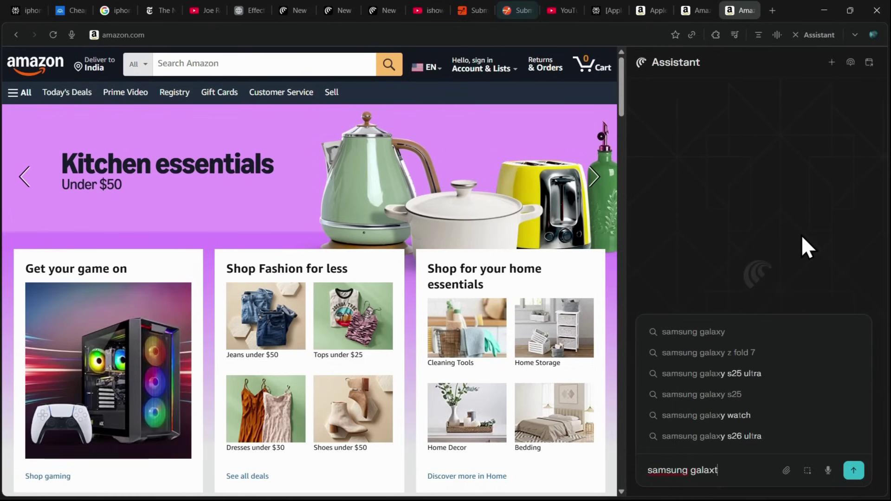
key("BackSpace")
type("y s25 ultra add ")
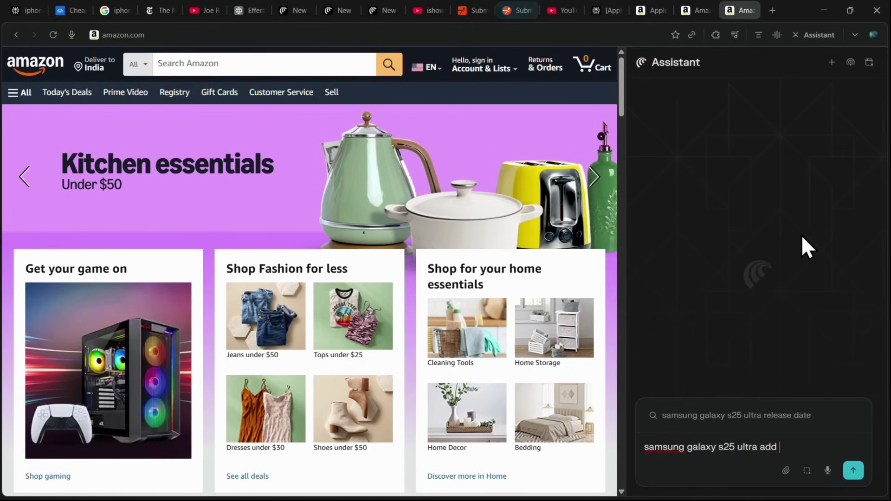
type("it to my cart")
key("Return")
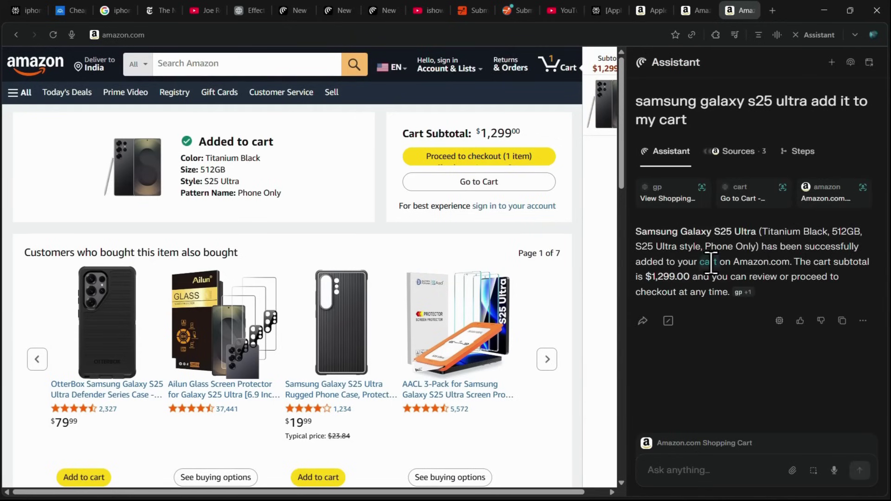
triple_click(711, 263)
left_click(711, 262)
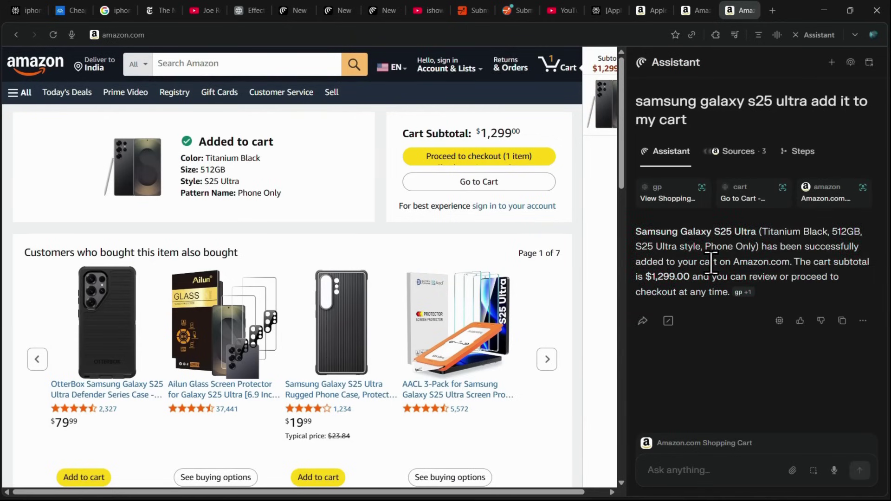
left_click(796, 43)
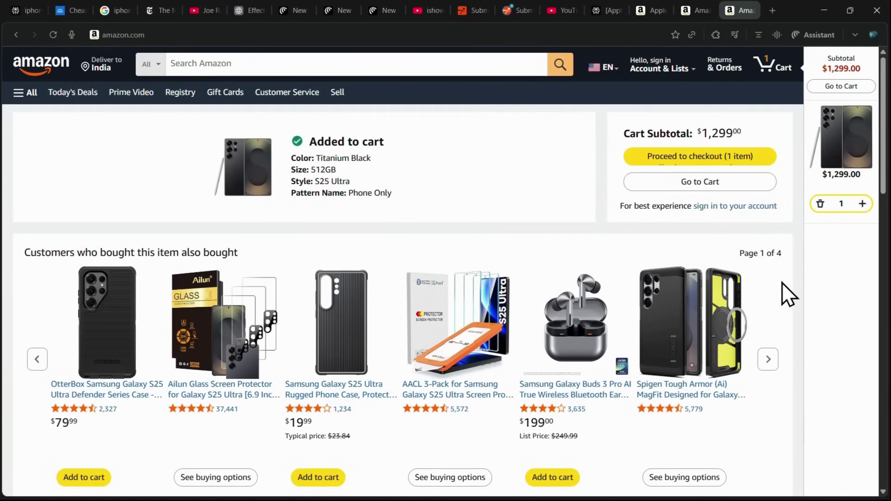
Look over the Samsung Galaxy S25 Ultra and Apple iPhone 15 product pages.
left_click(801, 37)
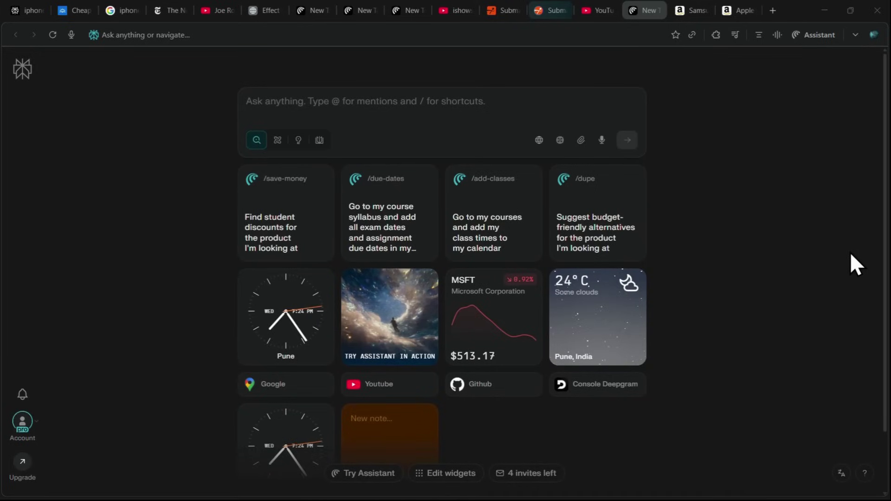
left_click(686, 13)
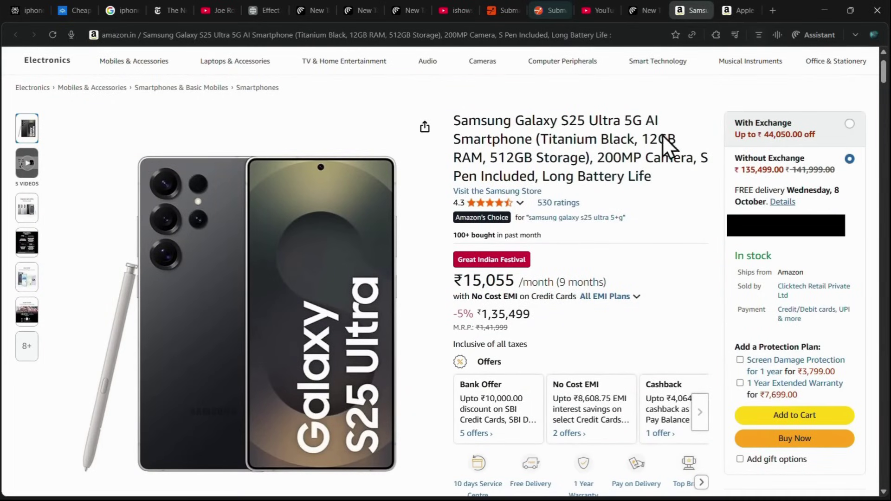
triple_click(564, 160)
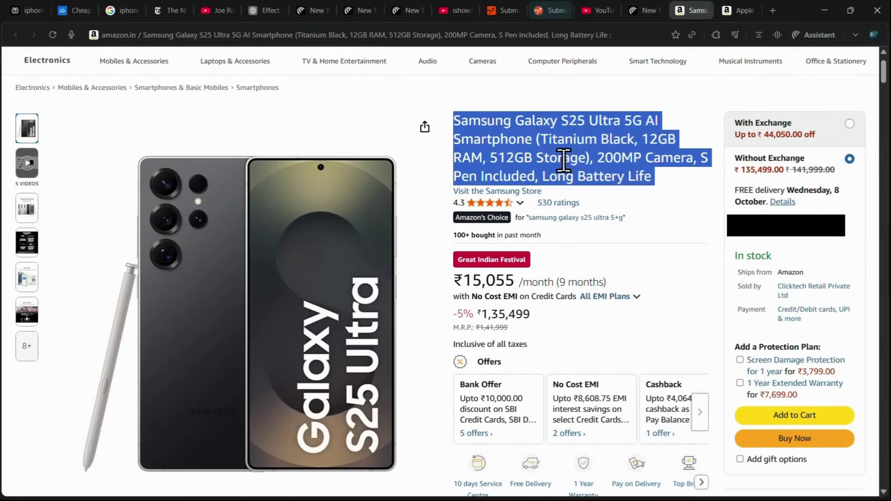
left_click(620, 154)
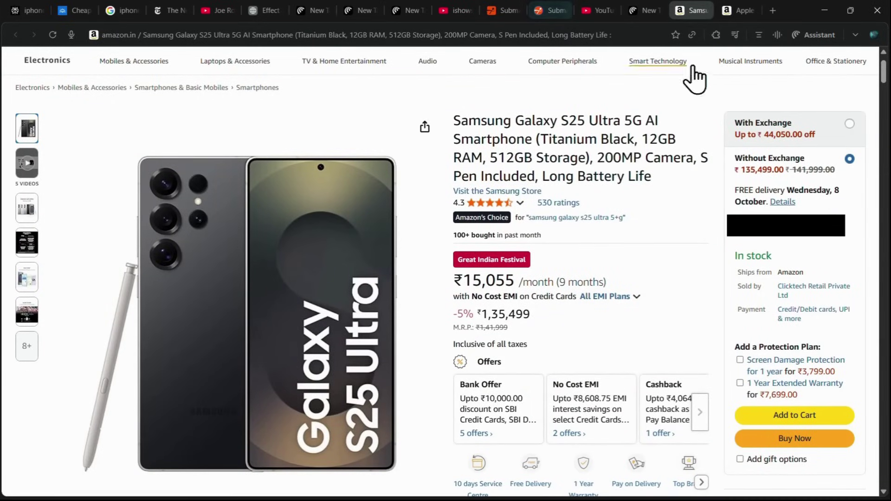
left_click(738, 9)
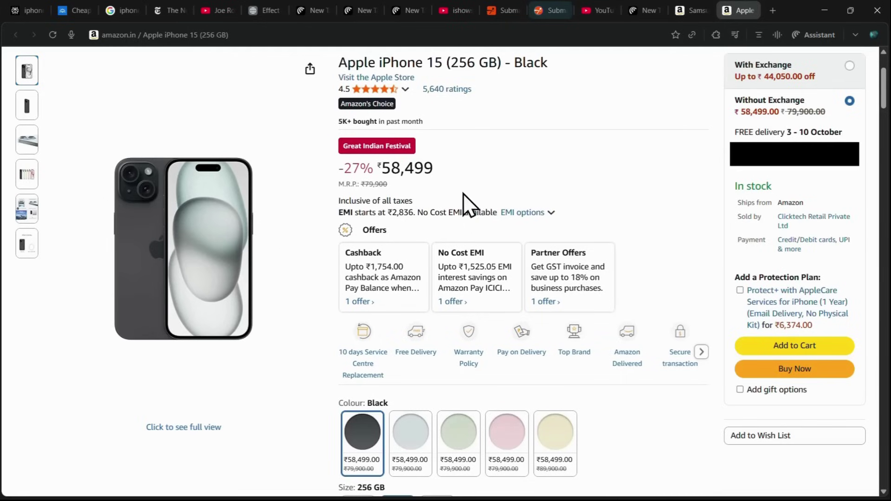
triple_click(459, 61)
left_click(551, 193)
On a new tab, @-mention both phone tabs and ask 'compare these 2 products'.
left_click(648, 11)
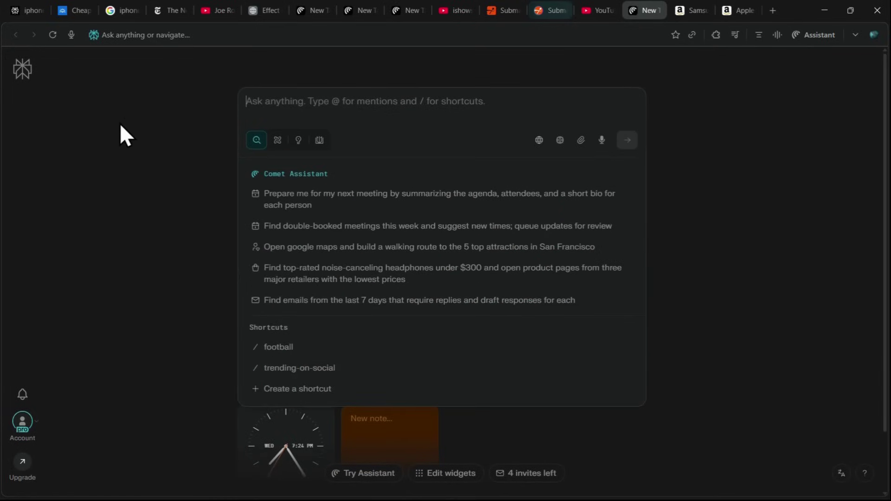
type("@")
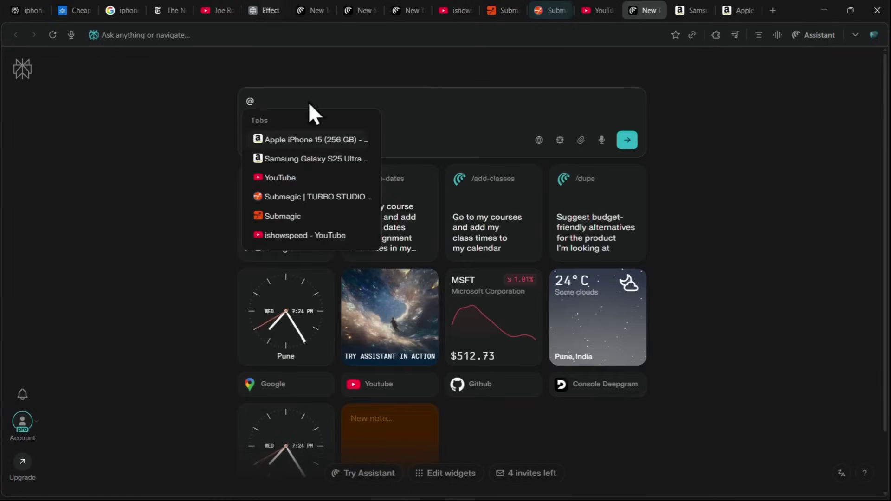
left_click(324, 143)
type("@")
key("Down")
key("Return")
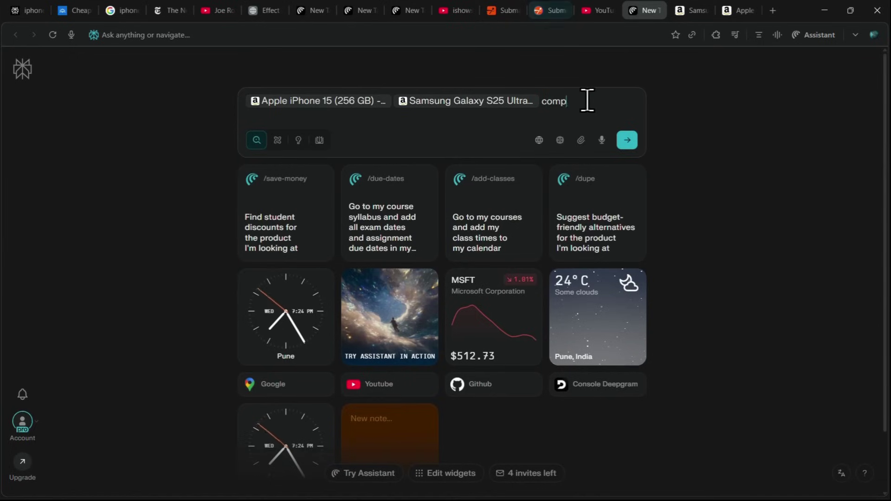
type("compare these 2 products")
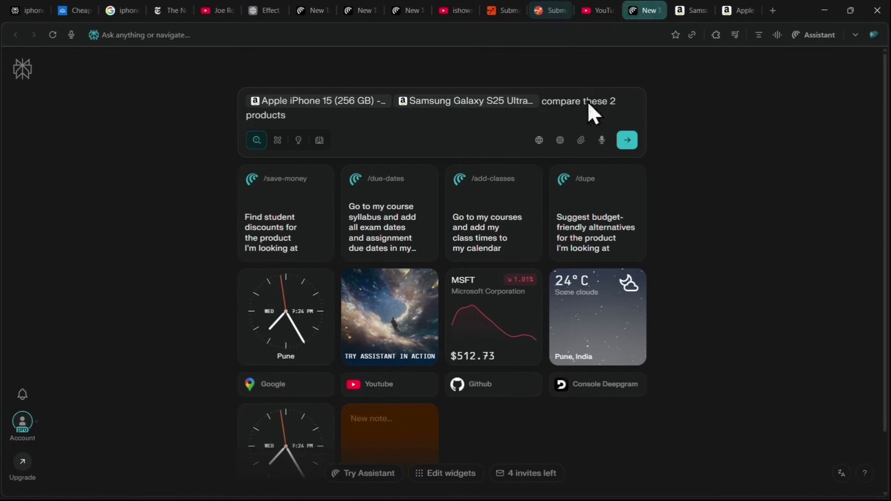
left_click(628, 140)
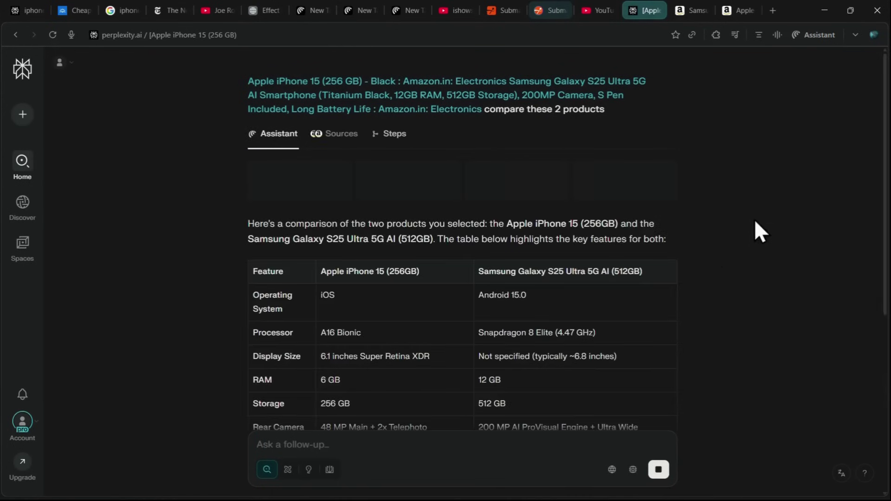
Scroll through the comparison table and Key Points, then return to the top.
scroll(390, 195, "down", 3)
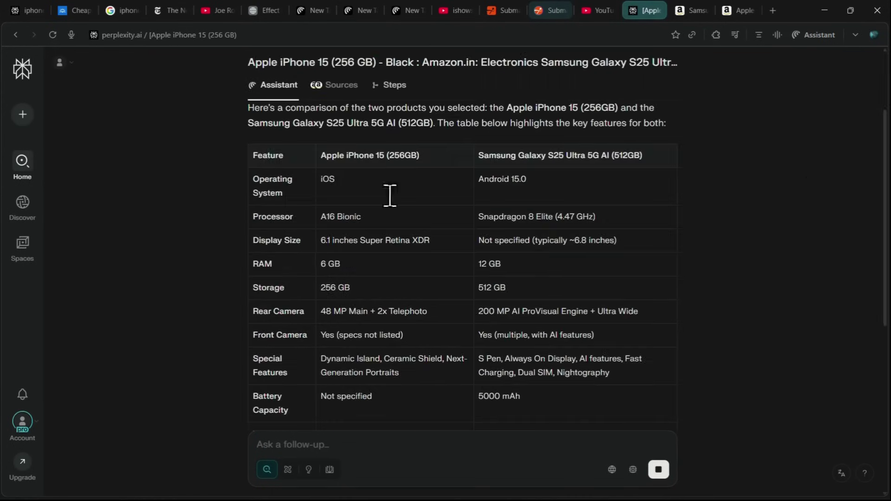
triple_click(579, 155)
scroll(215, 234, "down", 1)
scroll(402, 277, "down", 3)
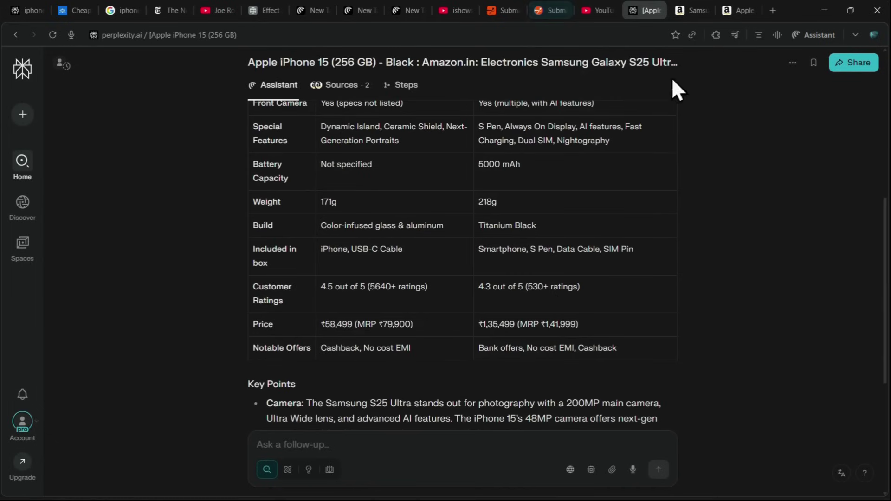
scroll(744, 191, "down", 4)
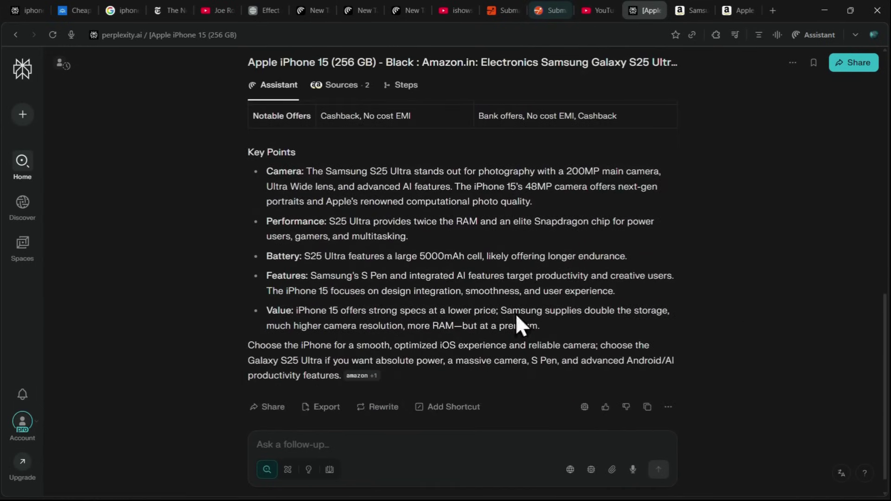
scroll(680, 268, "up", 1)
scroll(327, 247, "up", 1)
scroll(443, 227, "down", 2)
scroll(520, 228, "up", 5)
scroll(531, 219, "down", 6)
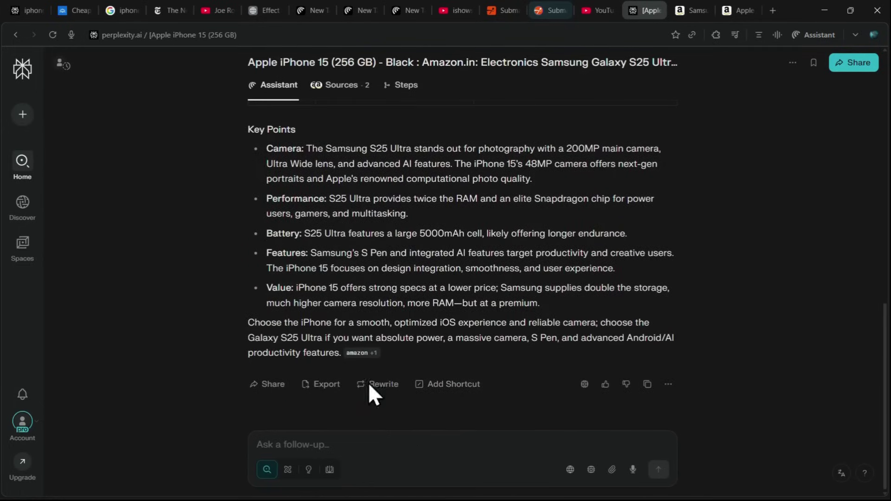
scroll(522, 284, "up", 2)
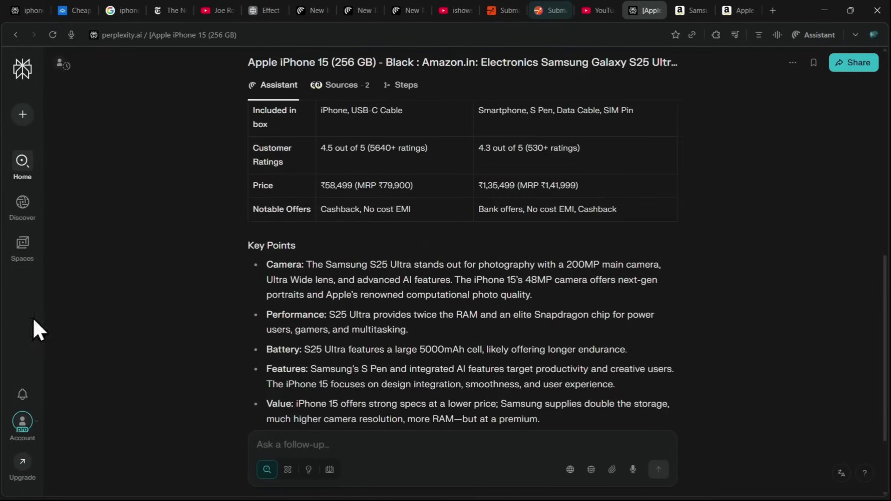
scroll(583, 223, "up", 8)
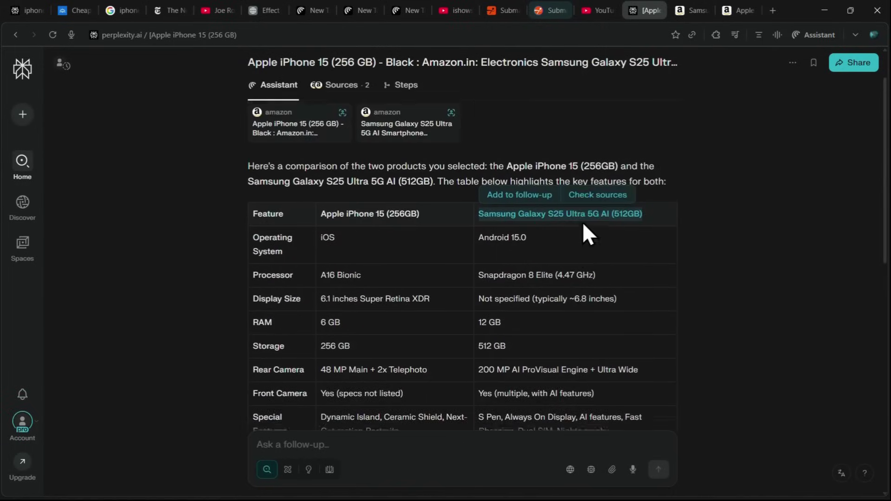
left_click(649, 200)
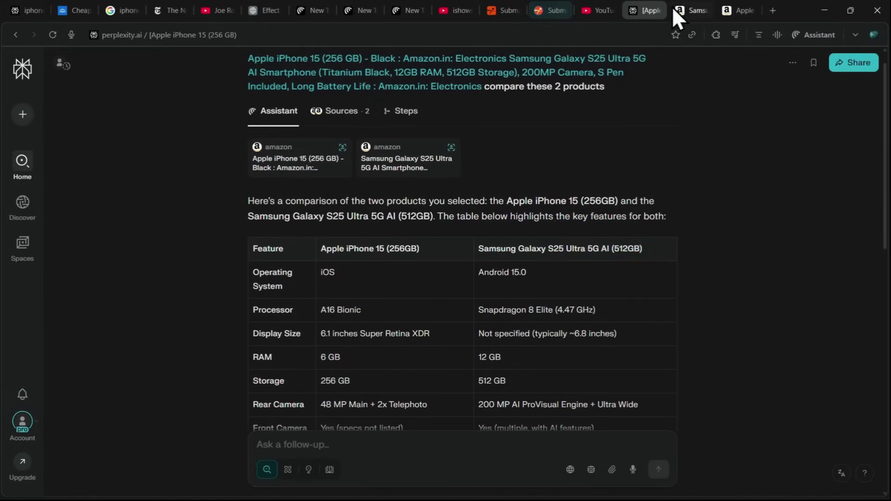
Paste and submit the one-week London-to-Maldives flight prompt, then watch the agent on Skyscanner.
left_click(686, 10)
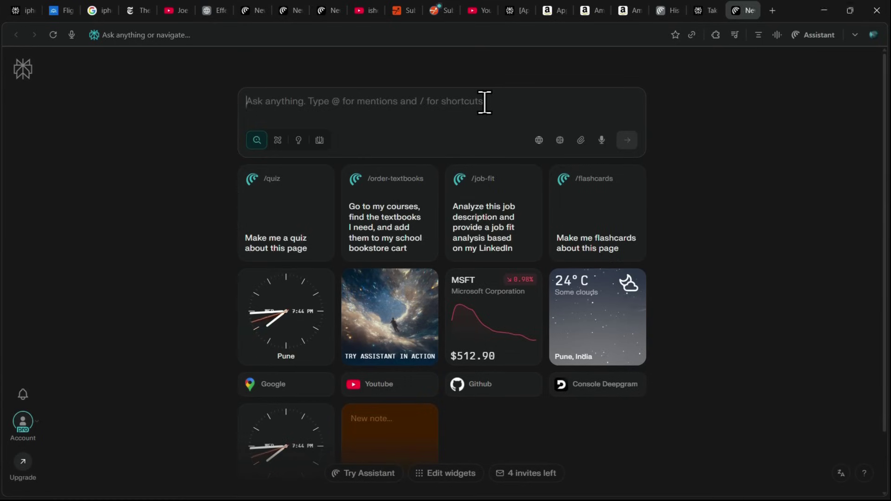
right_click(485, 103)
left_click(521, 250)
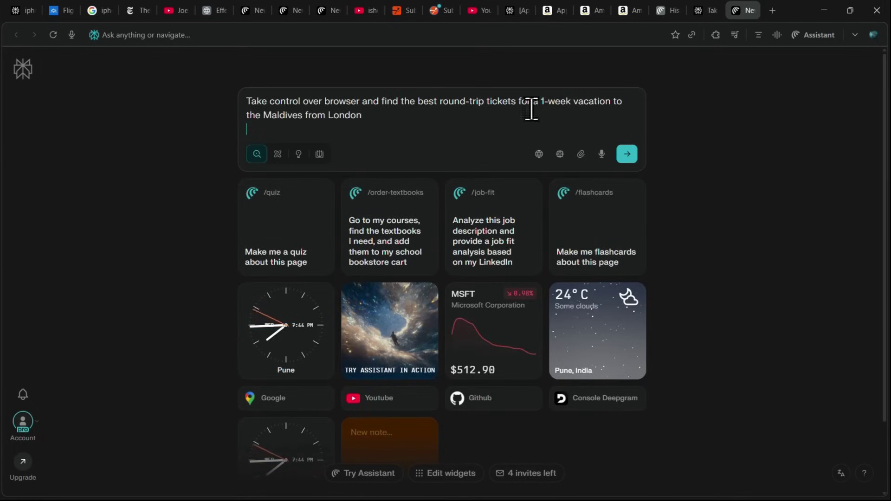
left_click(622, 151)
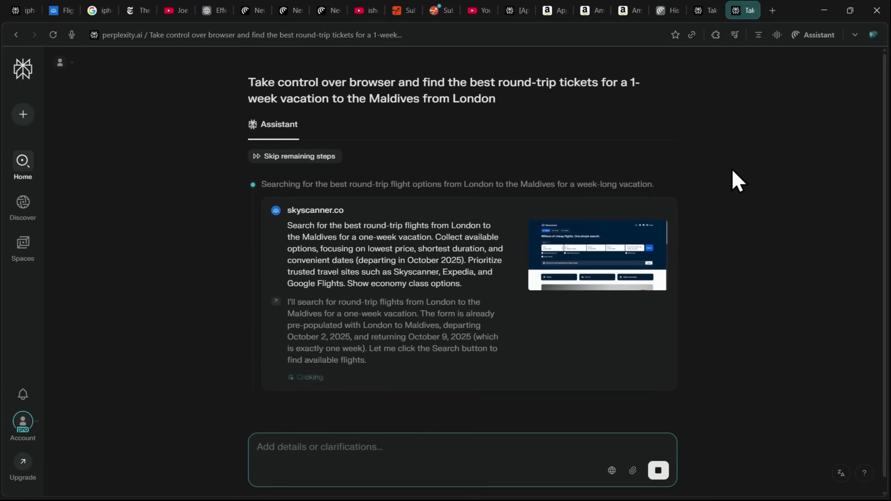
left_click(585, 238)
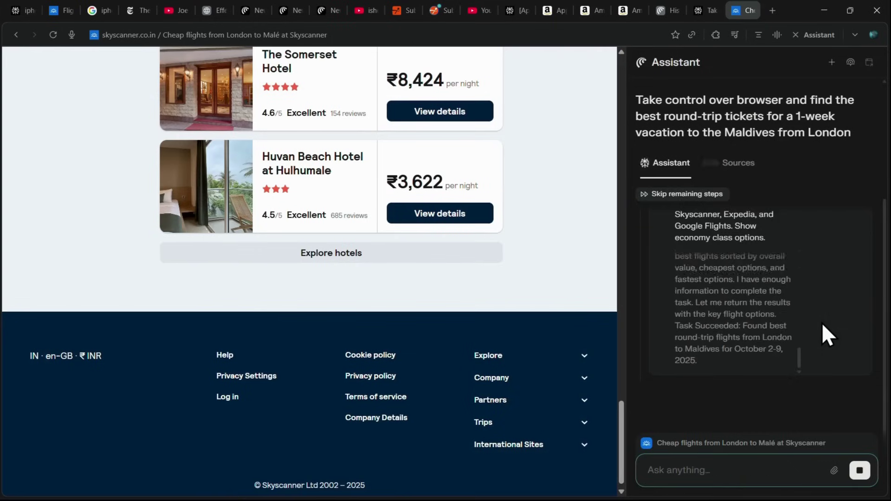
Scroll through the Maldives flight table and recommendations, with Gulf Air cheapest at ₹88,051.
scroll(528, 253, "up", 9)
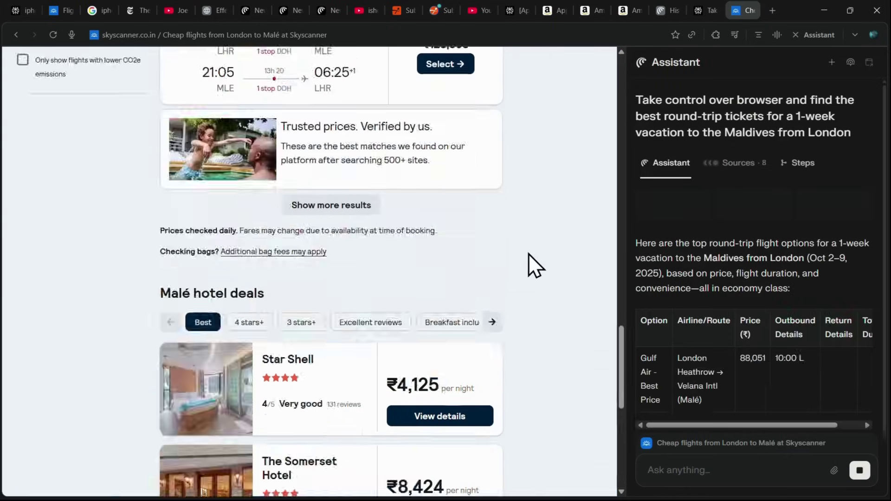
scroll(528, 253, "up", 10)
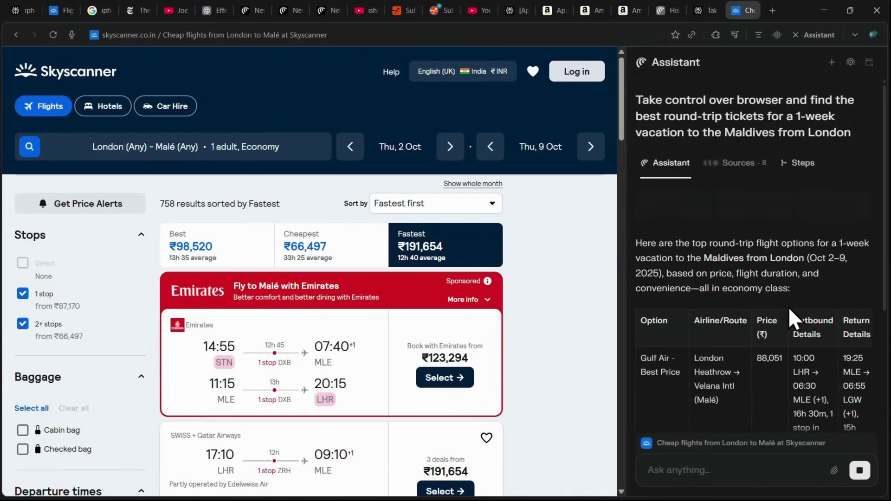
scroll(788, 308, "down", 3)
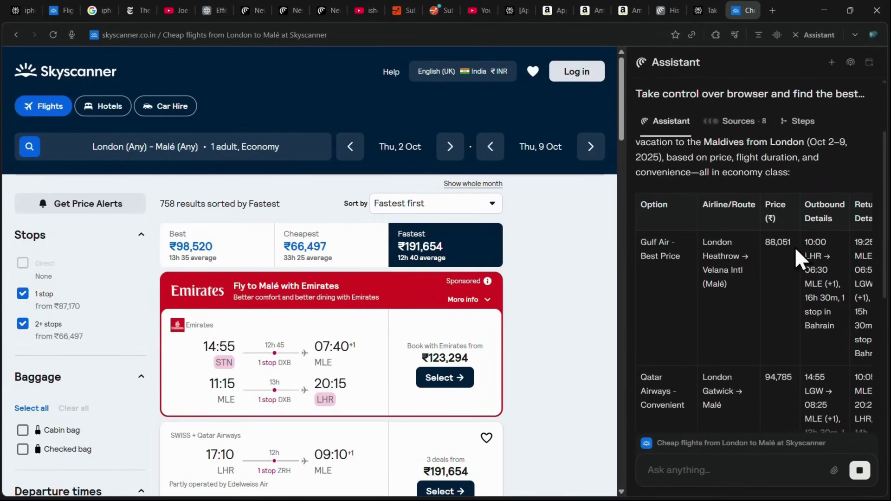
scroll(808, 371, "down", 15)
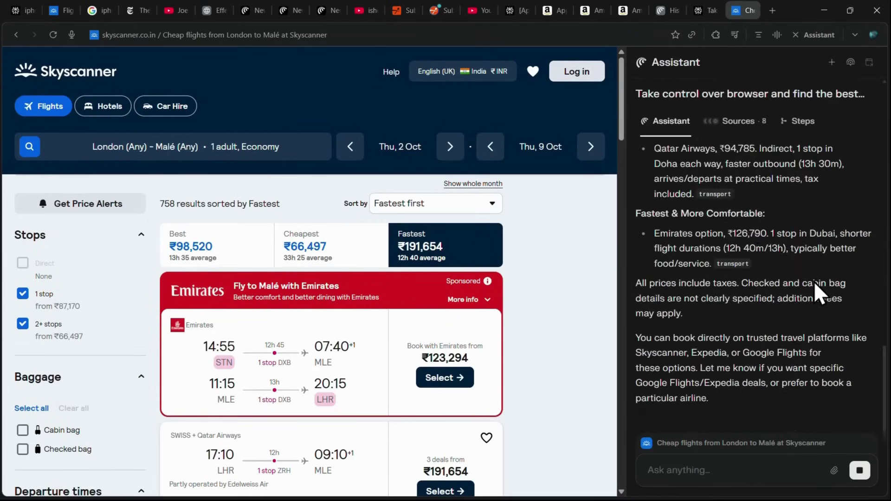
scroll(727, 344, "up", 7)
scroll(811, 324, "right", 2)
scroll(779, 308, "down", 3)
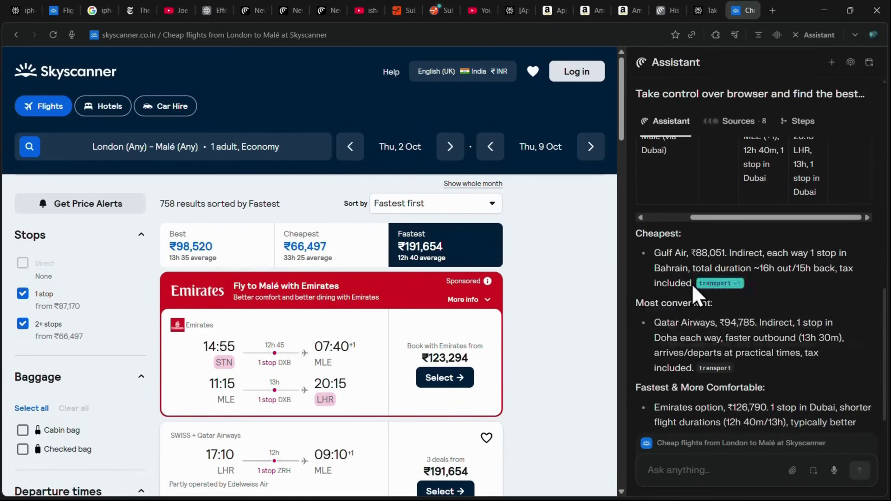
scroll(703, 258, "down", 5)
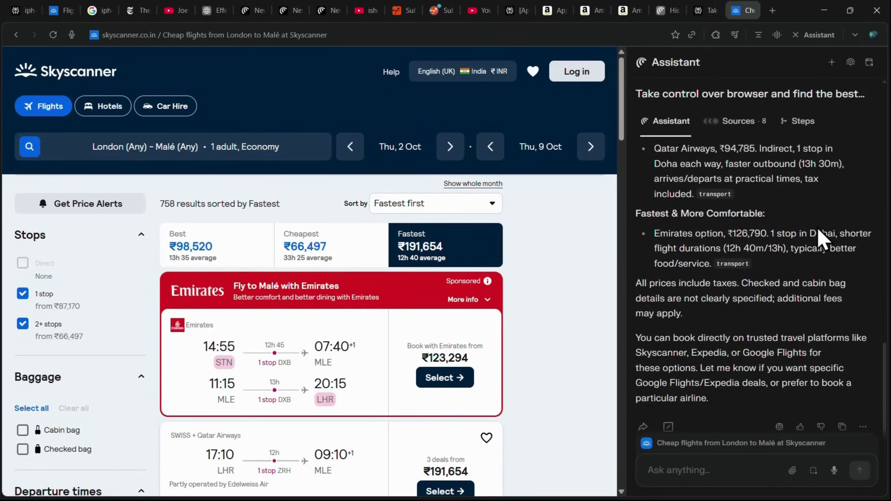
scroll(770, 278, "down", 1)
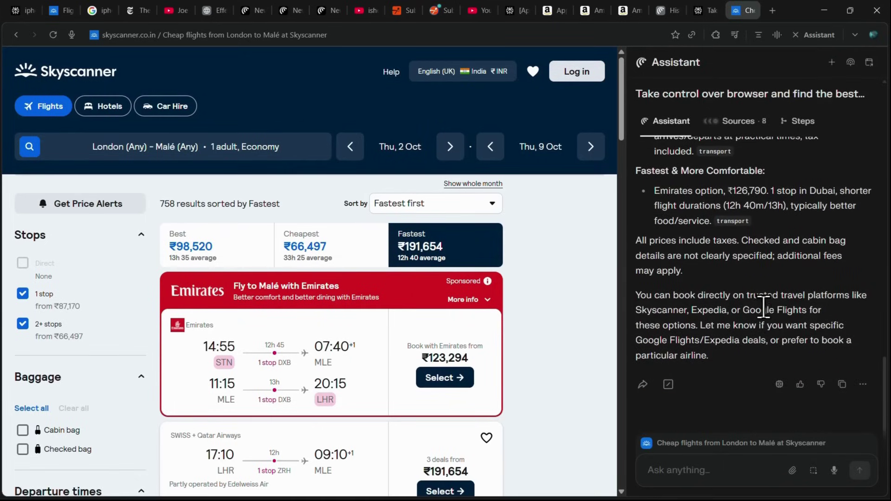
scroll(763, 309, "up", 10)
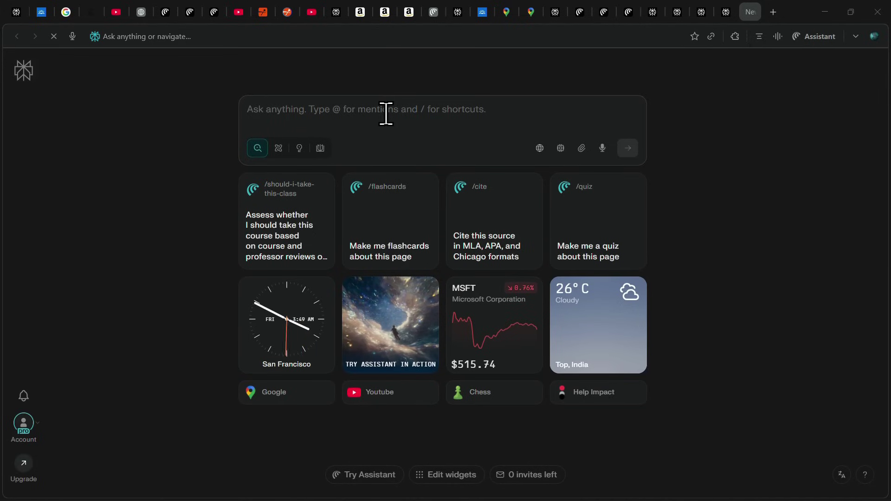
Paste and submit the Paris-to-Barcelona road-trip prompt, routed via Lyon, Avignon and Narbonne in Google Maps.
right_click(356, 117)
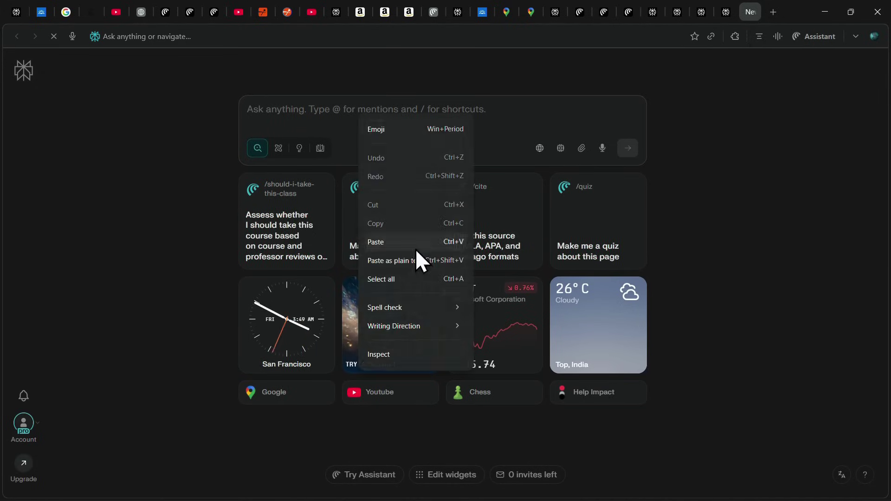
left_click(416, 249)
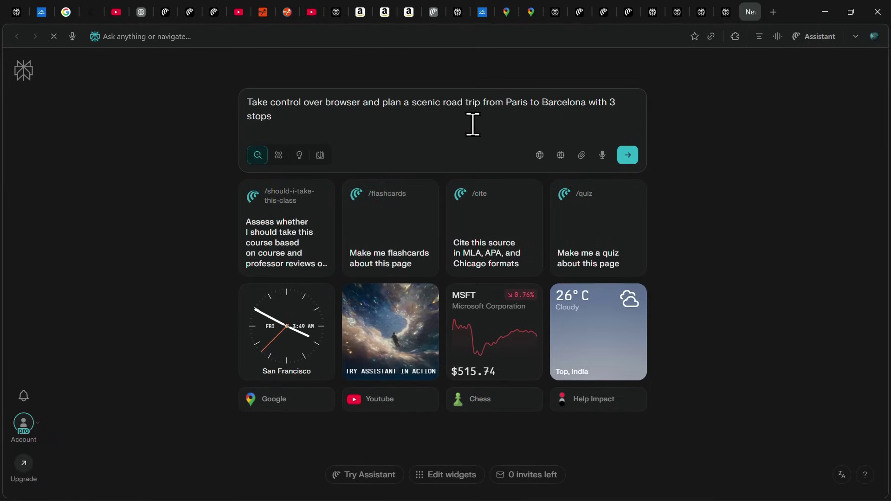
left_click(629, 156)
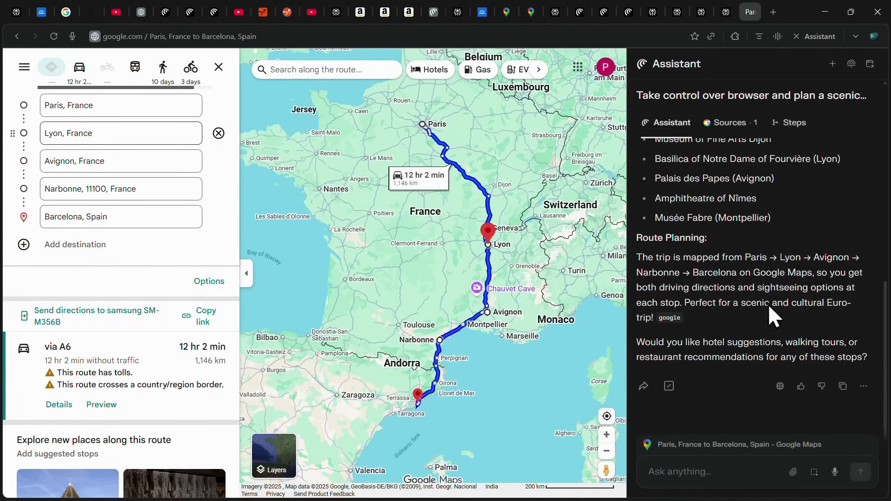
scroll(756, 302, "up", 10)
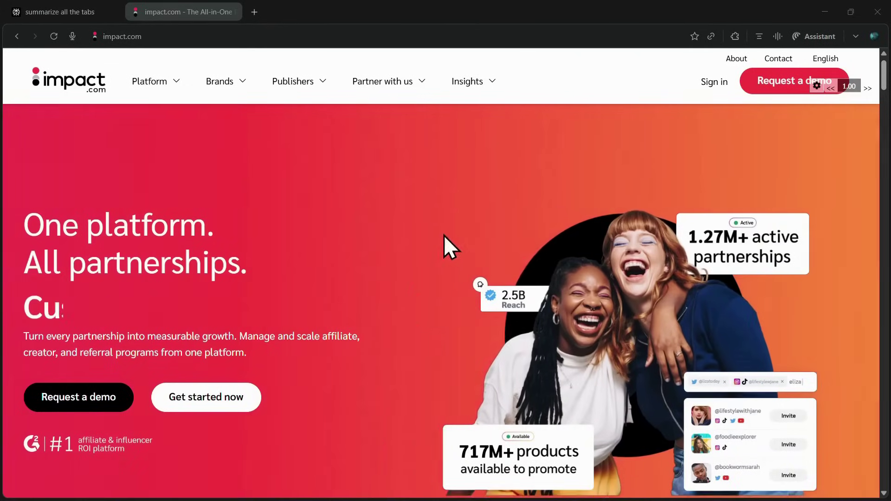
Scroll through and browse the impact.com homepage.
scroll(434, 228, "down", 4)
scroll(420, 205, "down", 10)
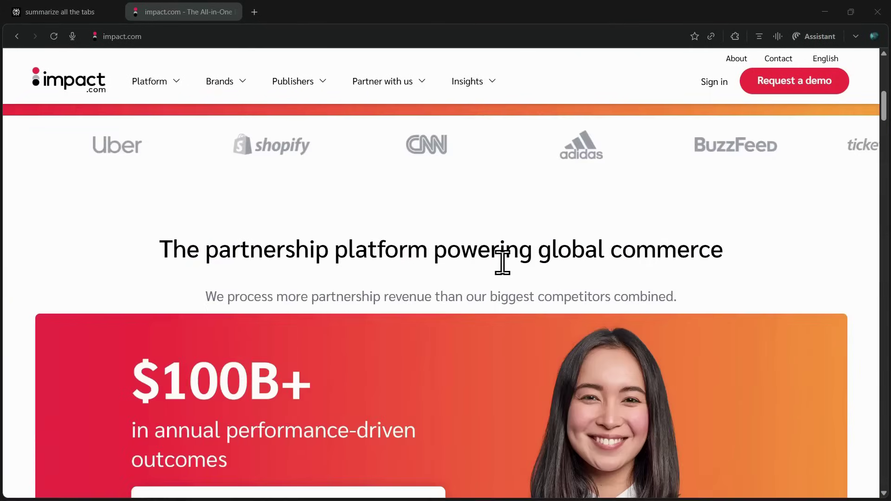
scroll(534, 230, "down", 5)
scroll(568, 223, "up", 12)
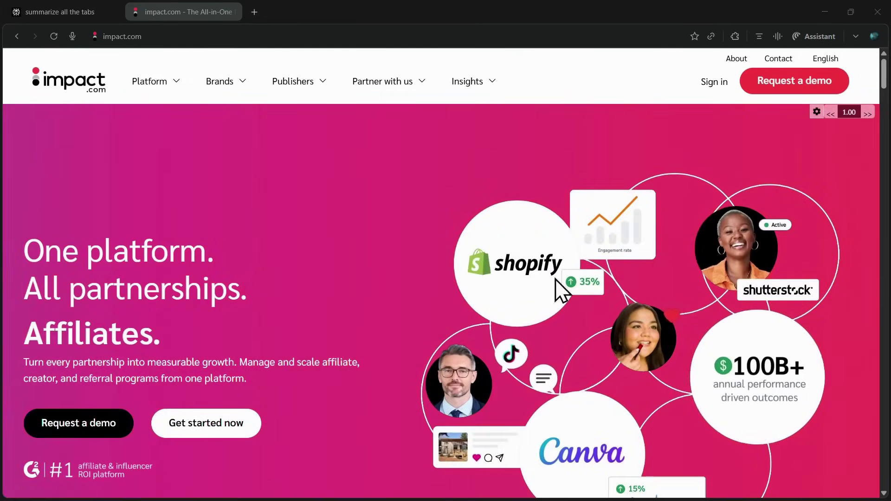
scroll(669, 162, "down", 6)
scroll(664, 182, "down", 15)
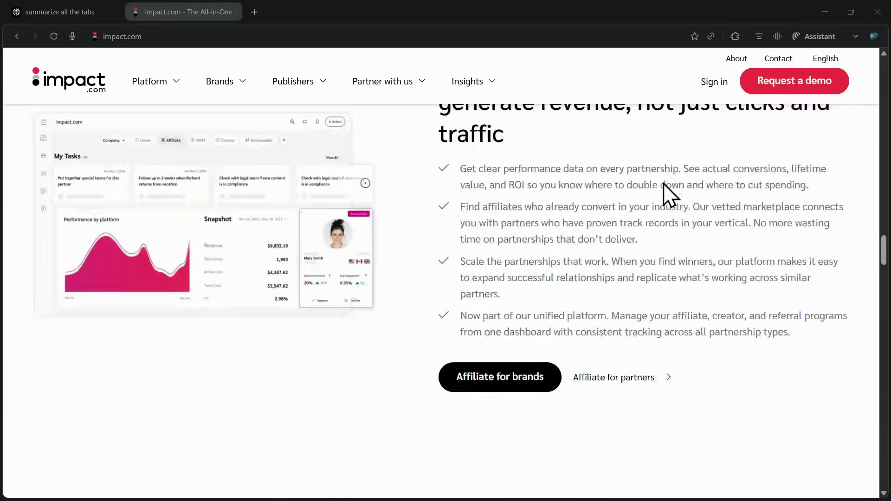
left_click_drag(663, 183, 890, 318)
scroll(601, 302, "down", 20)
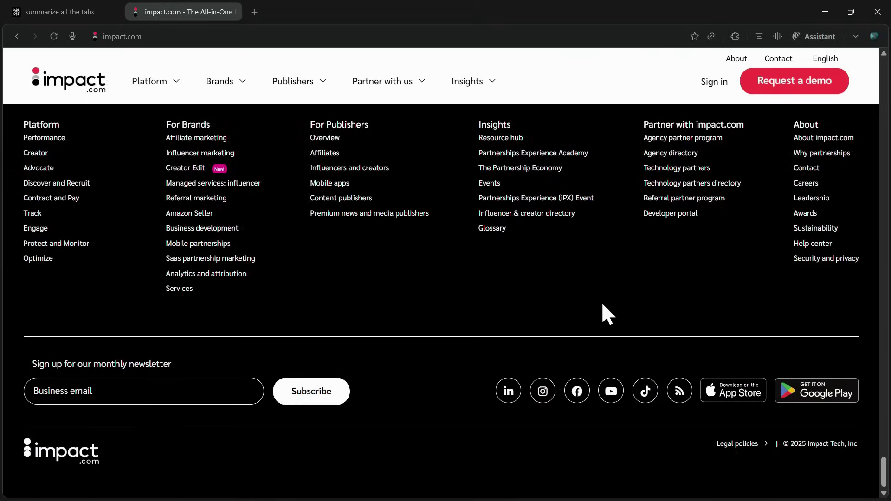
scroll(301, 345, "up", 3)
scroll(742, 195, "up", 20)
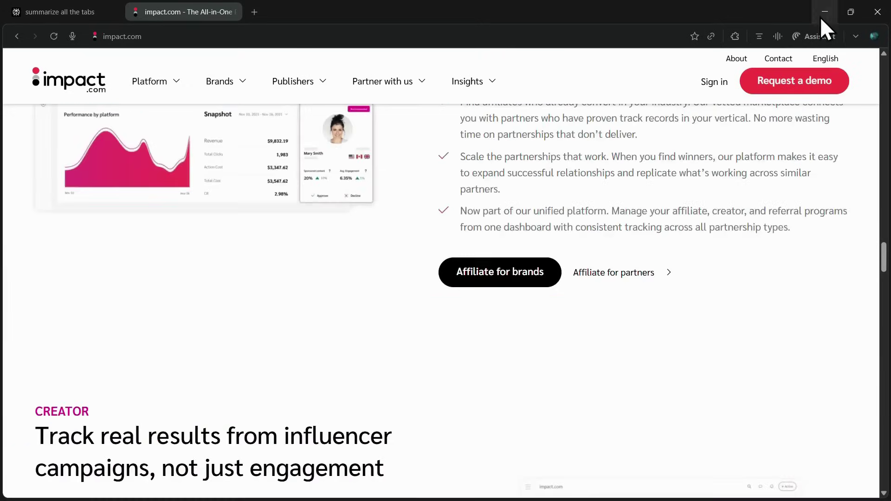
Paste the Form W-9 request into the Assistant panel, append 'here', and send it.
left_click(814, 36)
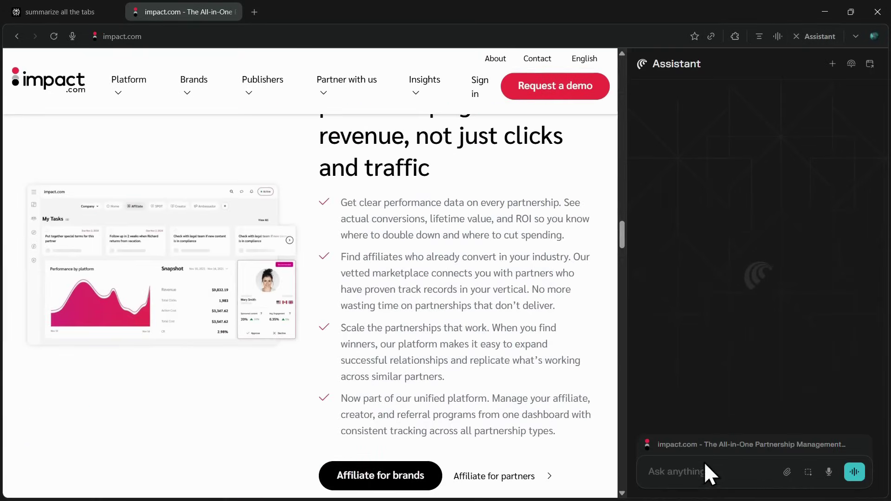
right_click(687, 441)
left_click(724, 347)
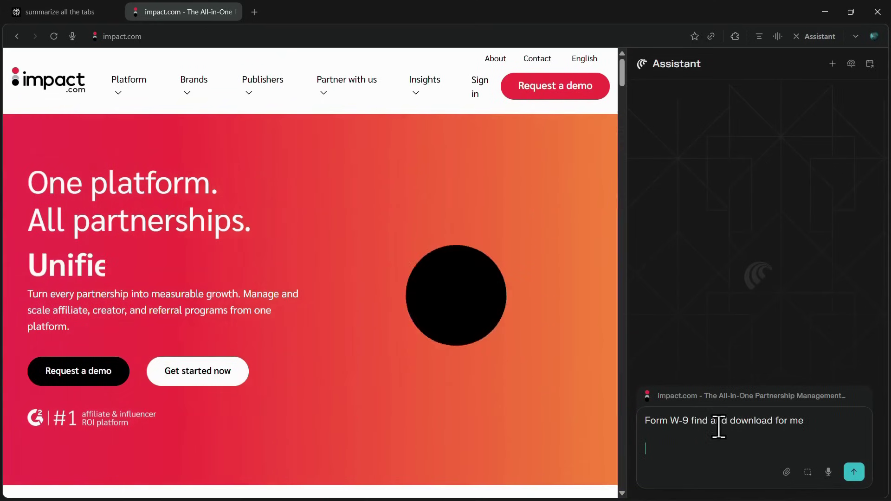
left_click(815, 423)
type("here")
left_click(853, 472)
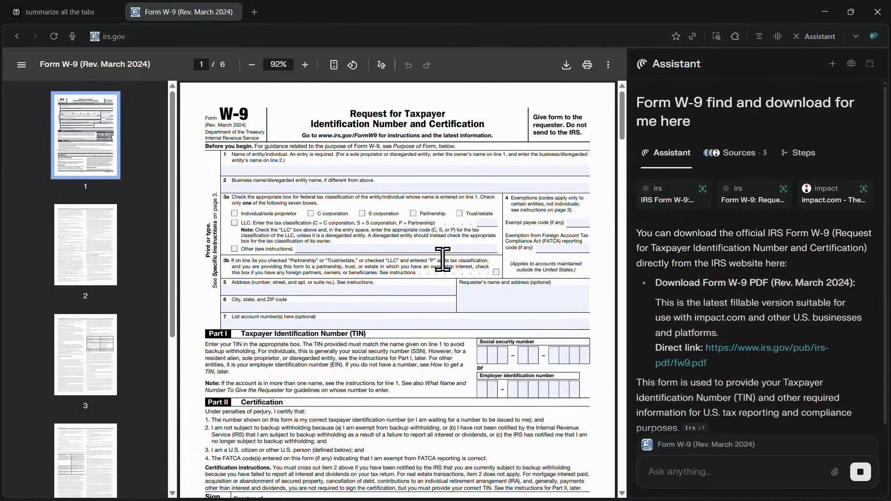
Scroll past the W-9 result and open a fresh new tab with Ctrl+T.
scroll(233, 116, "down", 15)
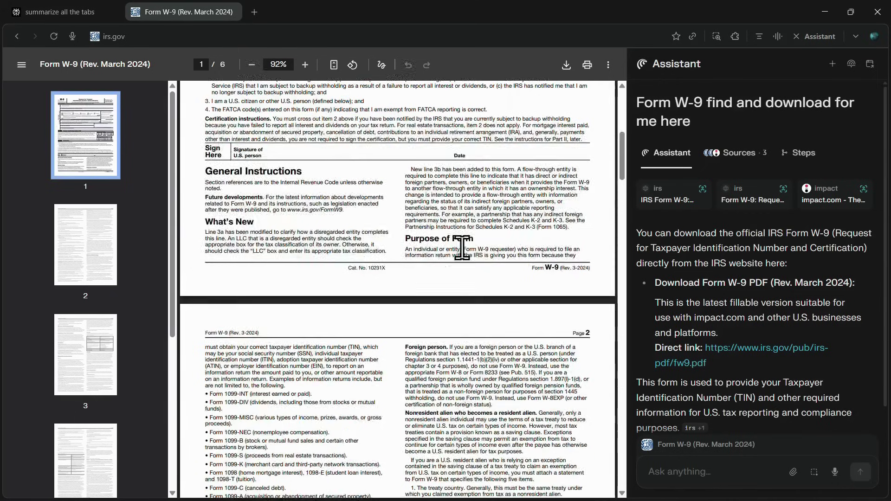
scroll(735, 279, "down", 1)
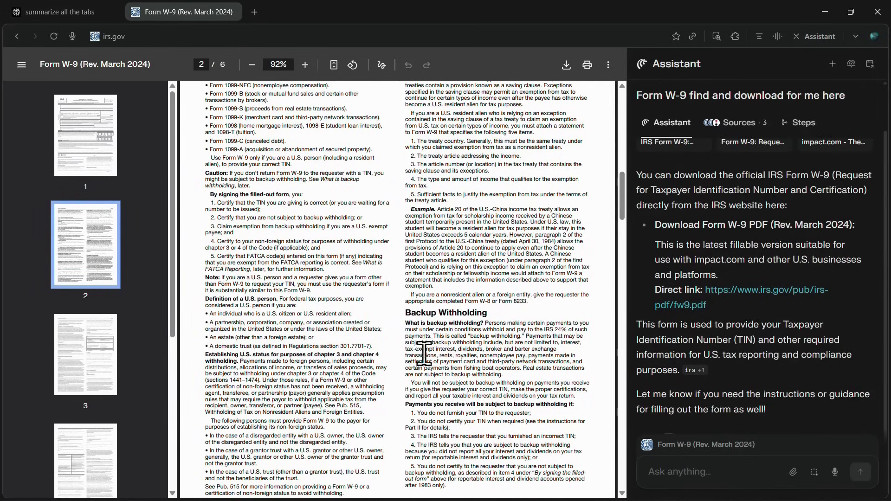
scroll(751, 324, "down", 1)
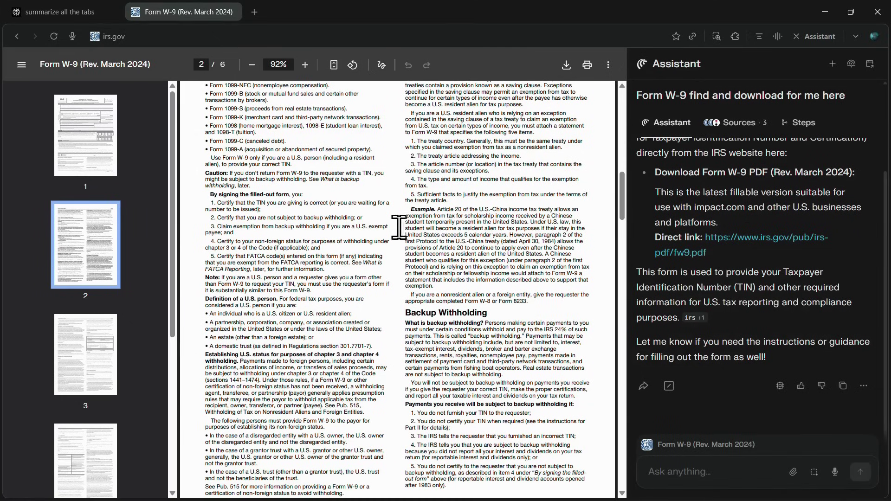
key("ctrl+t")
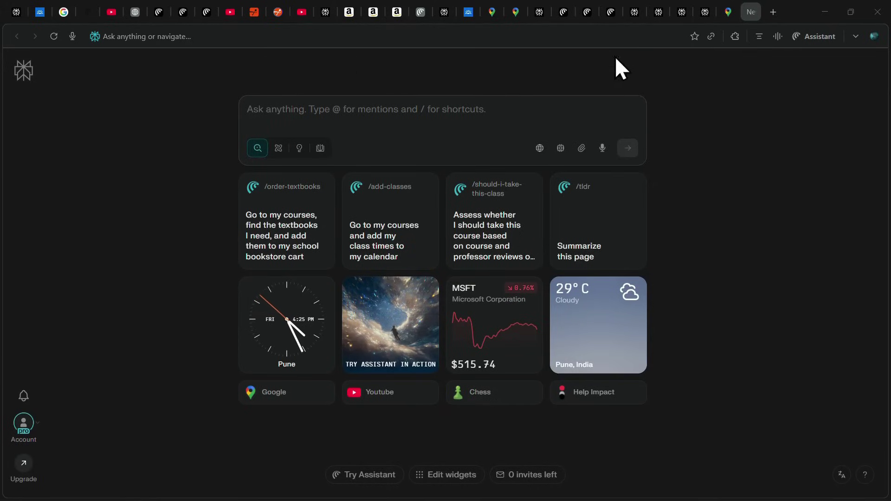
Ask the assistant to 'summarize all the tabs'.
left_click(392, 113)
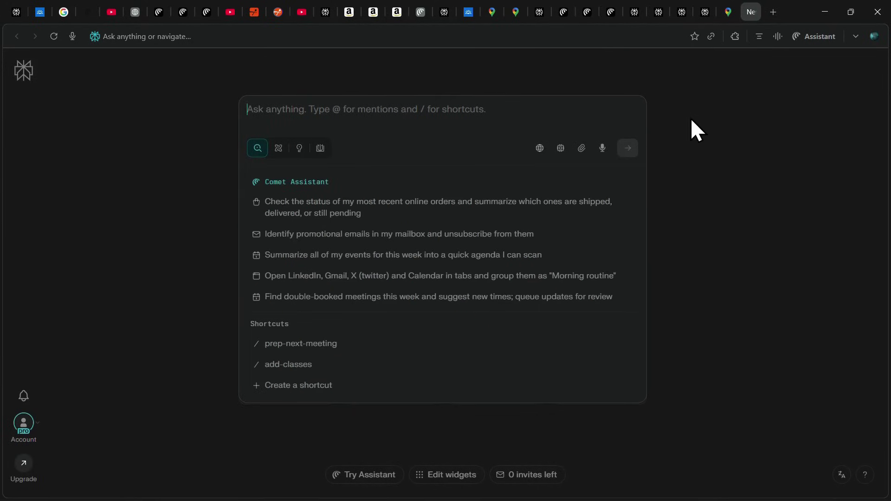
type("summ")
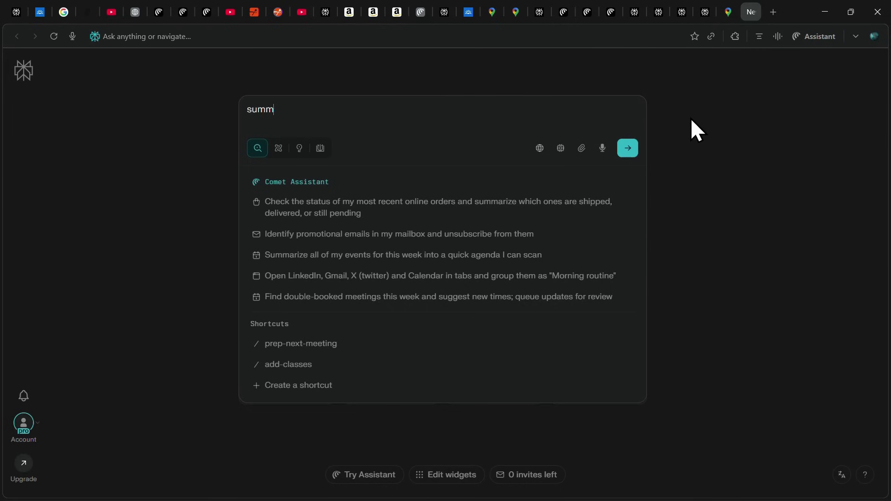
type("arize all the tabs")
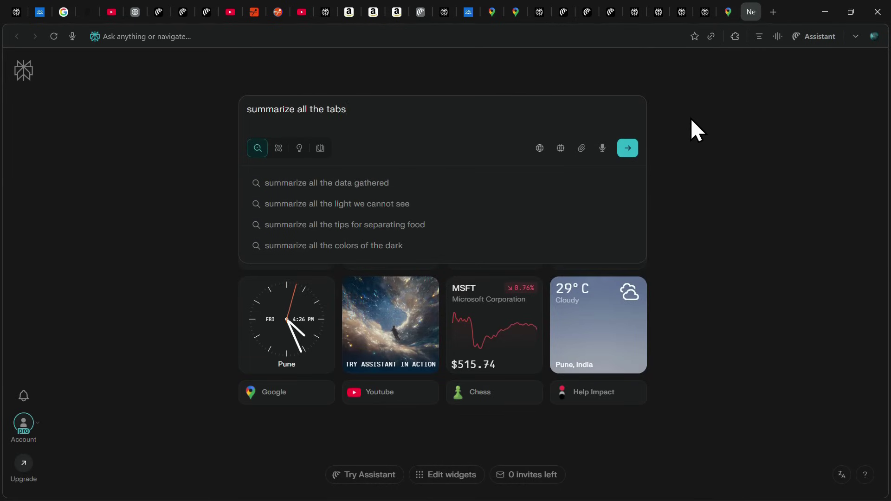
key("Return")
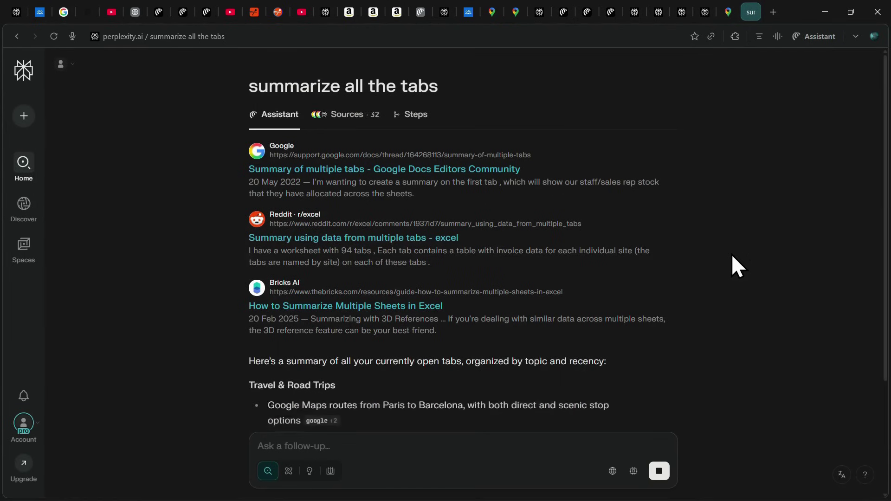
Read through the tab summary, then ask it to 'Group all the similar tabs'.
scroll(742, 251, "down", 5)
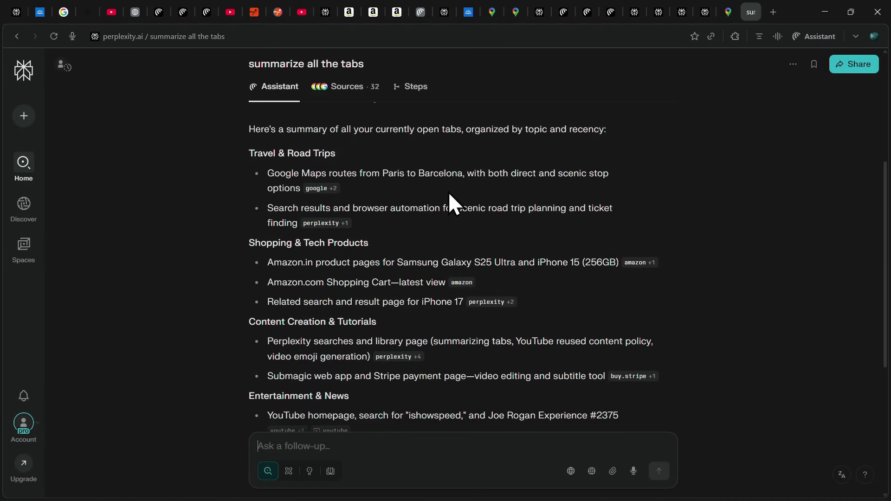
scroll(399, 204, "down", 5)
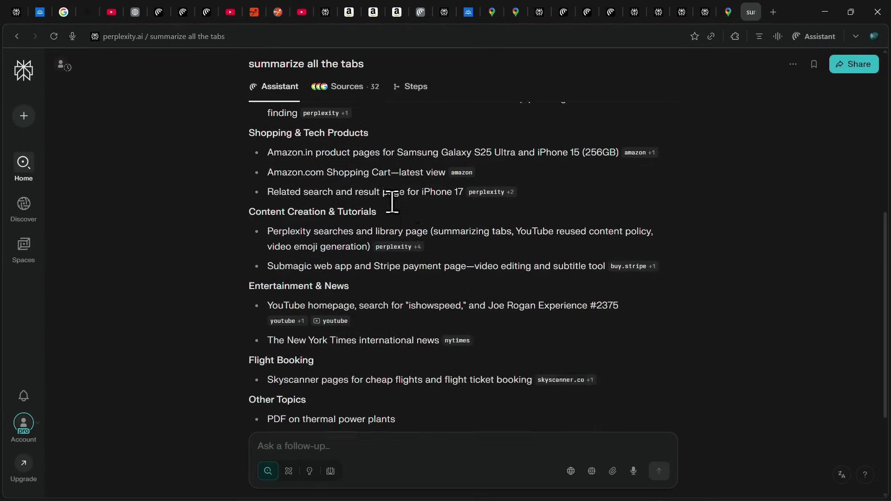
scroll(418, 223, "down", 1)
type("Group ")
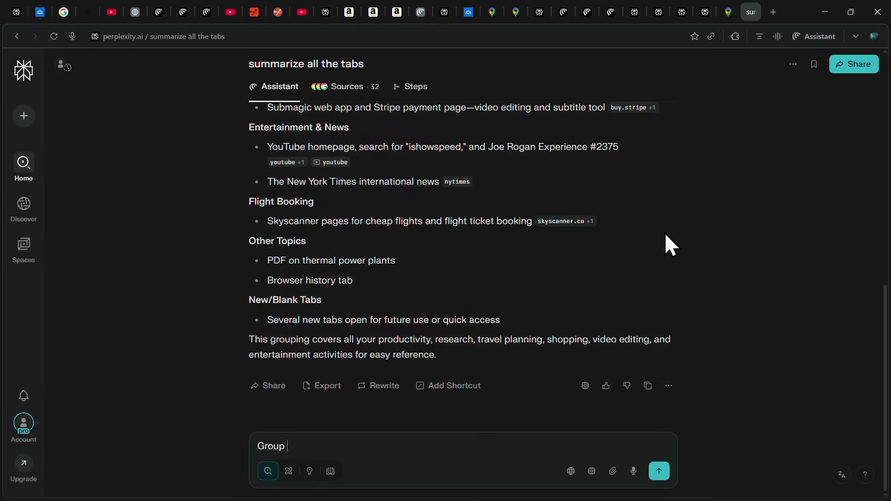
type("all the similar tabs")
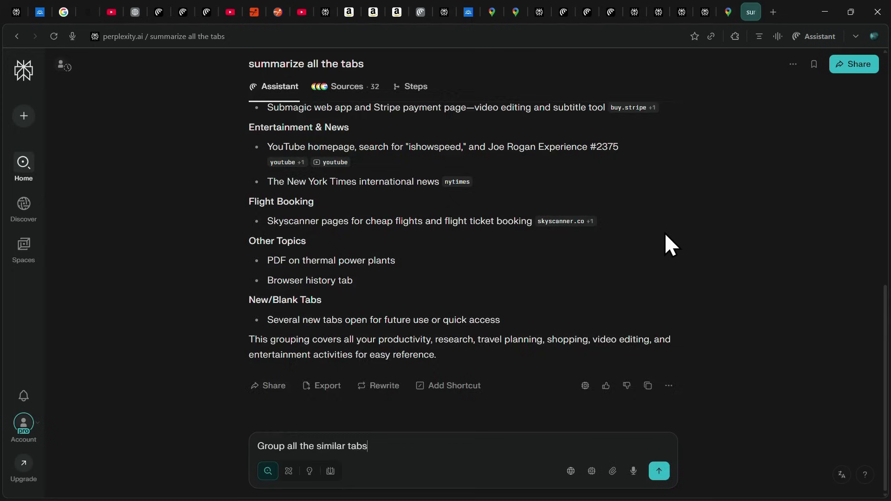
key("Return")
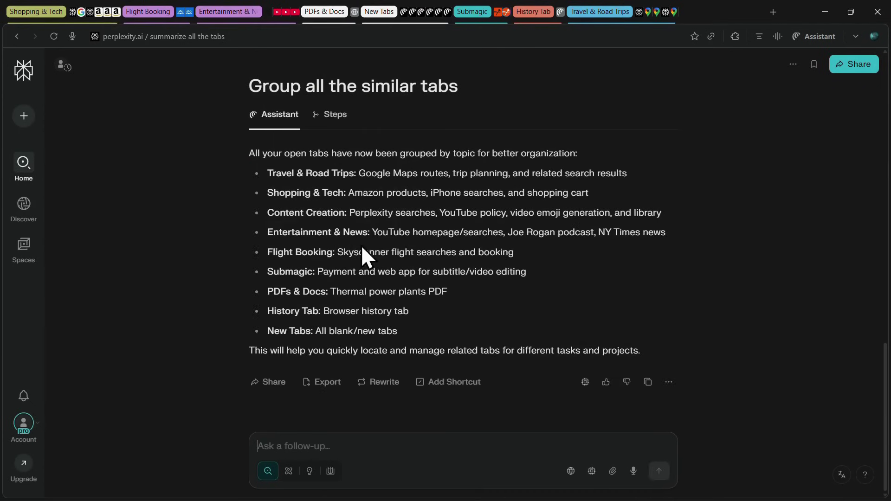
Ask the assistant to undo the grouping and close the unnecessary tabs.
type("undo groping")
key("Return")
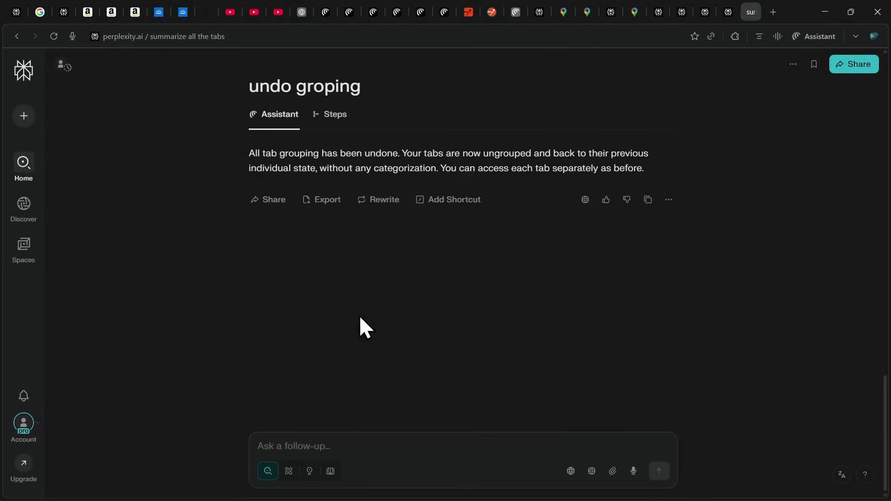
type("Close the u")
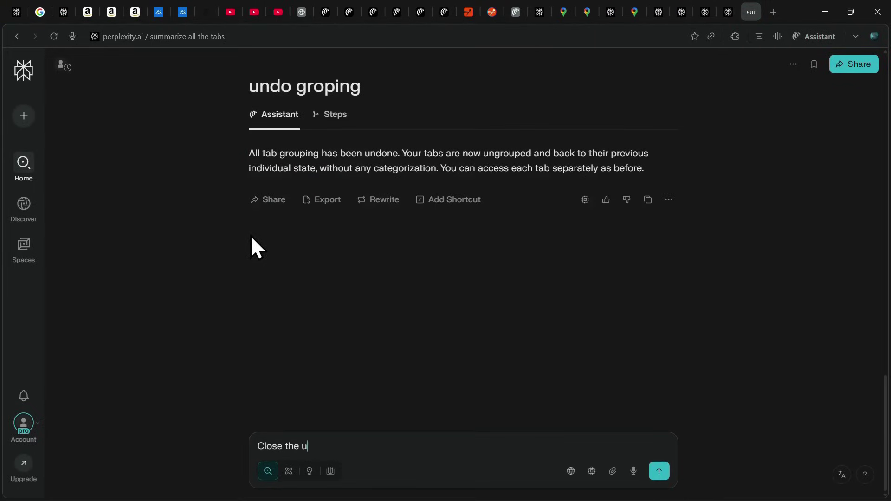
type("nnecssary tabs")
key("Return")
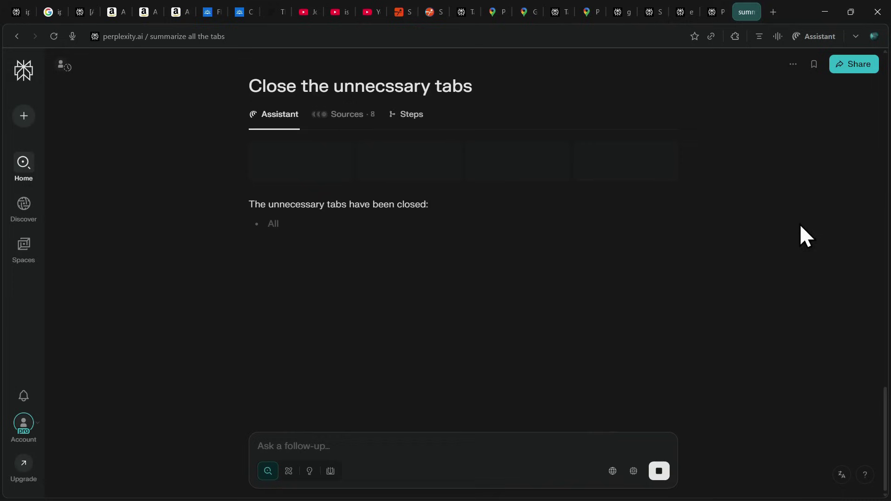
Review the assistant's answer, then ask it to close all tabs except this one.
triple_click(295, 226)
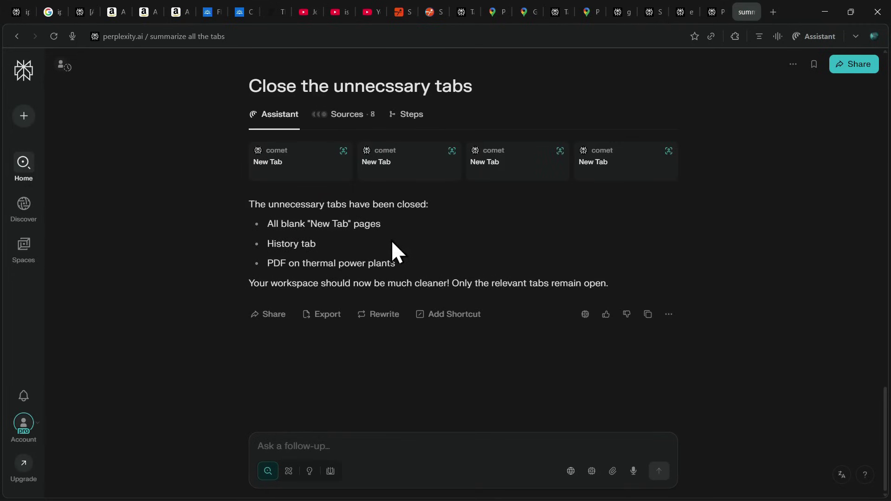
double_click(346, 264)
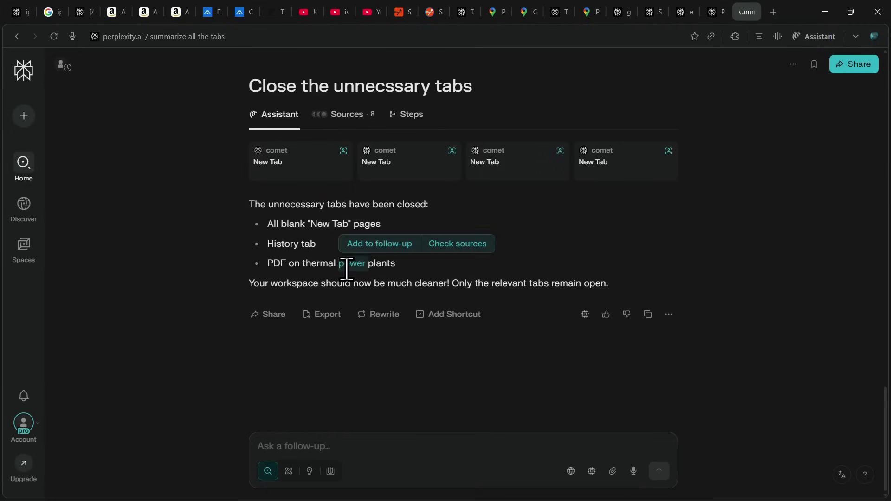
triple_click(439, 284)
left_click(430, 295)
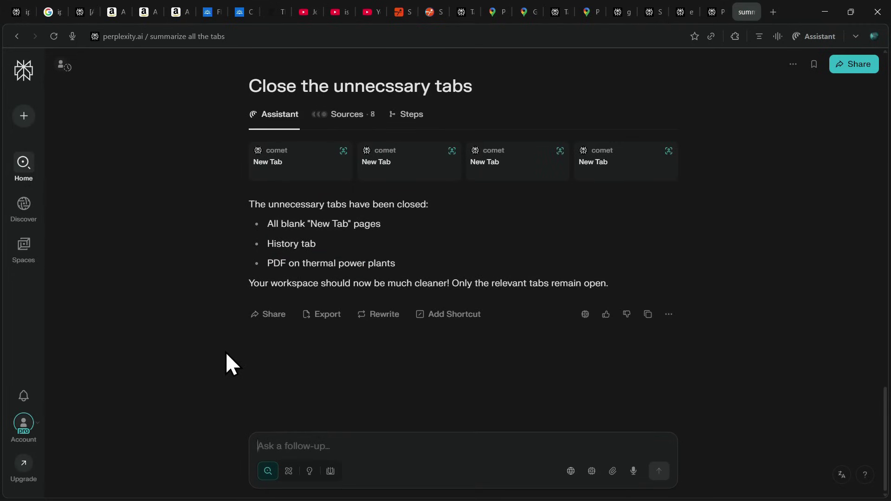
type("close all the t")
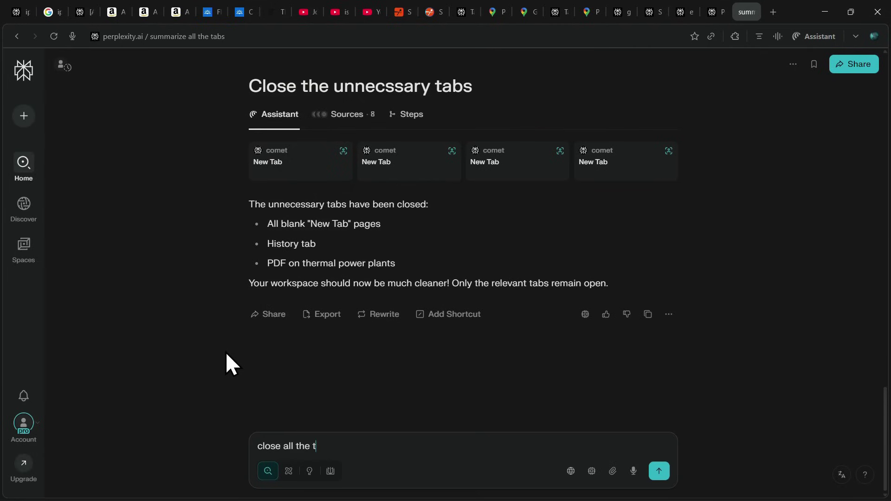
type("abs expect thia one")
key("Return")
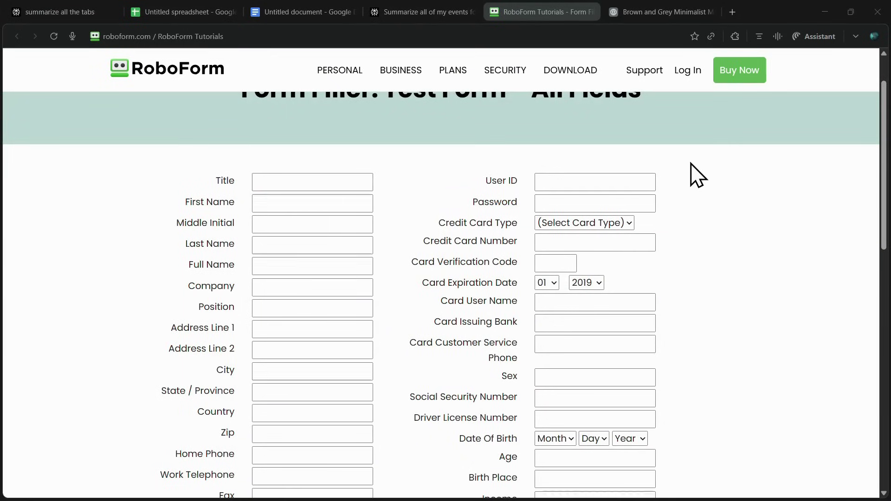
Scroll through the graphic designer resume PDF, then go back to the RoboForm test form.
scroll(697, 176, "down", 3)
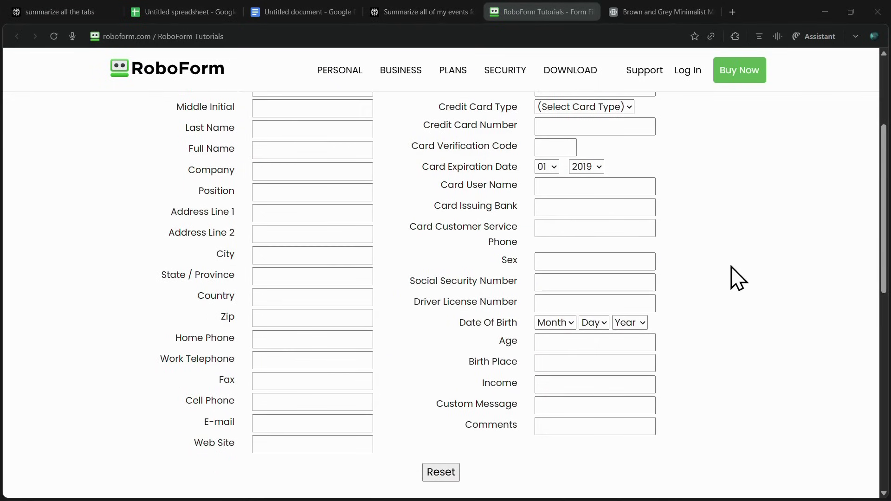
scroll(763, 285, "up", 2)
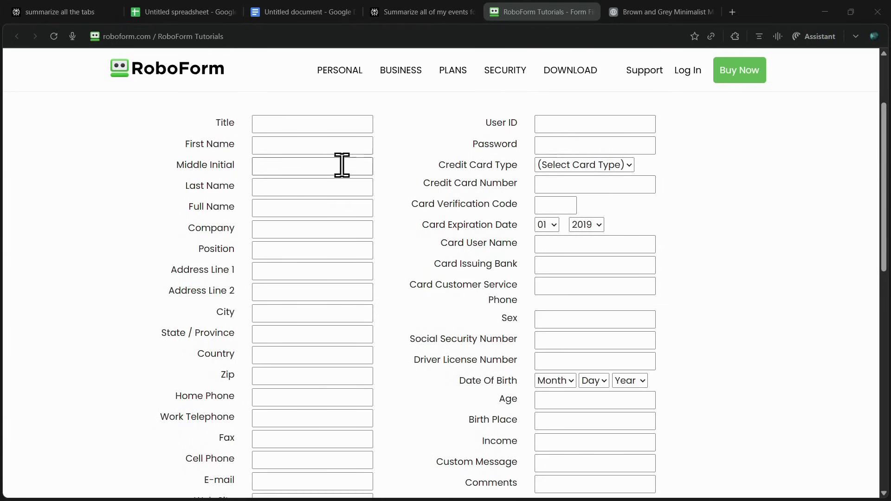
scroll(423, 207, "down", 3)
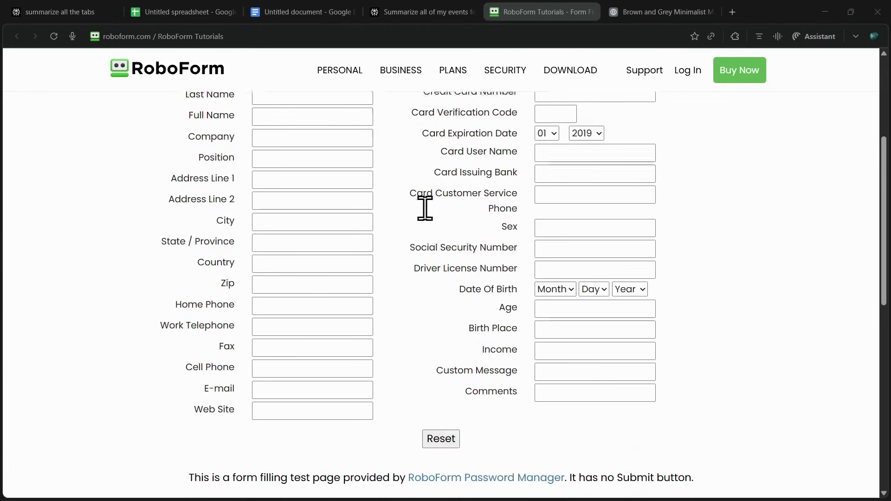
scroll(468, 293, "up", 5)
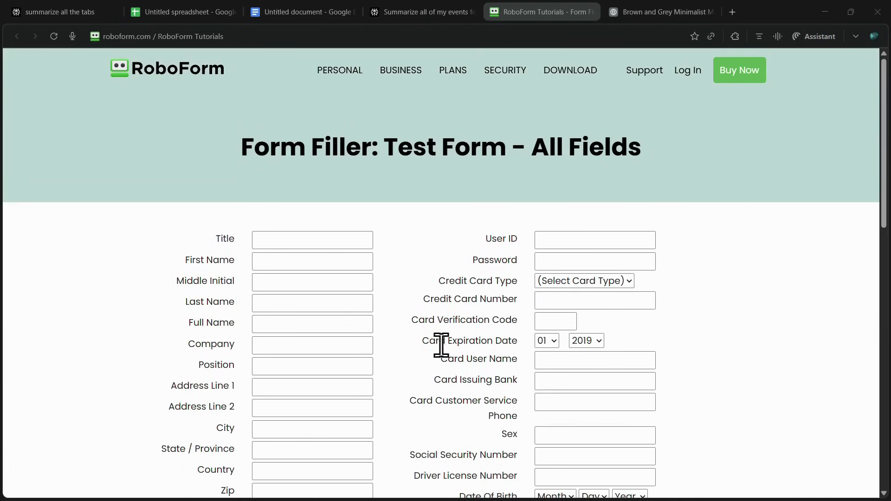
scroll(464, 316, "down", 2)
left_click(651, 13)
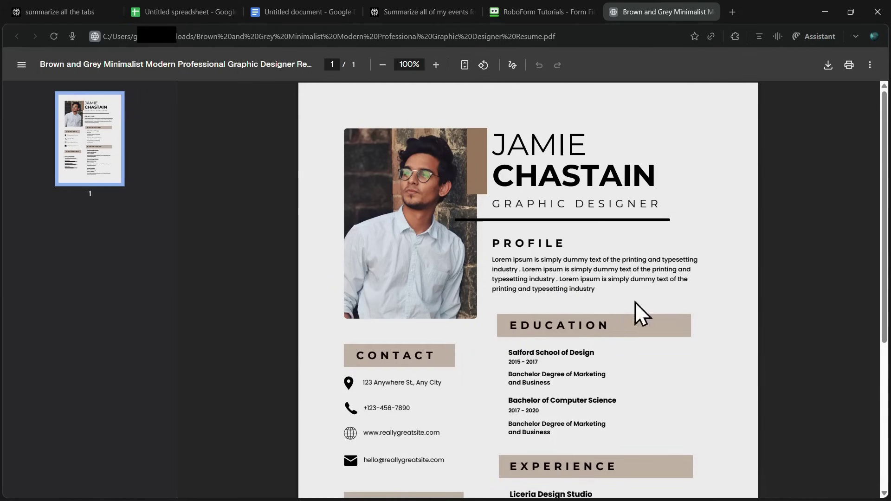
scroll(574, 257, "down", 1)
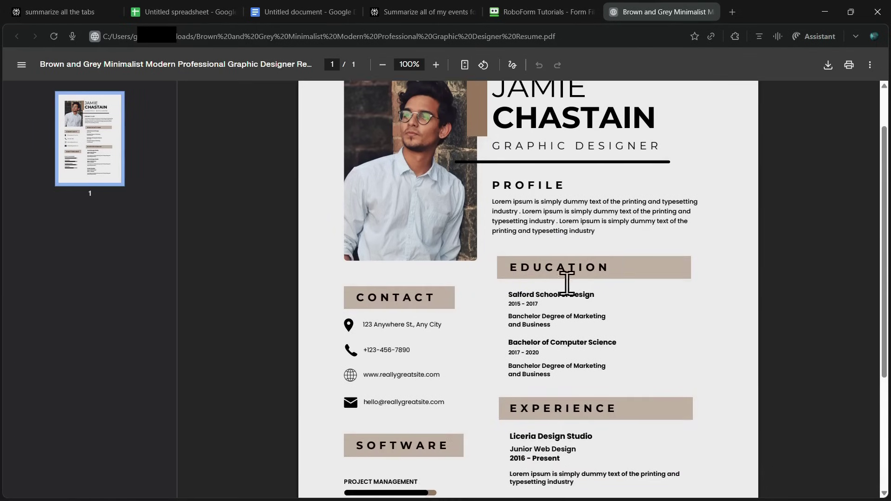
scroll(567, 283, "down", 3)
scroll(557, 346, "up", 4)
left_click(553, 12)
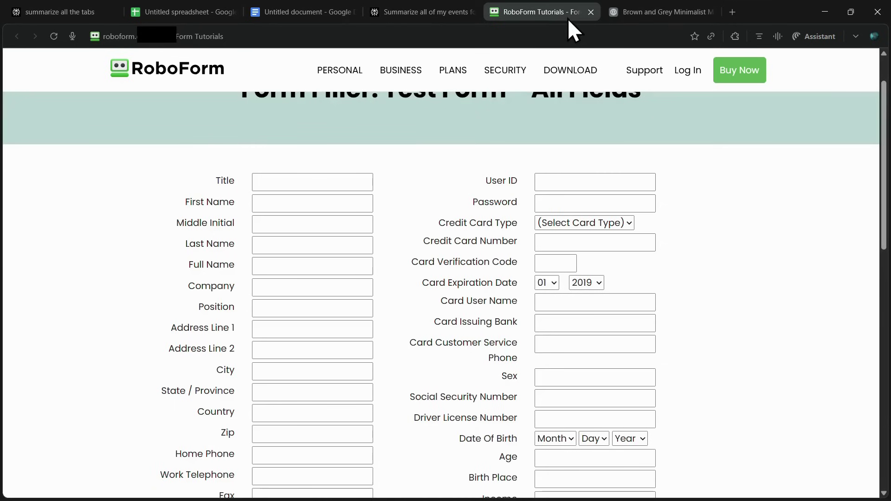
With the resume PDF attached, ask the assistant to 'Fill out this form for me and submit'.
left_click(820, 36)
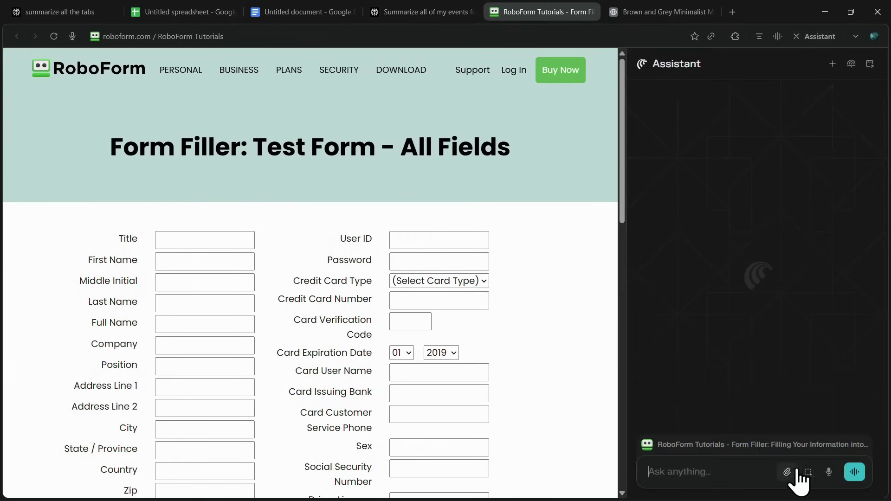
left_click(787, 473)
key("Caps_Lock")
type("F")
key("Caps_Lock")
type("ill out thi")
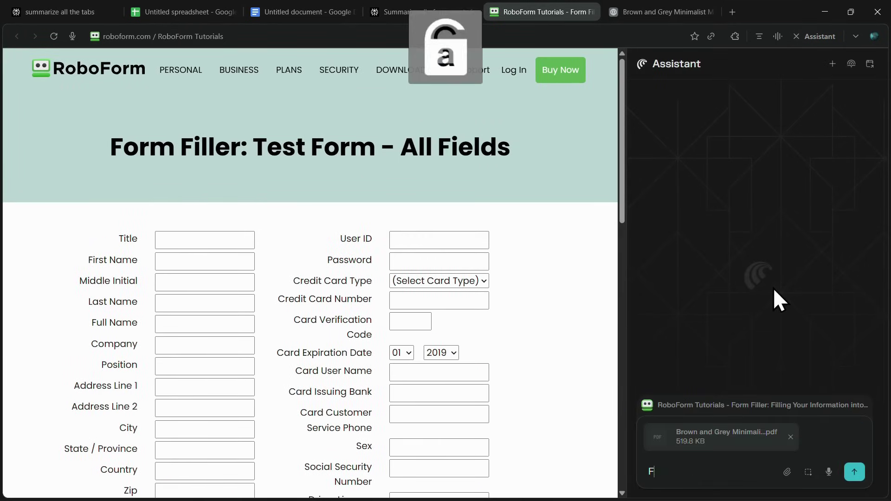
type("s fo")
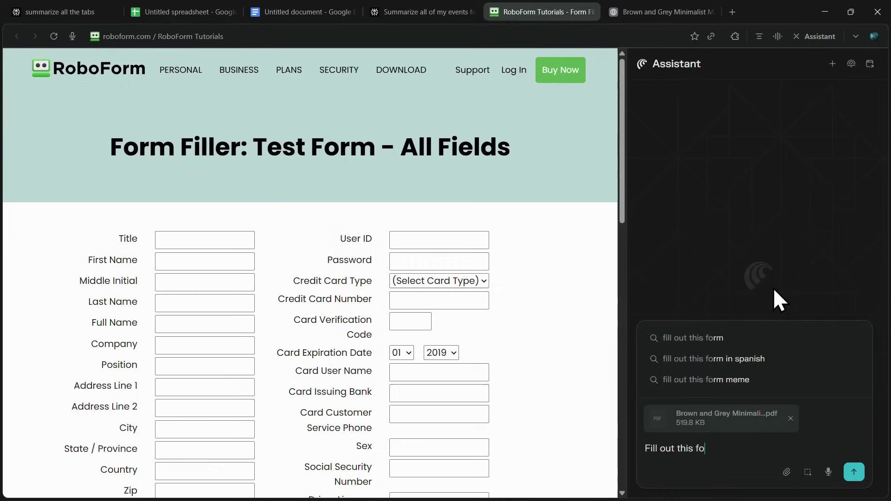
type("rm for me and submi")
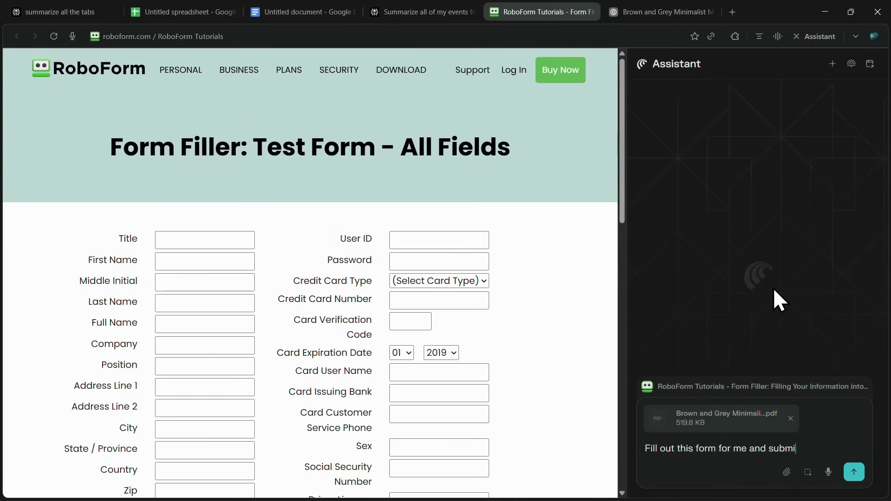
type("t")
key("Return")
Review the RoboForm fields filled from the resume, then switch to the untitled spreadsheet.
scroll(517, 271, "down", 6)
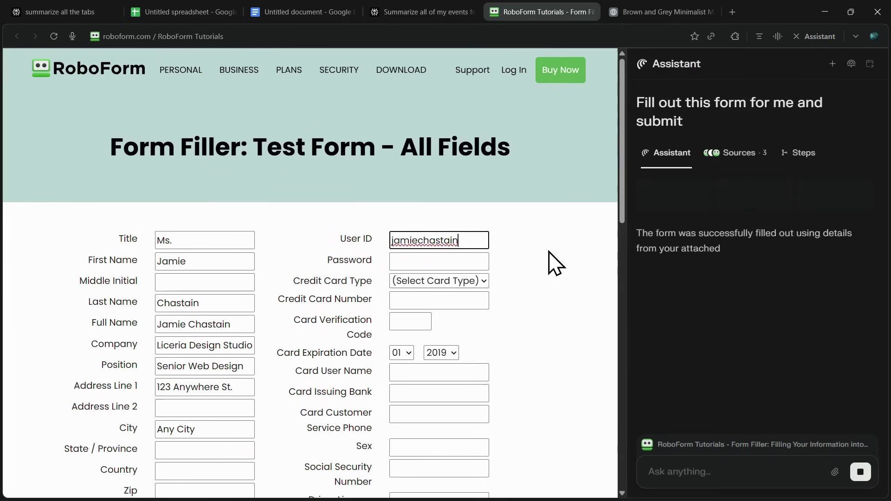
scroll(577, 278, "down", 1)
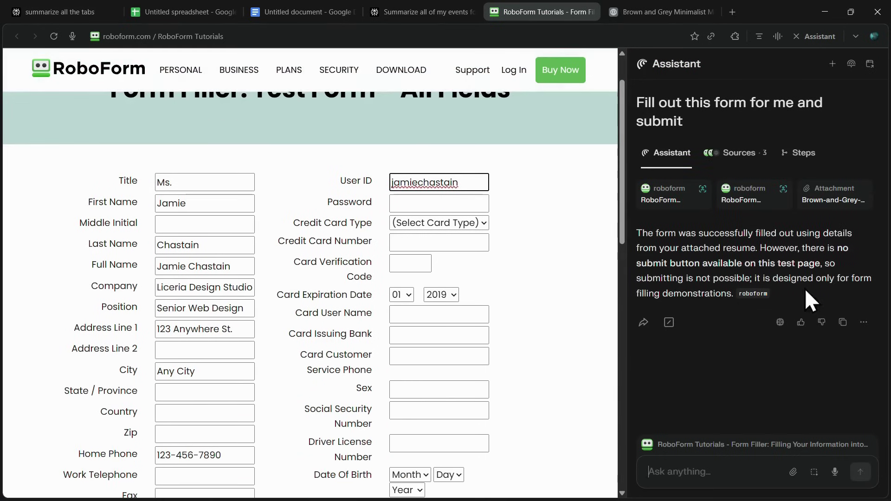
scroll(596, 408, "down", 2)
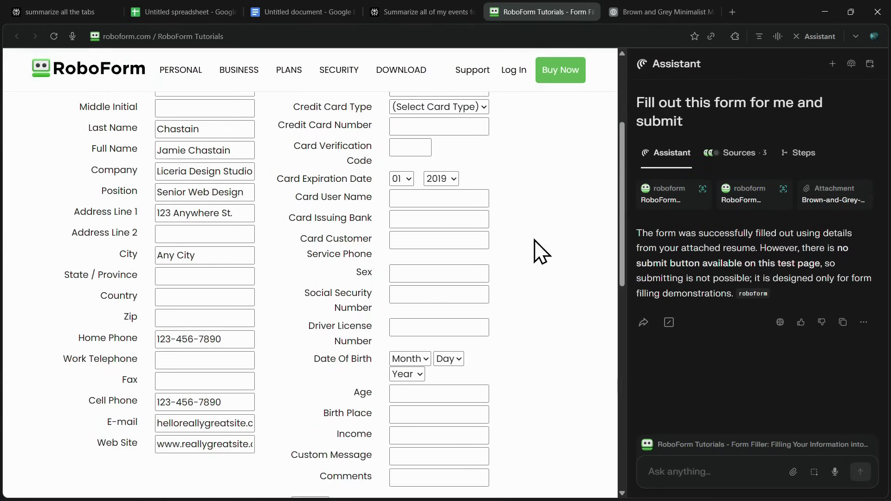
scroll(552, 257, "down", 1)
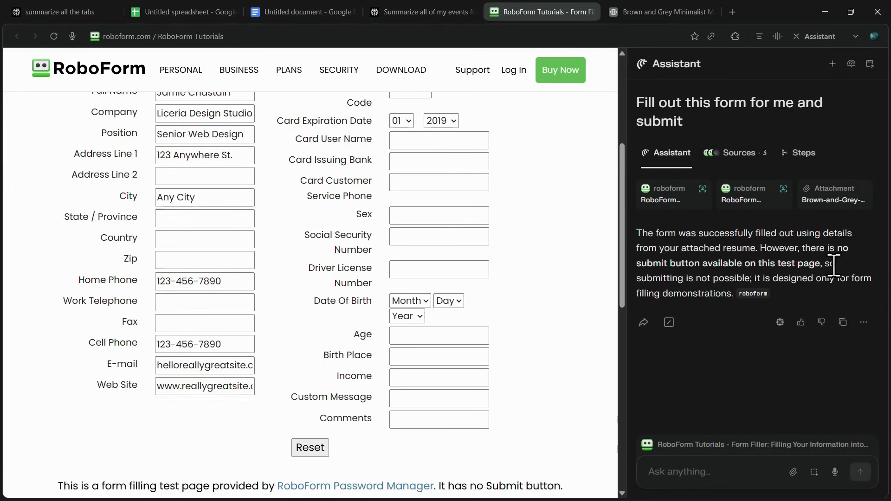
scroll(553, 269, "down", 3)
scroll(506, 272, "up", 6)
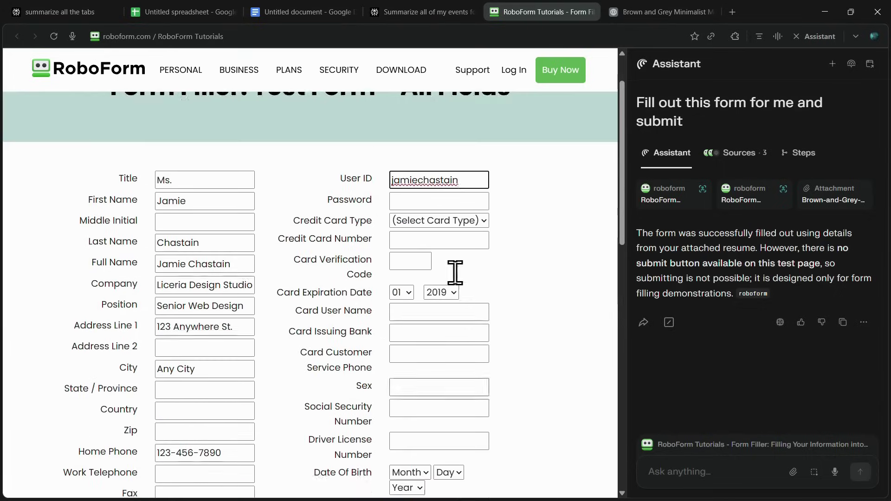
scroll(540, 263, "down", 1)
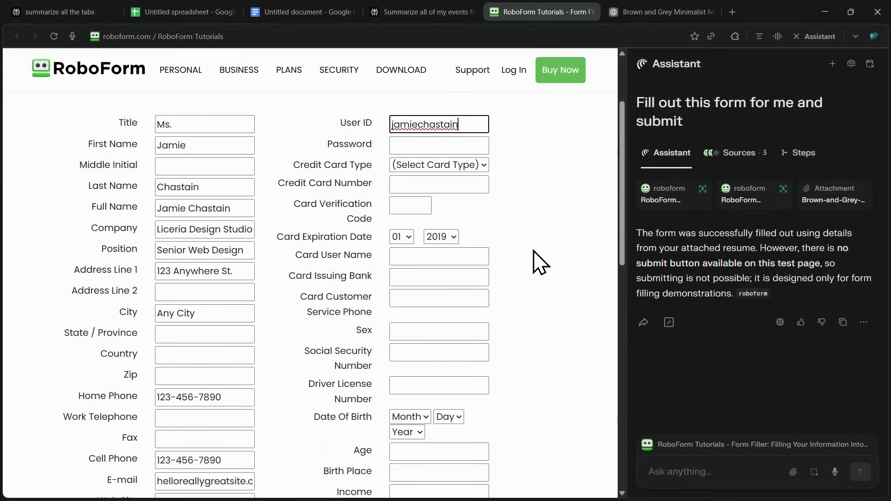
scroll(527, 299, "up", 1)
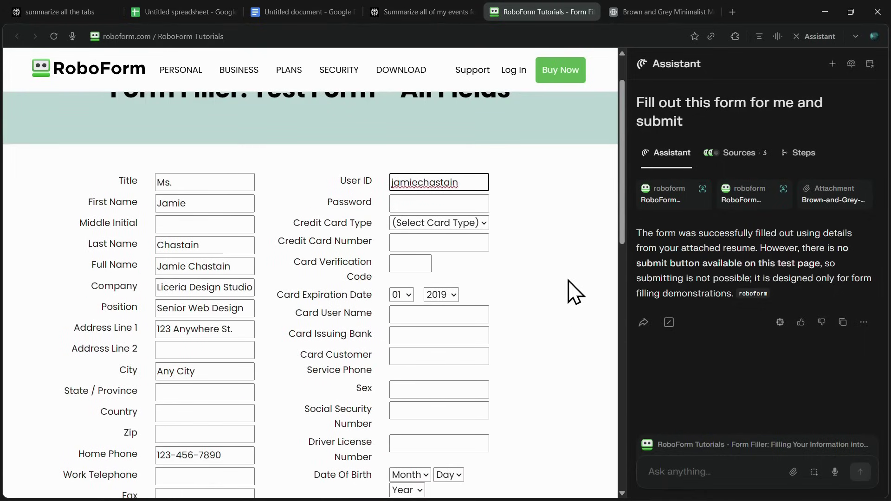
key("ctrl+2")
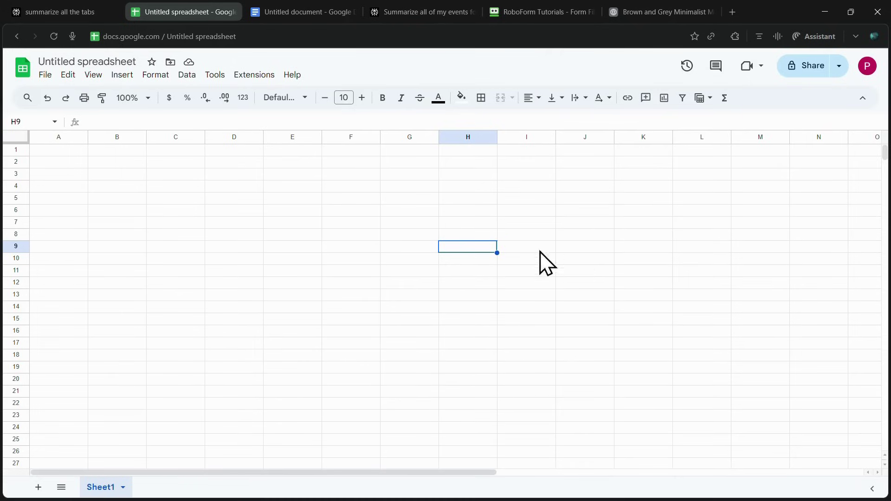
Ask the assistant for a formula that generates a 10-digit random number.
left_click(820, 38)
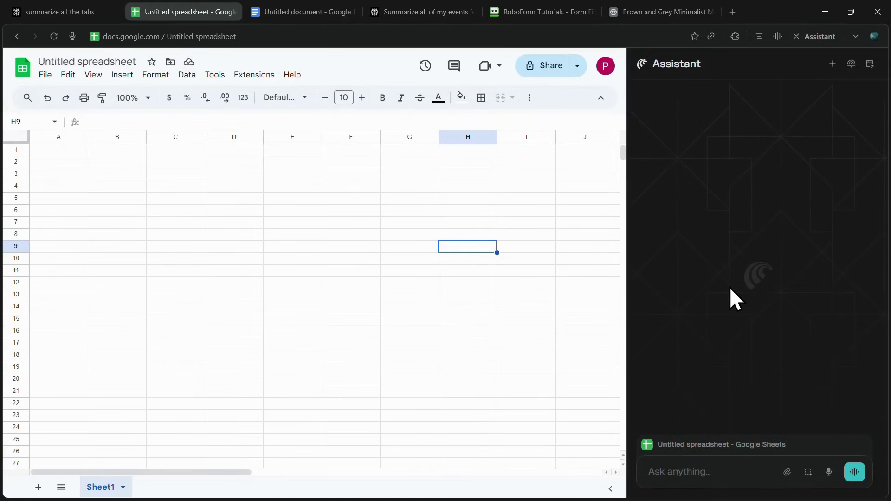
type("Give the form")
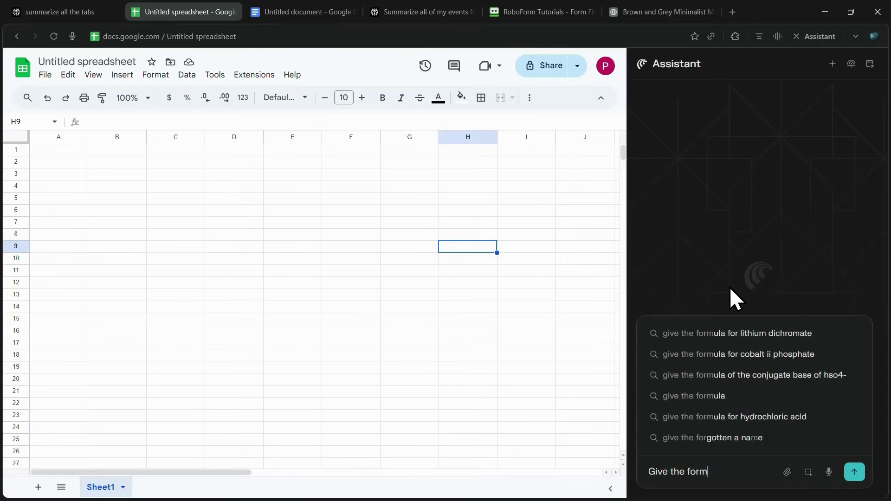
type("ula to generate 10 d")
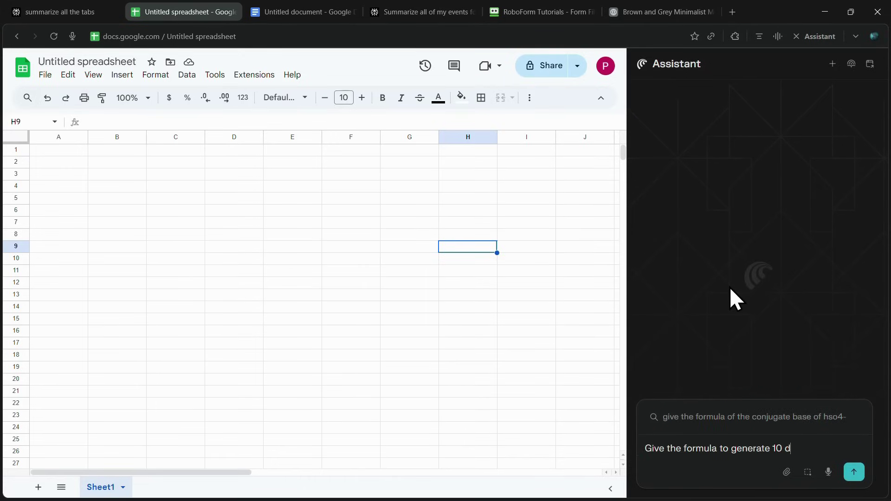
type("igit random no")
key("Return")
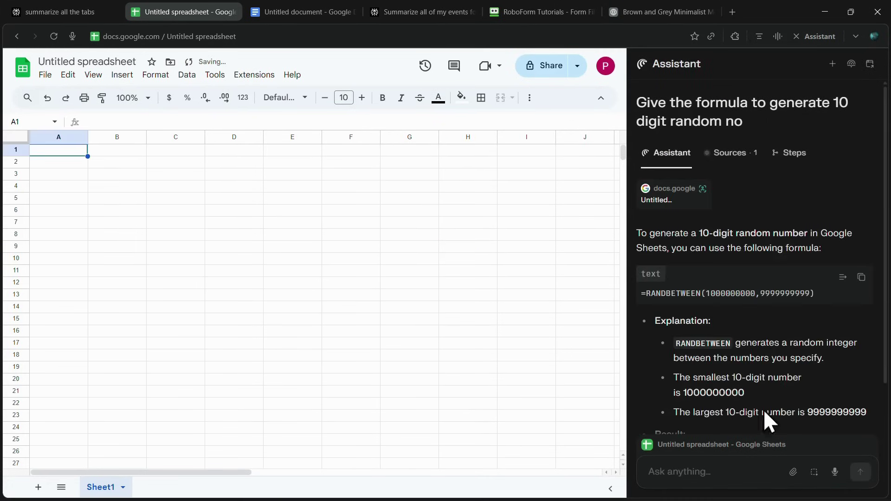
Paste the RANDBETWEEN formula into A1 and fill it down to A10.
left_click(861, 277)
double_click(53, 153)
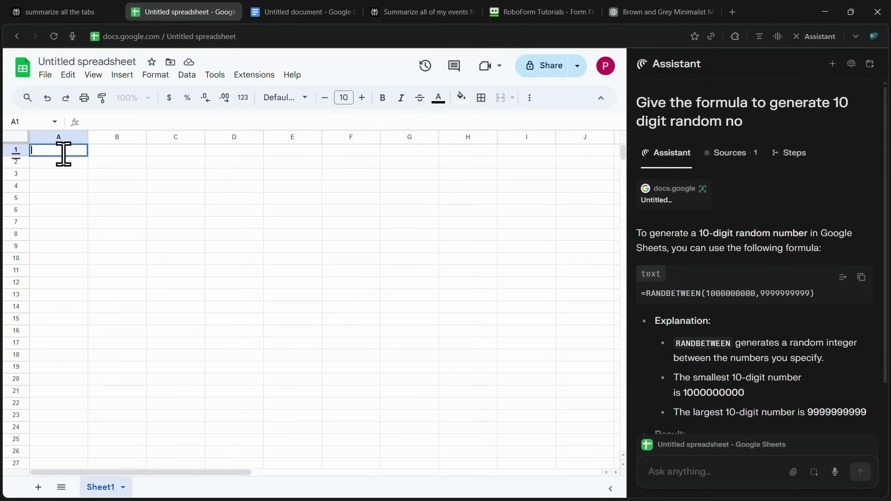
key("ctrl+v")
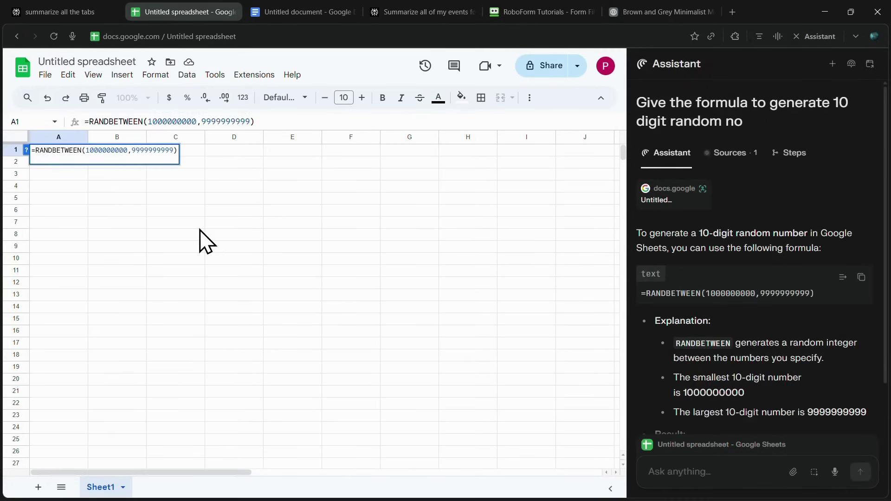
key("Return")
left_click(77, 151)
left_click_drag(88, 157, 74, 260)
left_click(292, 295)
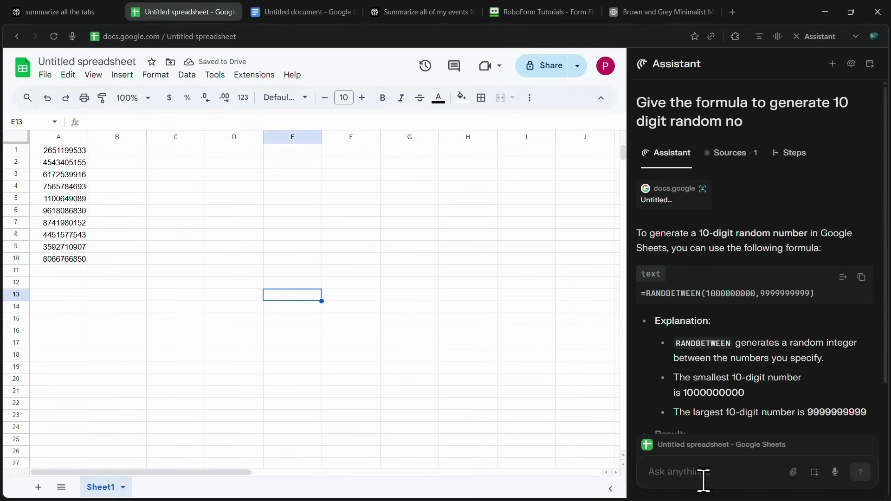
Ask the assistant for a formula to group the numbers into 3 numbers.
left_click(678, 471)
key("Caps_Lock")
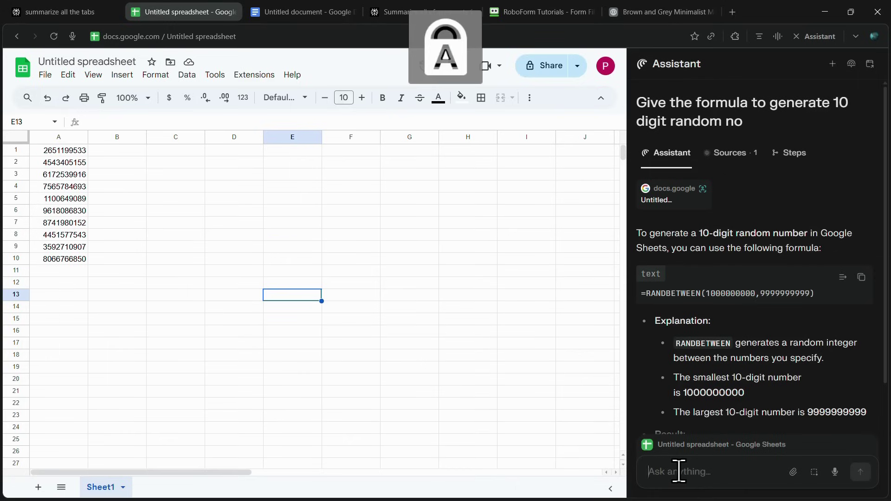
type("W")
key("Caps_Lock")
type("hat is the formula to g")
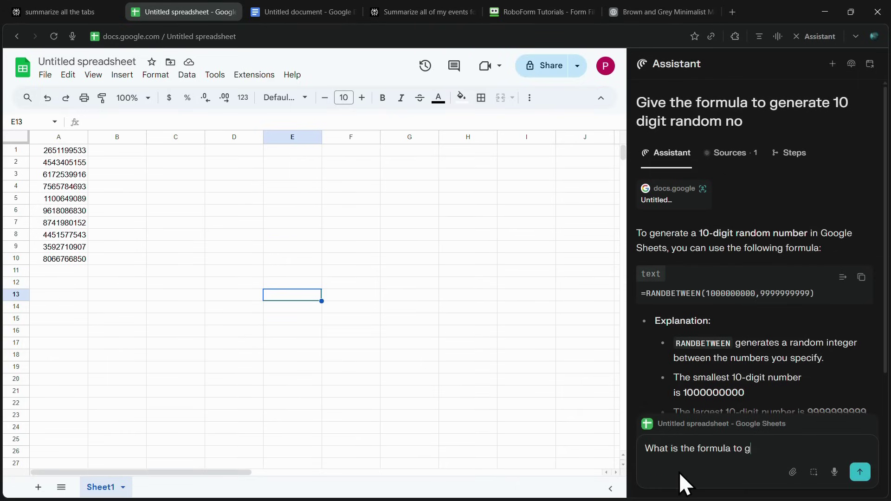
type("roup them into 3 numbe")
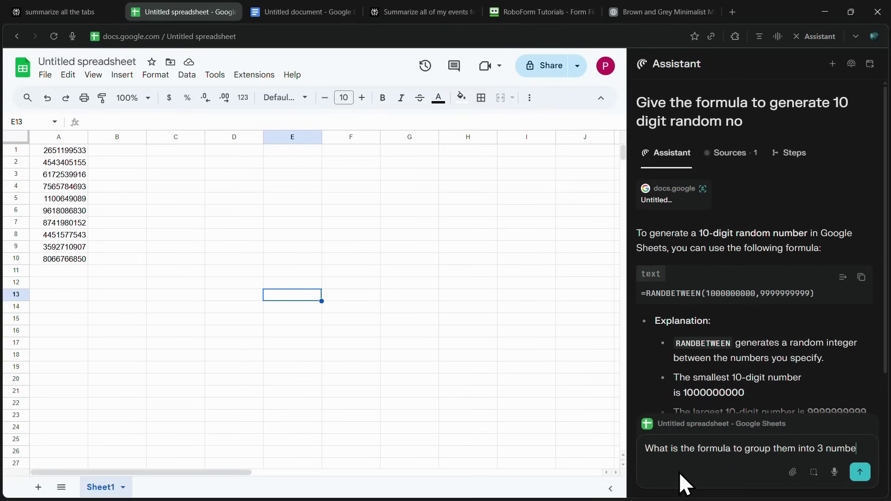
type("rs")
key("Return")
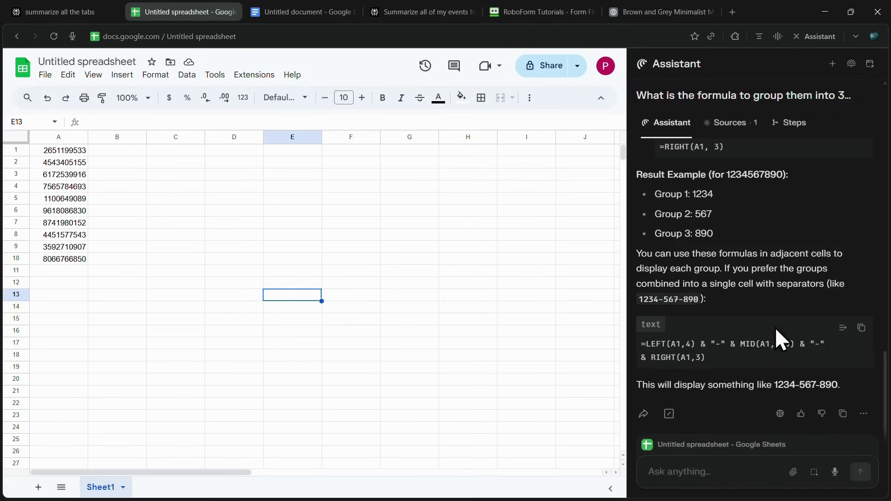
scroll(766, 353, "up", 4)
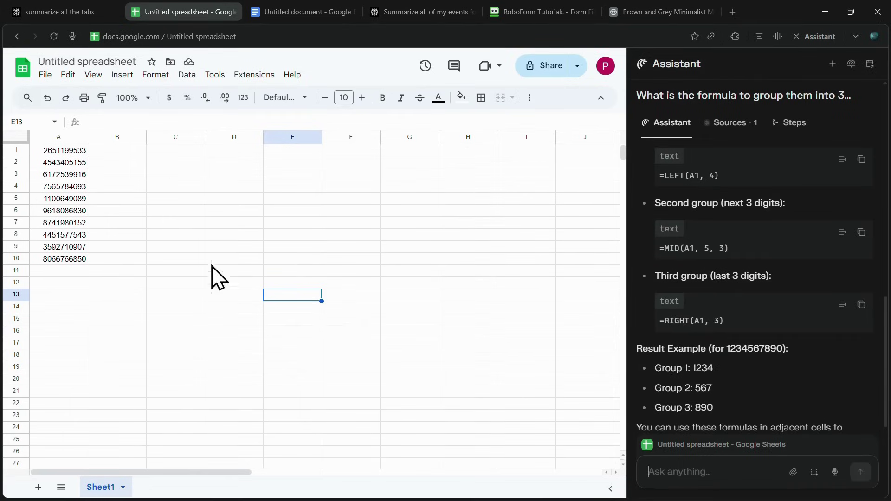
left_click(282, 14)
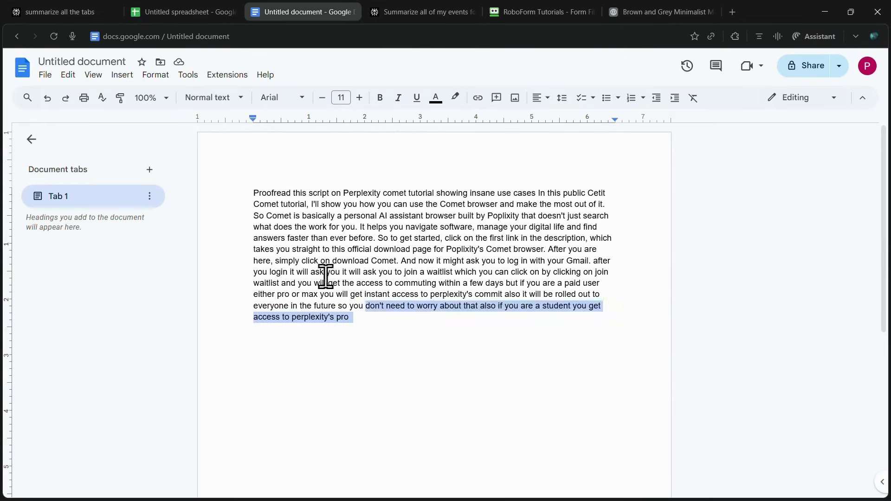
Have the assistant proofread the whole script and replace it as a single paragraph.
key("ctrl+a")
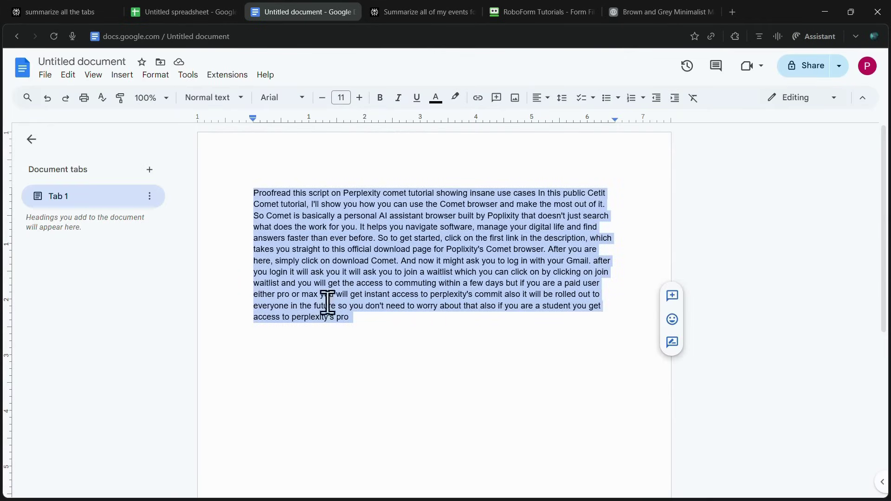
left_click(812, 36)
type("Proofr")
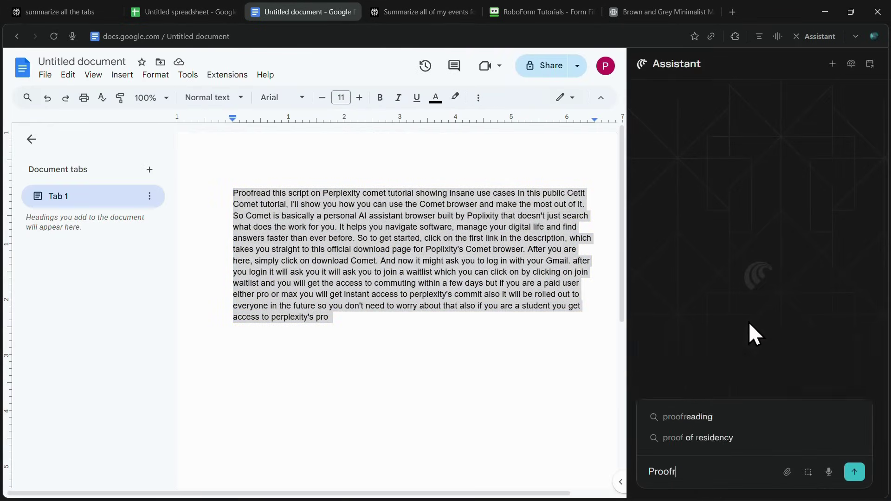
type("ead theis para and re")
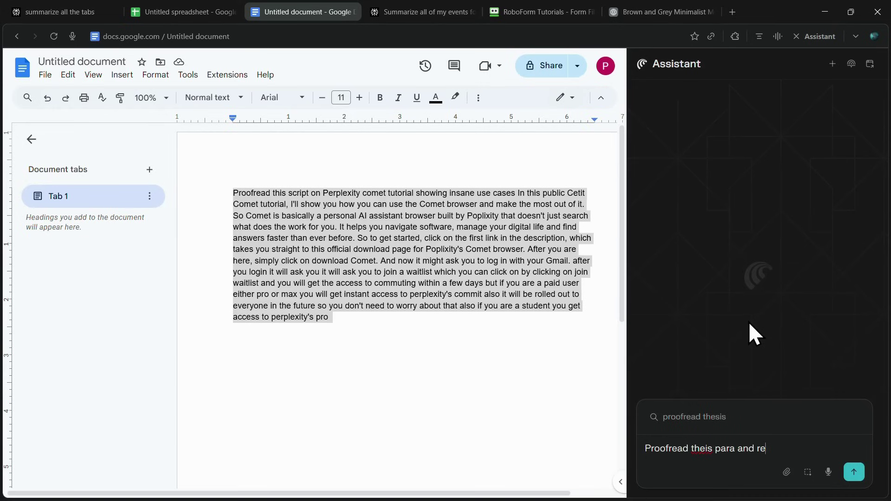
type("place it only in para")
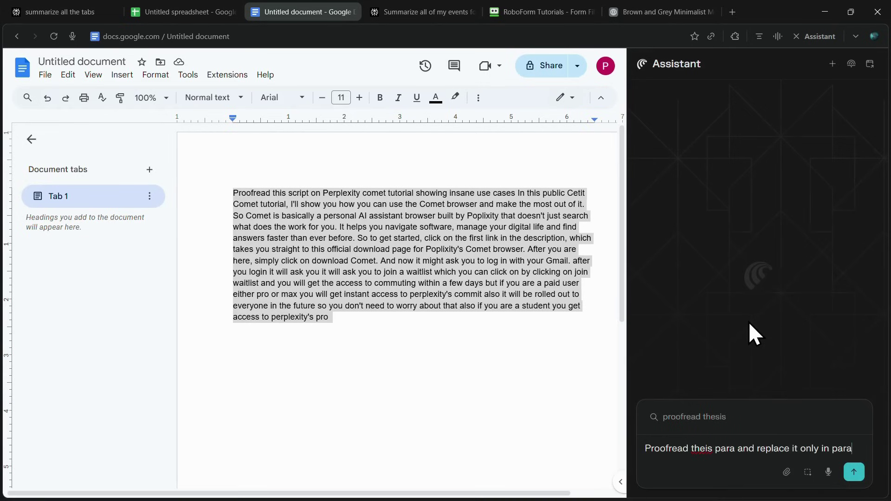
type(" format")
key("Return")
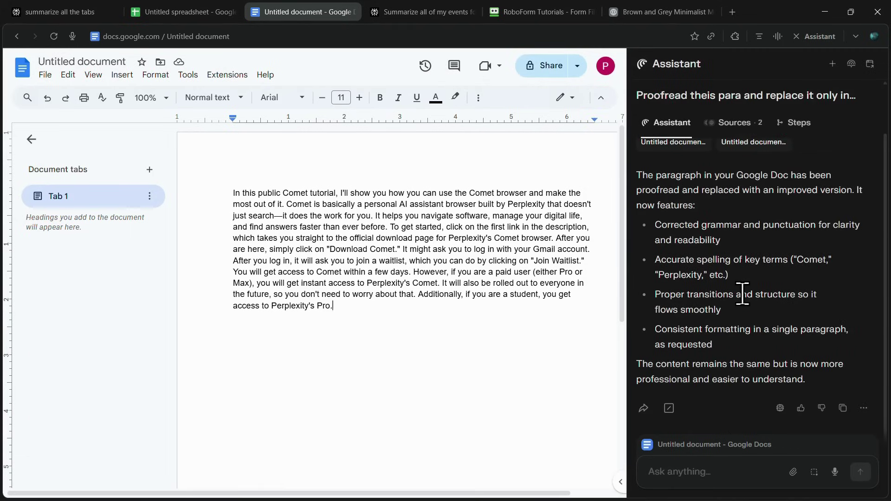
Replace 'public' with 'Perplexity' in the first line of the proofread paragraph.
double_click(273, 194)
key("Caps_Lock")
type("P")
key("Caps_Lock")
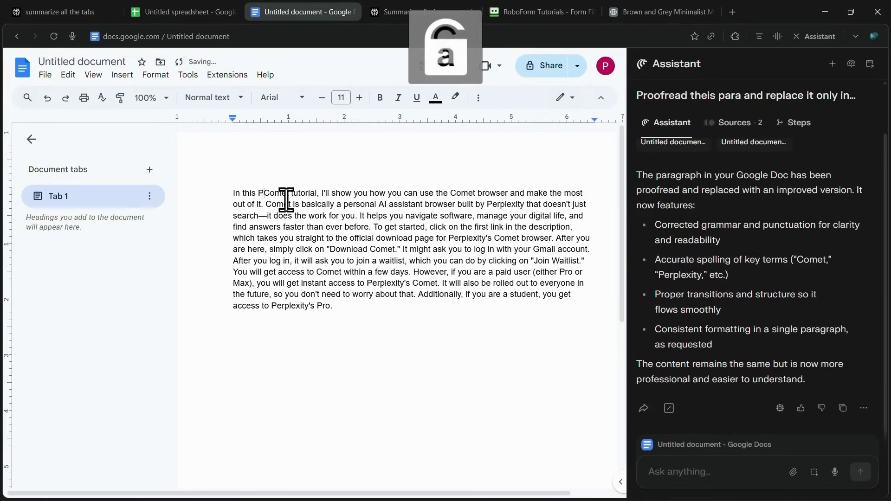
type("erplexity")
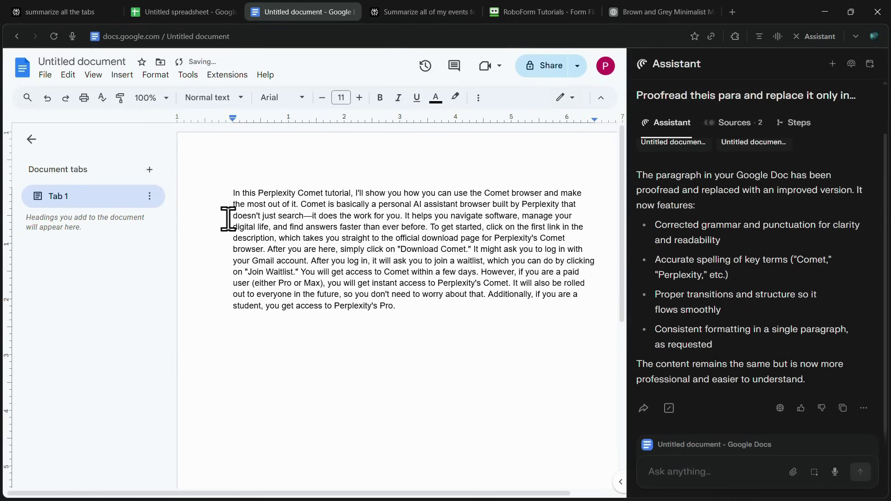
scroll(685, 289, "up", 2)
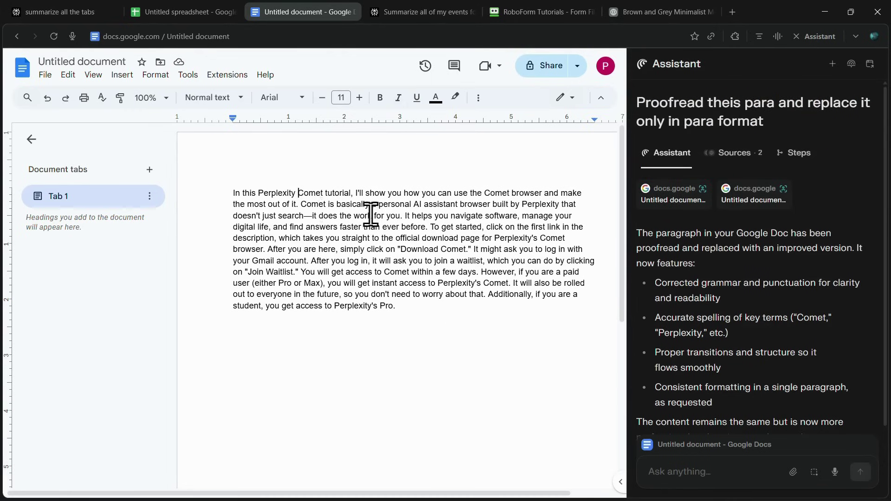
key("ctrl+t")
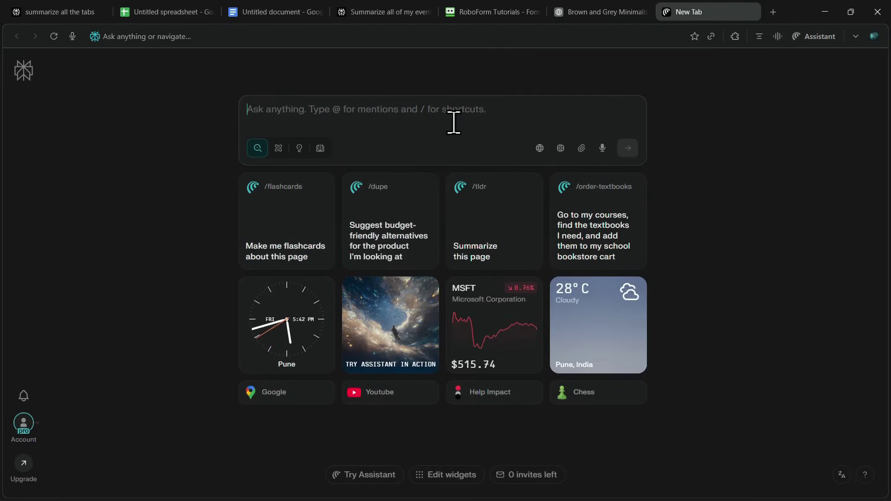
Paste and send the prompt asking for a quick agenda of this week's calendar events.
left_click(425, 114)
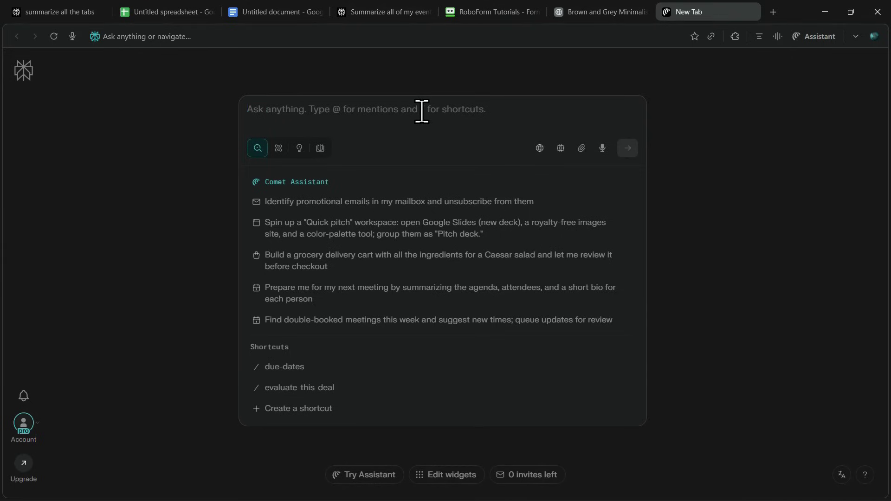
key("ctrl+v")
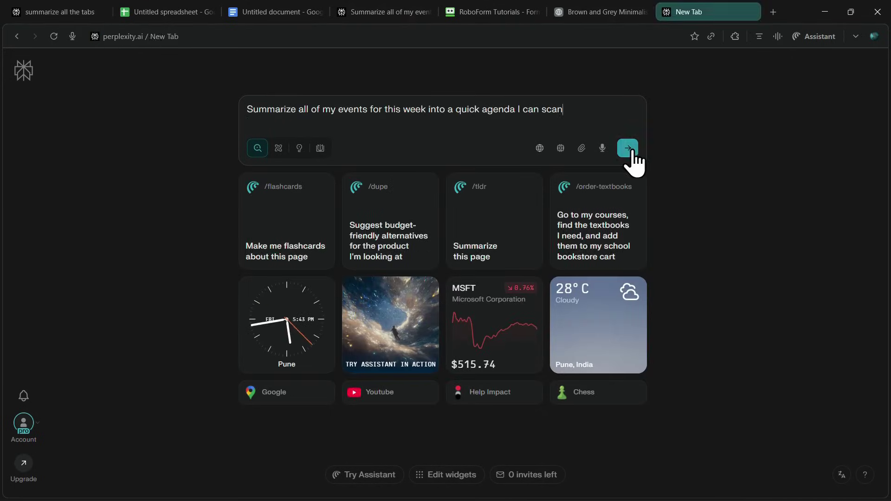
left_click(628, 149)
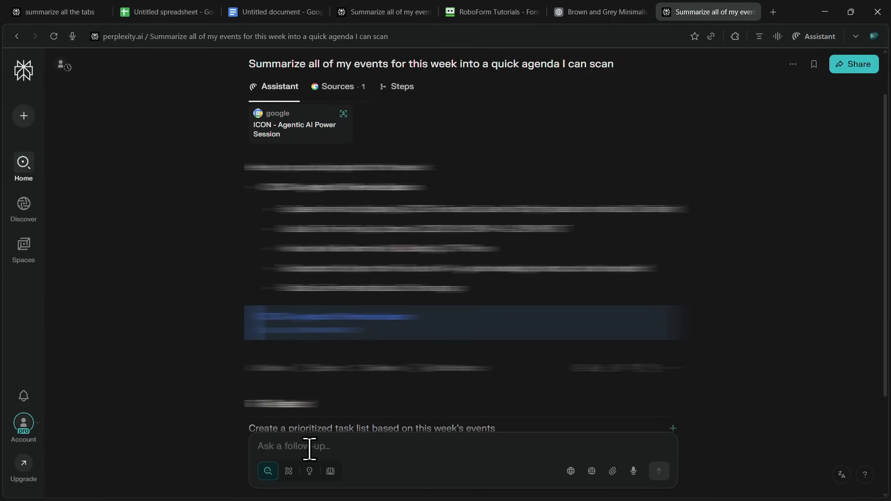
key("ctrl+t")
key("ctrl+t")
Paste and send the question asking which GitHub email arrived most recently, with title, date and highlights.
right_click(362, 116)
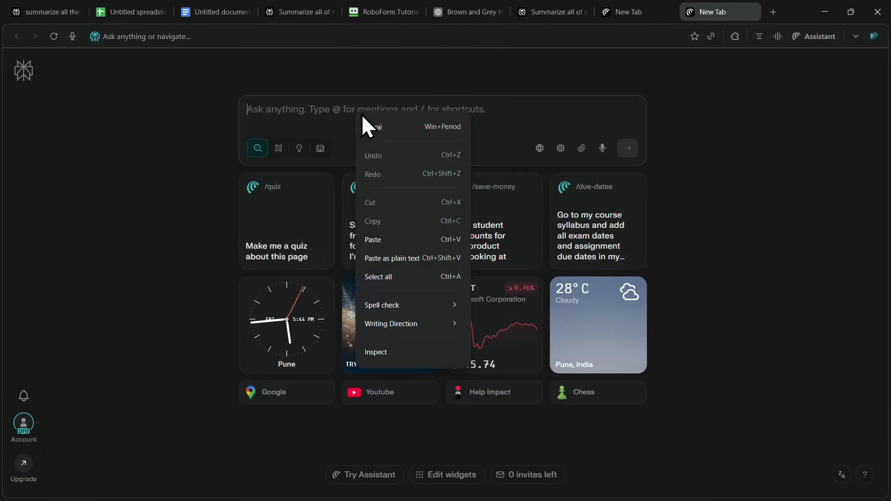
left_click(182, 141)
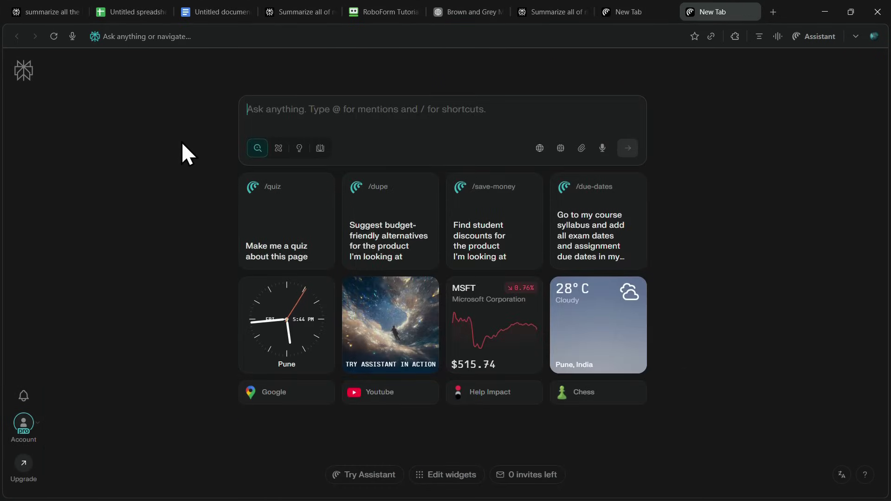
right_click(307, 111)
left_click(353, 249)
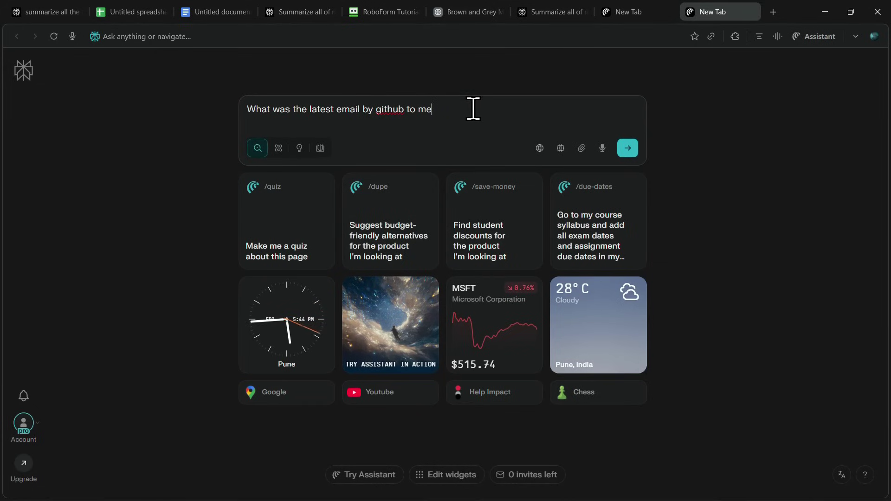
triple_click(334, 110)
left_click(509, 113)
left_click(618, 150)
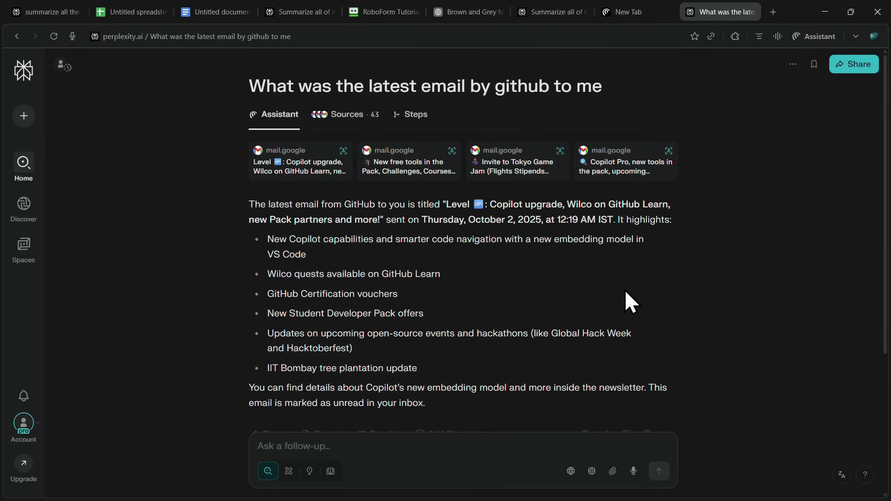
key("ctrl+t")
Launch the voice assistant from the toolbar and raise the system volume.
left_click(782, 37)
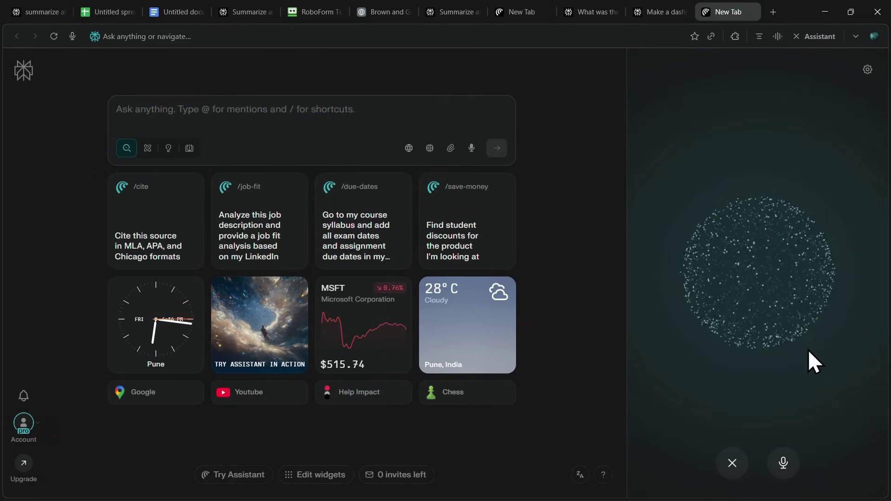
key("XF86AudioRaiseVolume")
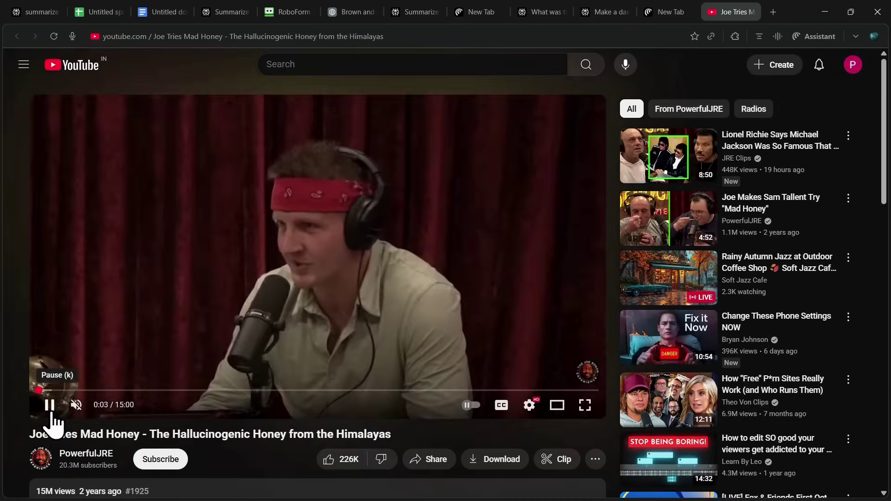
Pause the Mad Honey video and jump it to 4:21, then 9:01.
left_click(488, 299)
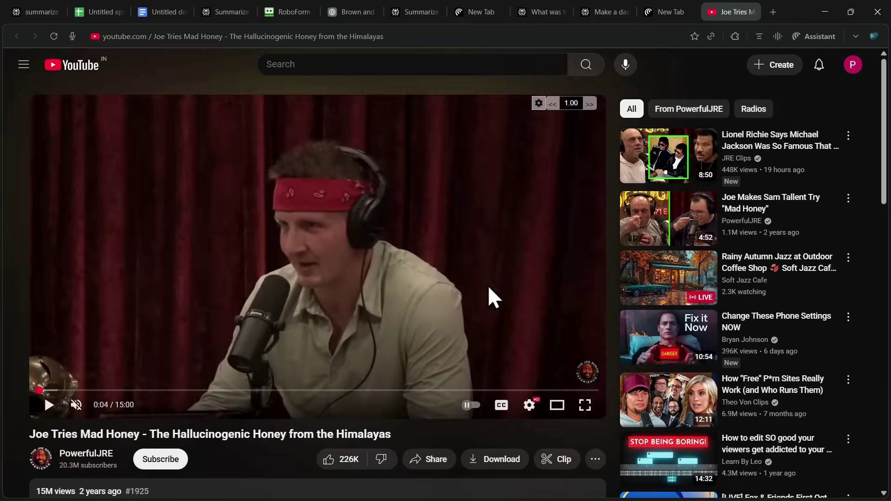
left_click(200, 391)
left_click(373, 391)
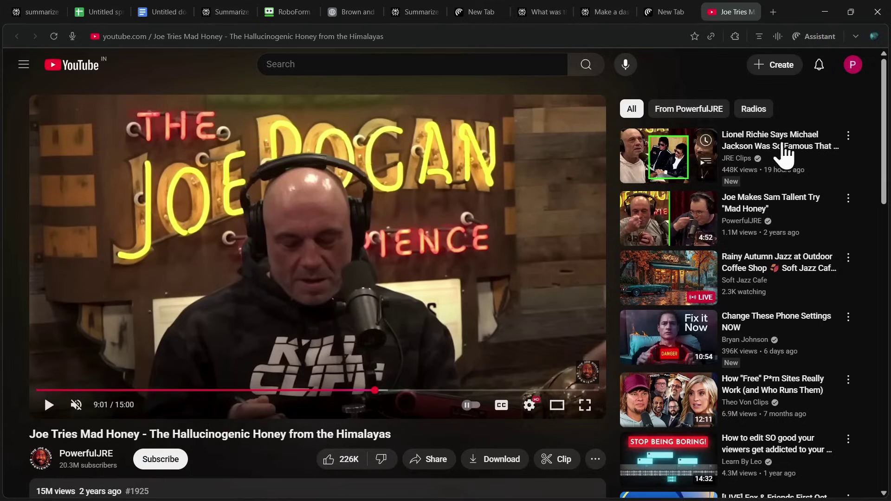
key("alt+a")
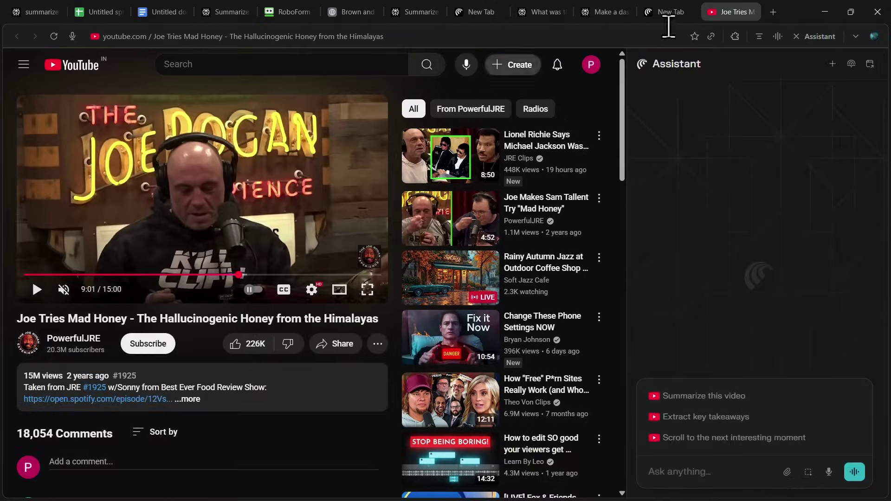
left_click(668, 14)
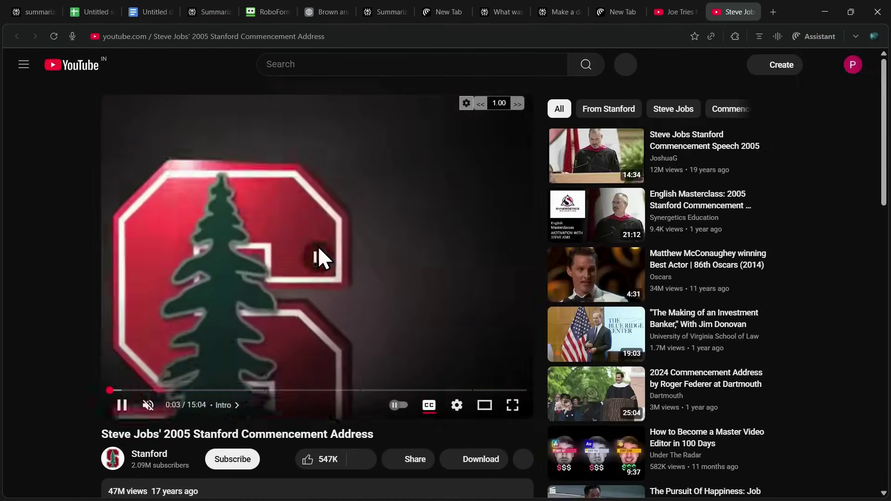
Pause the Stanford commencement video and jump it to the Death chapter at 12:31.
left_click(306, 320)
scroll(395, 232, "down", 1)
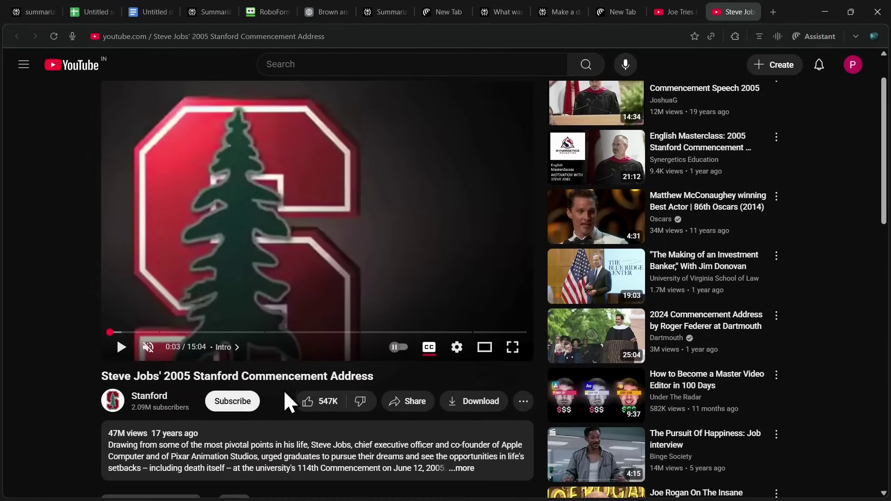
triple_click(276, 375)
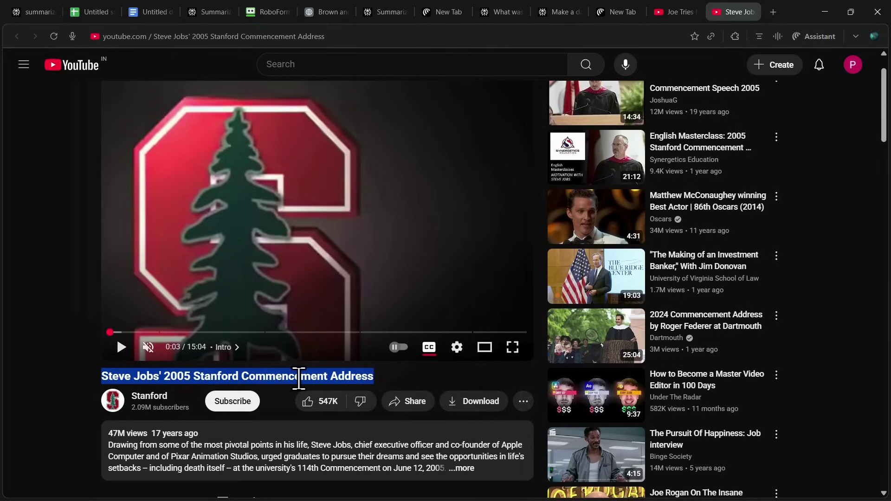
left_click(456, 336)
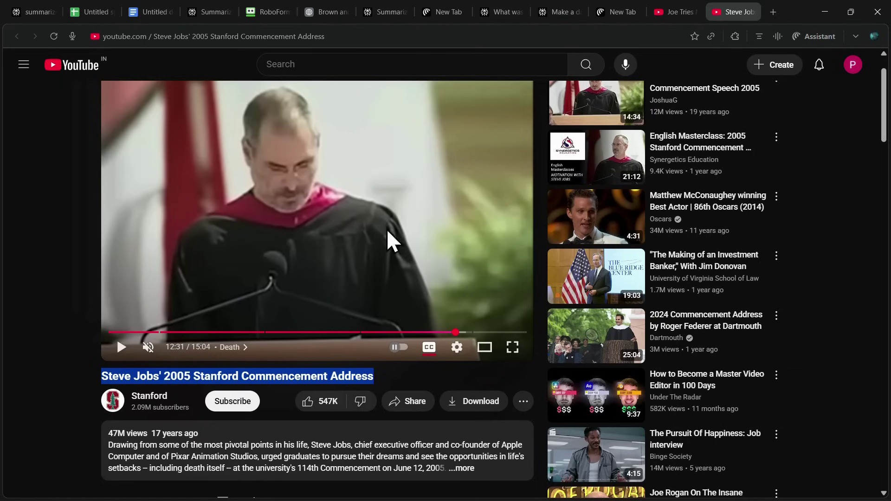
left_click(619, 12)
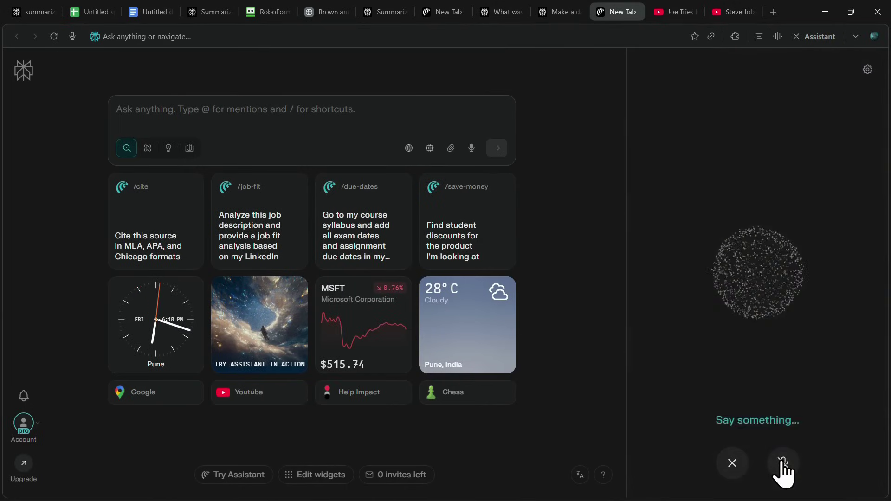
Mute the microphone on the voice assistant panel of the New Tab page.
left_click(783, 462)
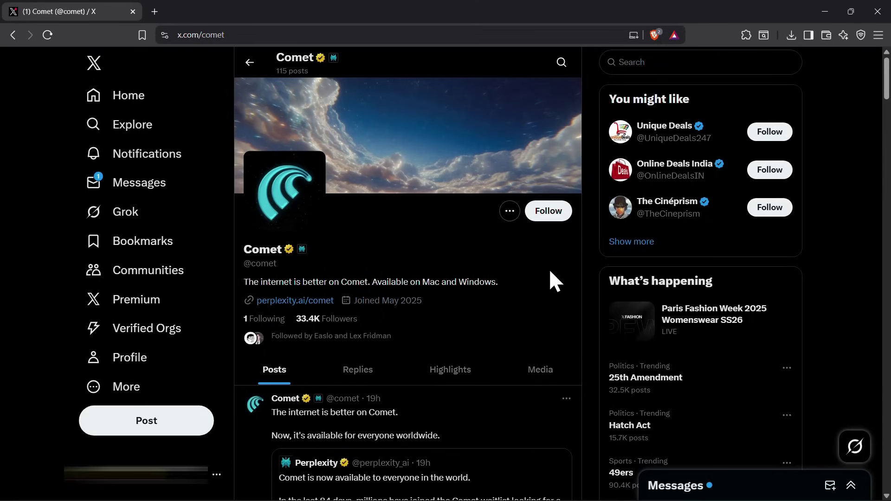
Scroll down the x.com/comet timeline to the August 19 Bankless interview repost.
scroll(567, 242, "down", 4)
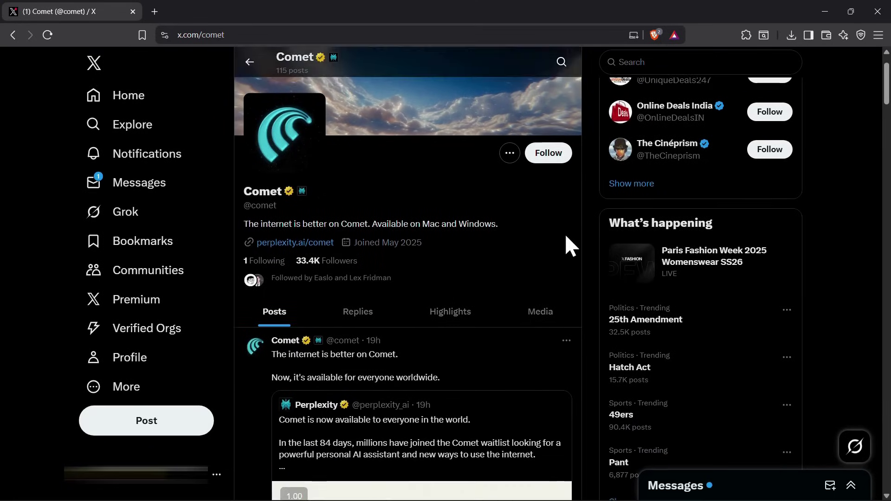
scroll(533, 243, "down", 4)
scroll(561, 200, "down", 5)
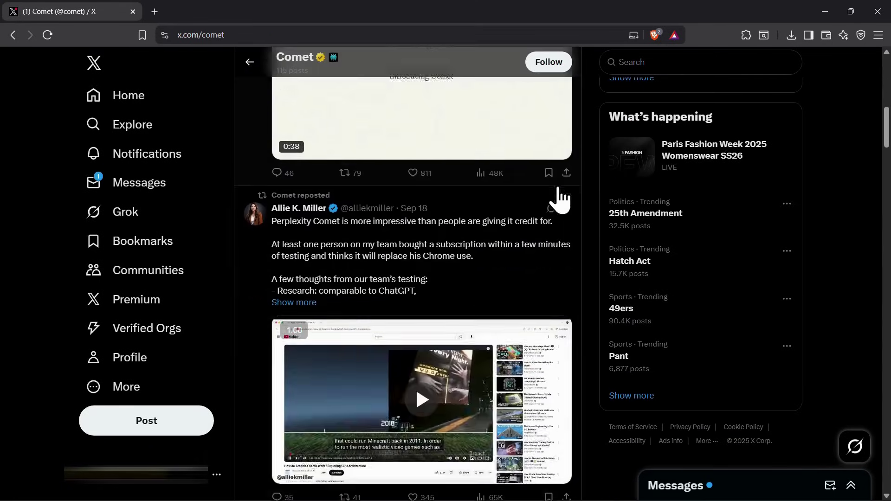
scroll(525, 230, "down", 10)
scroll(520, 228, "down", 1)
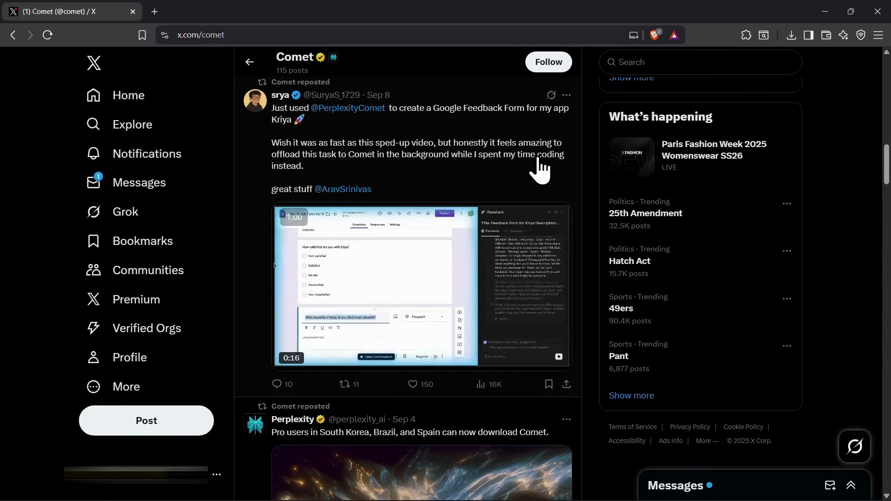
scroll(487, 318, "down", 10)
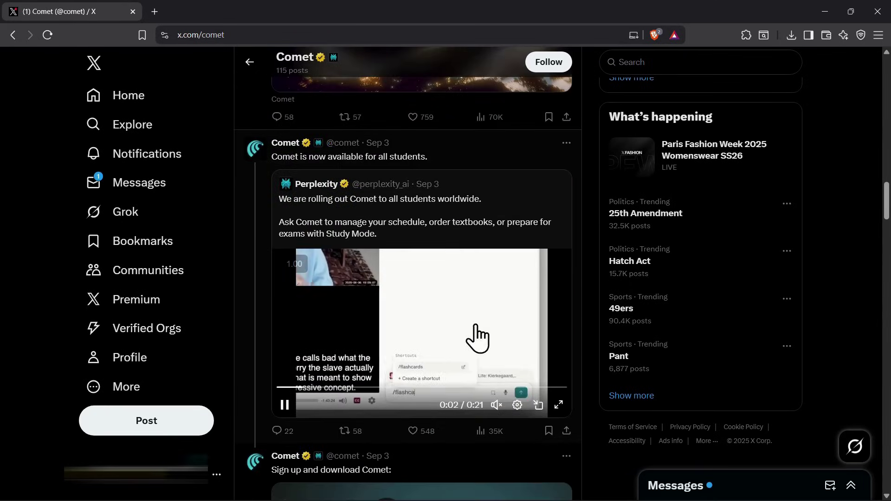
scroll(534, 269, "down", 7)
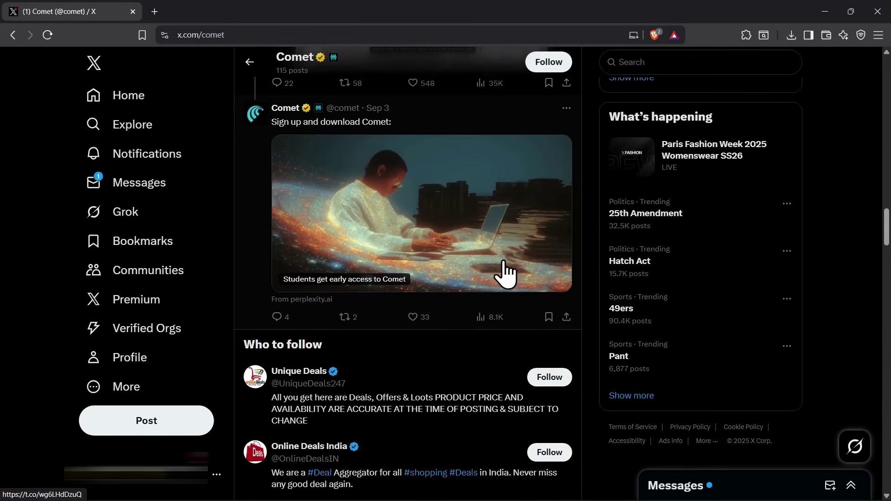
scroll(513, 232, "down", 10)
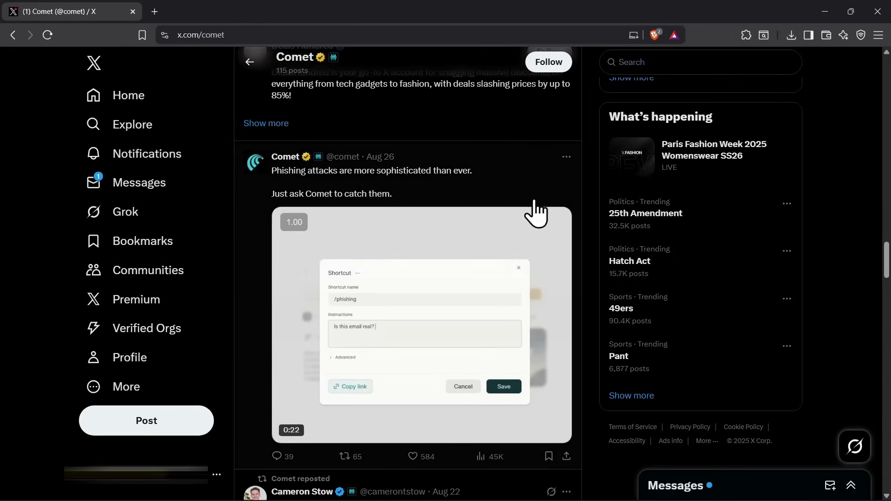
scroll(522, 195, "down", 6)
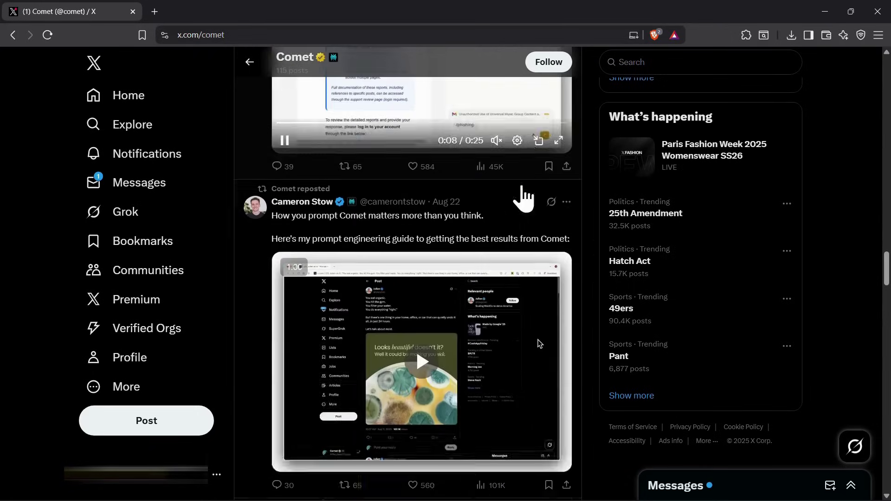
scroll(537, 255, "down", 4)
scroll(542, 174, "down", 10)
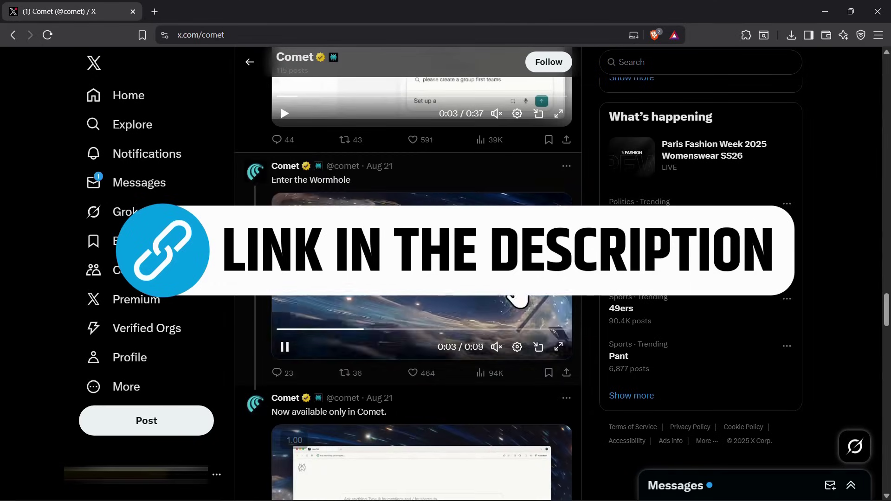
scroll(458, 324, "down", 2)
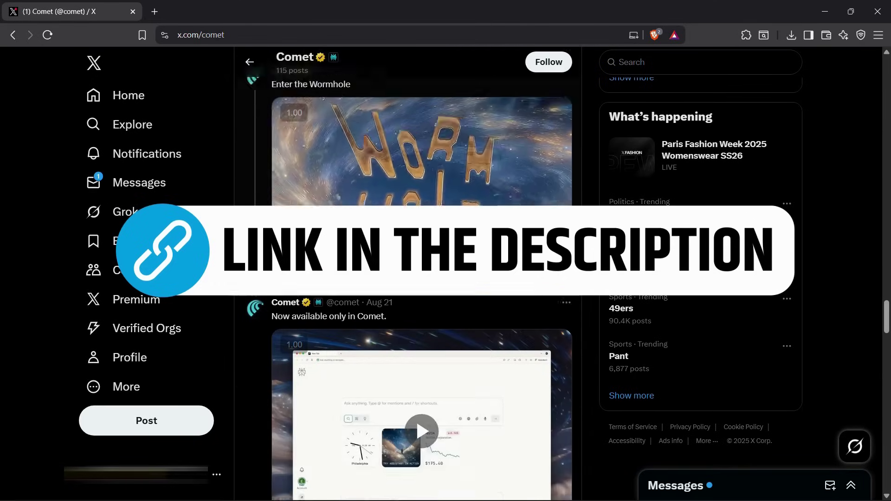
scroll(427, 370, "down", 3)
scroll(394, 313, "down", 3)
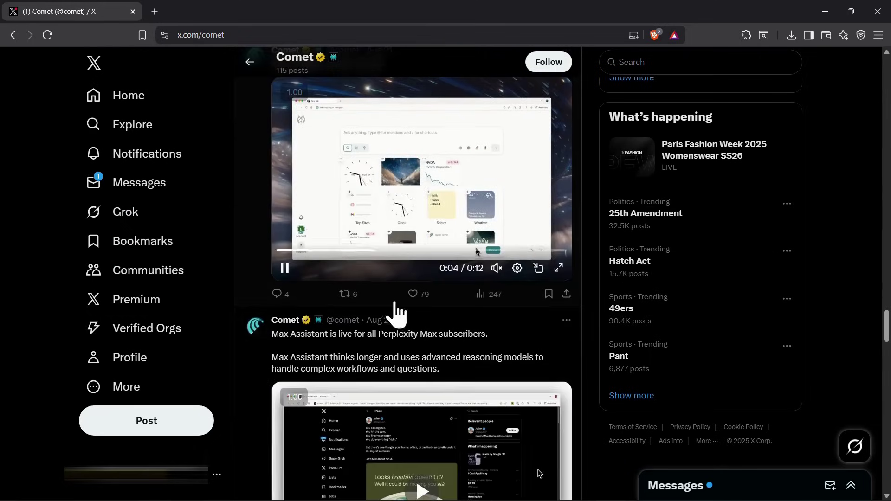
scroll(547, 255, "down", 6)
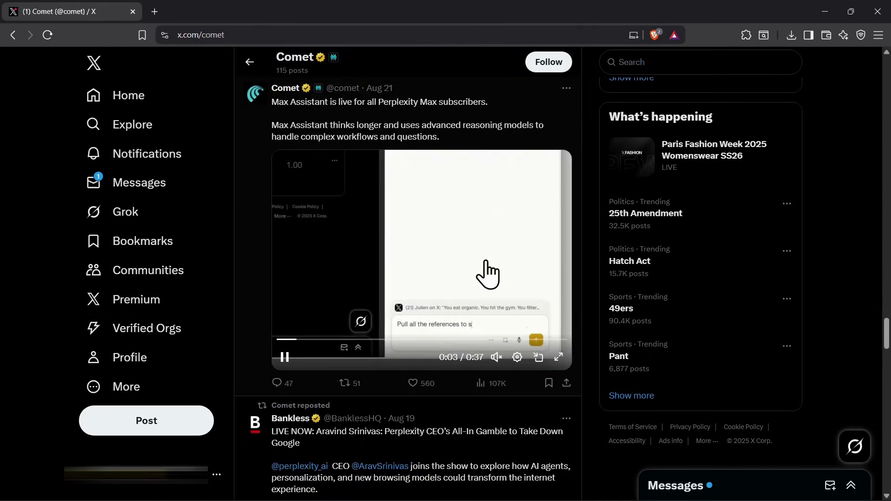
scroll(502, 269, "down", 3)
scroll(521, 265, "down", 3)
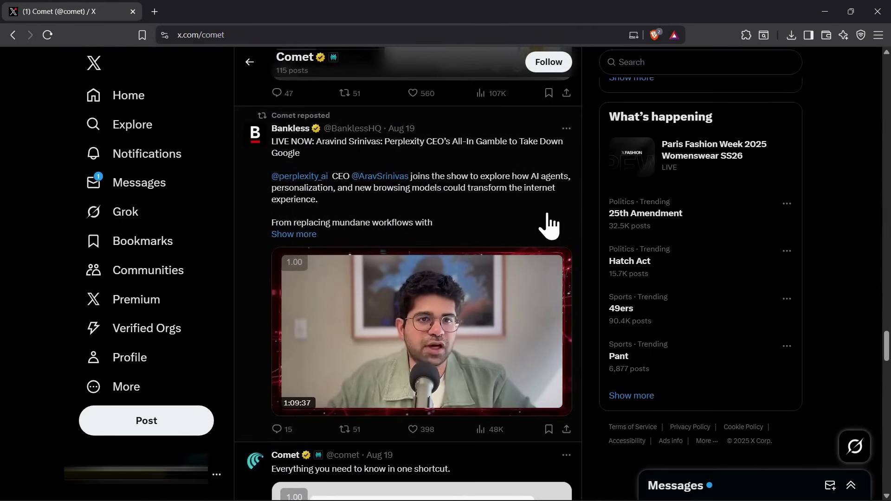
scroll(533, 204, "down", 1)
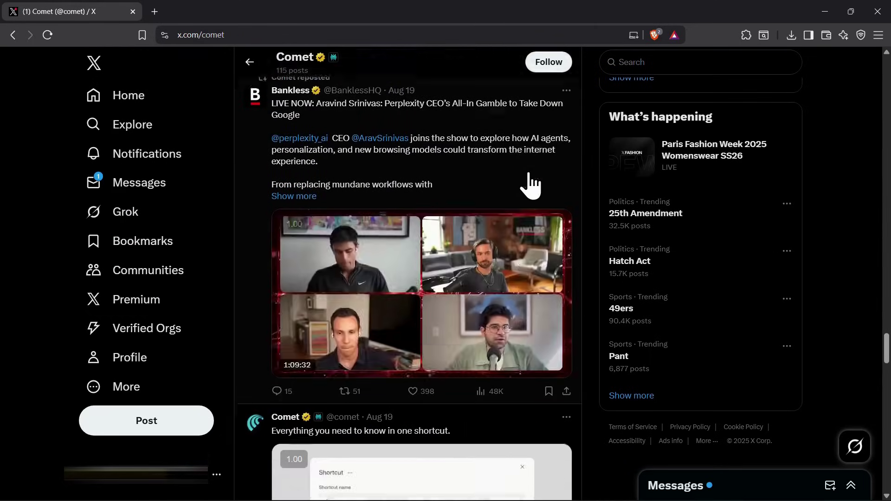